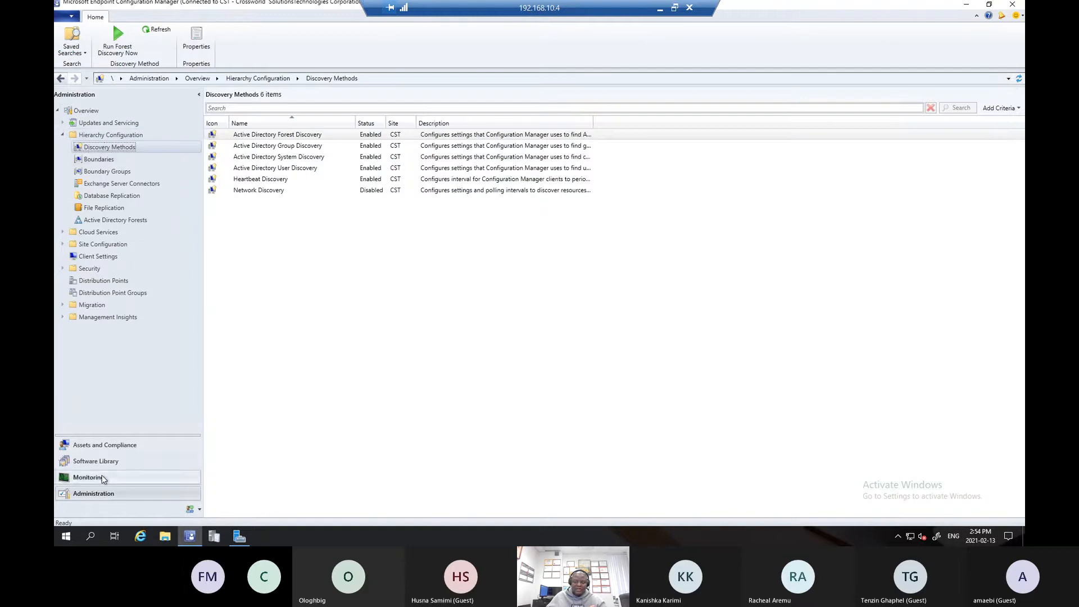
- Open the User Collections list in Assets and Compliance, widen the Limiting Collection column and examine the All Users and User Groups collection
{"action": "left_click", "coordinate": [285, 172]}
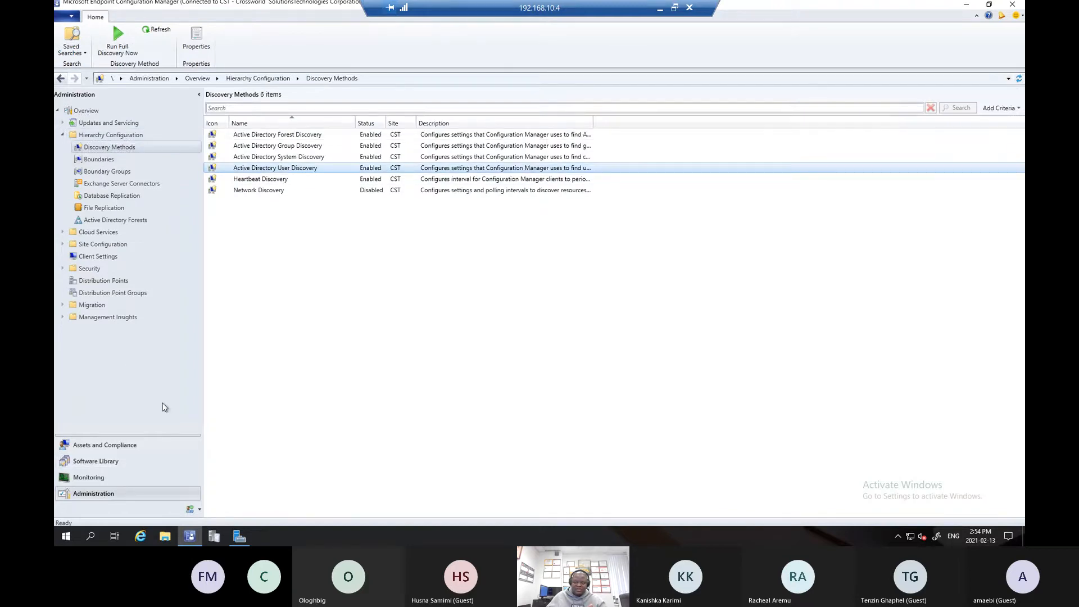
{"action": "left_click", "coordinate": [125, 446]}
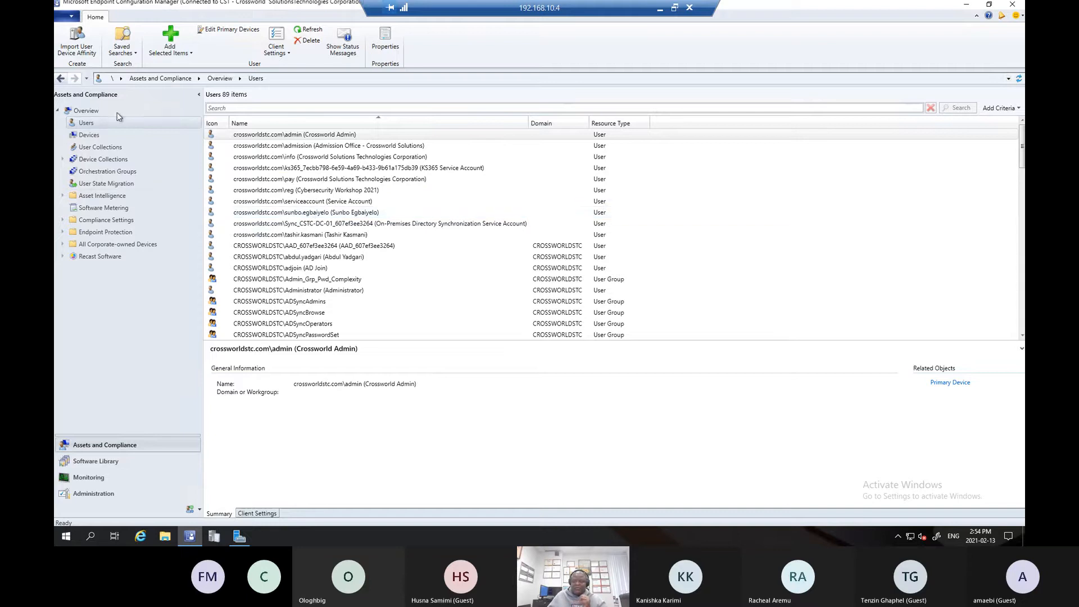
{"action": "left_click", "coordinate": [91, 149]}
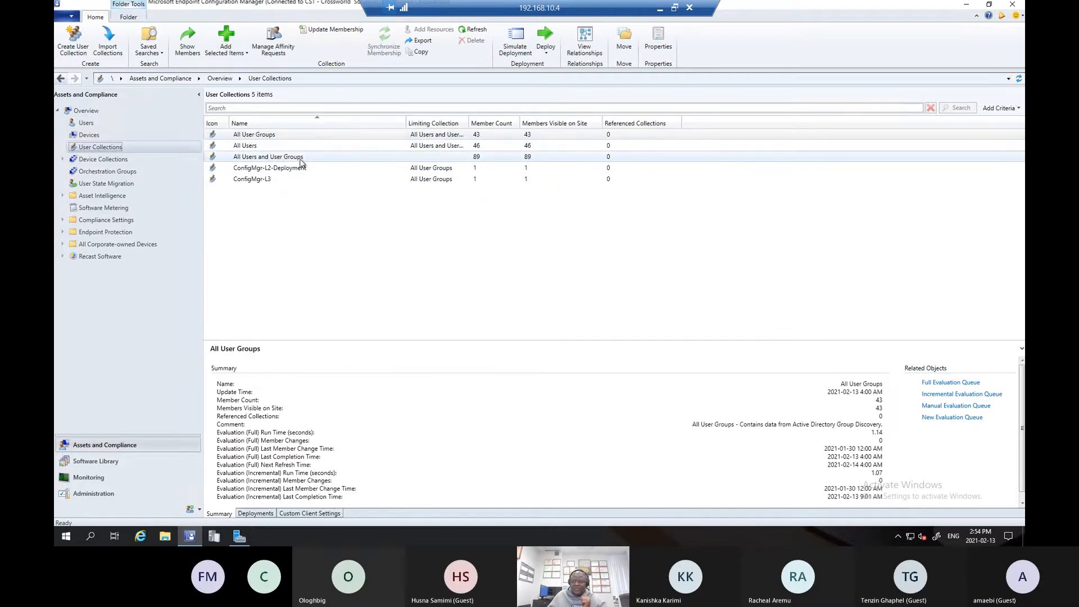
{"action": "left_click_drag", "start_coordinate": [470, 122], "coordinate": [483, 122]}
{"action": "left_click", "coordinate": [460, 157]}
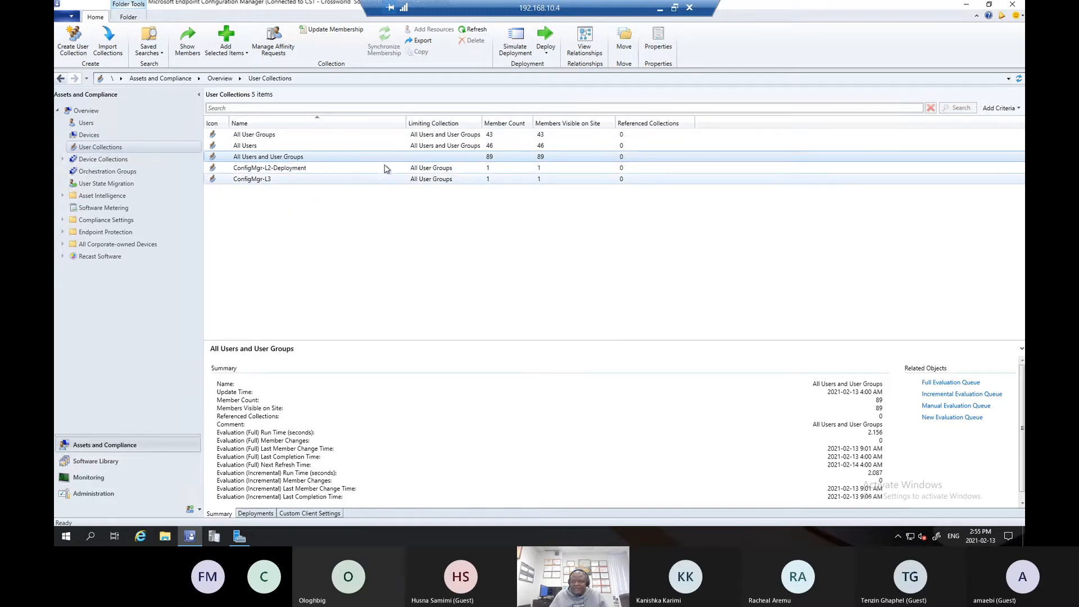
- Compare the summary details of the ConfigMgr-L2-Deployment and ConfigMgr-L3 user collections
{"action": "left_click", "coordinate": [284, 168]}
{"action": "left_click", "coordinate": [256, 178]}
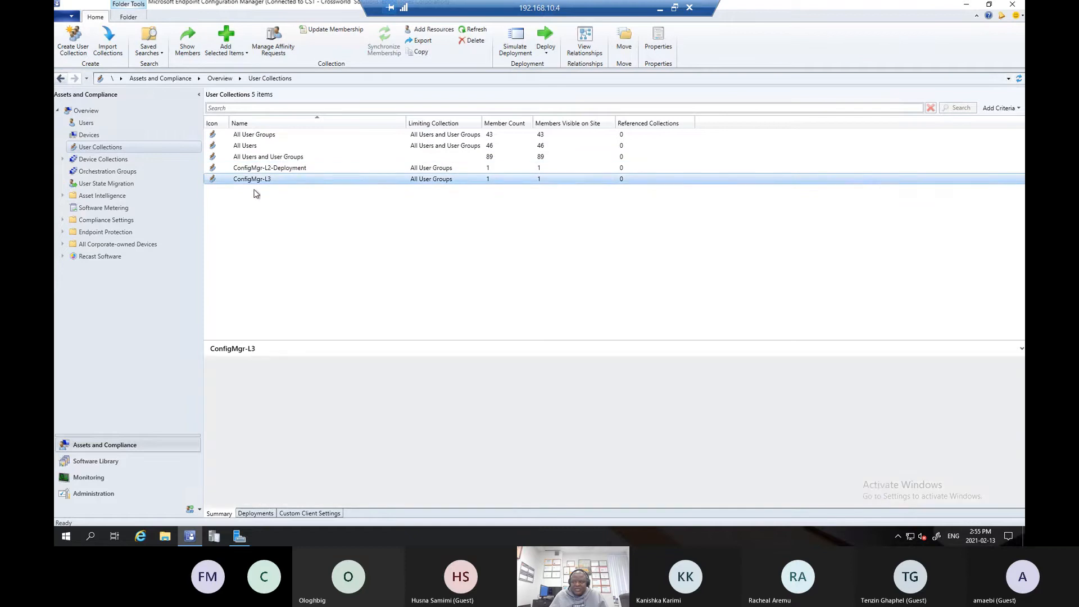
{"action": "left_click", "coordinate": [254, 168]}
{"action": "left_click", "coordinate": [254, 179]}
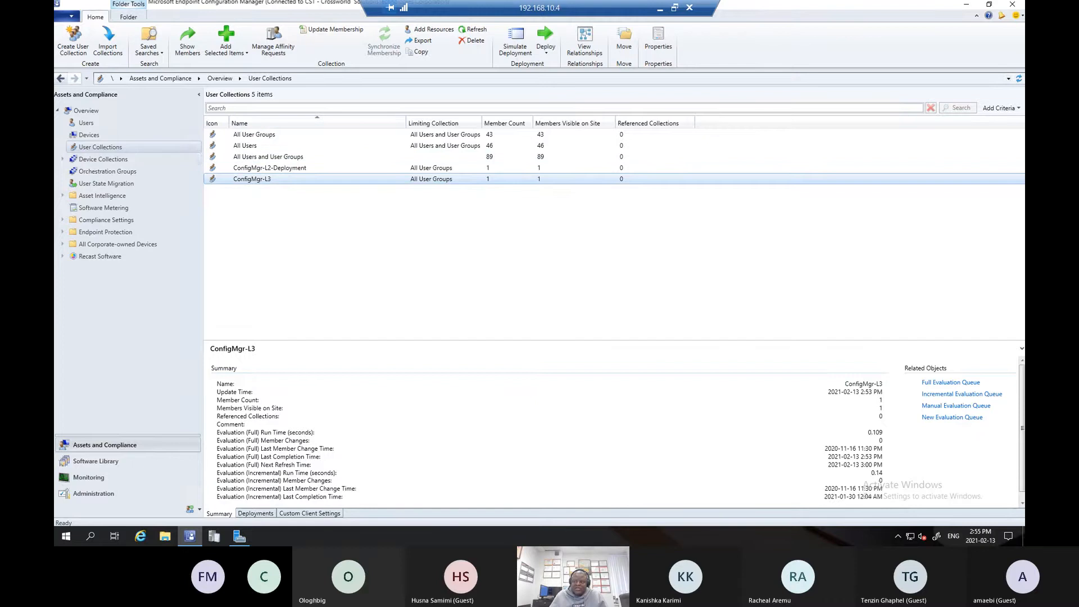
- Review the default device collections and show the members of CSTC - All Systems
{"action": "left_click", "coordinate": [100, 162]}
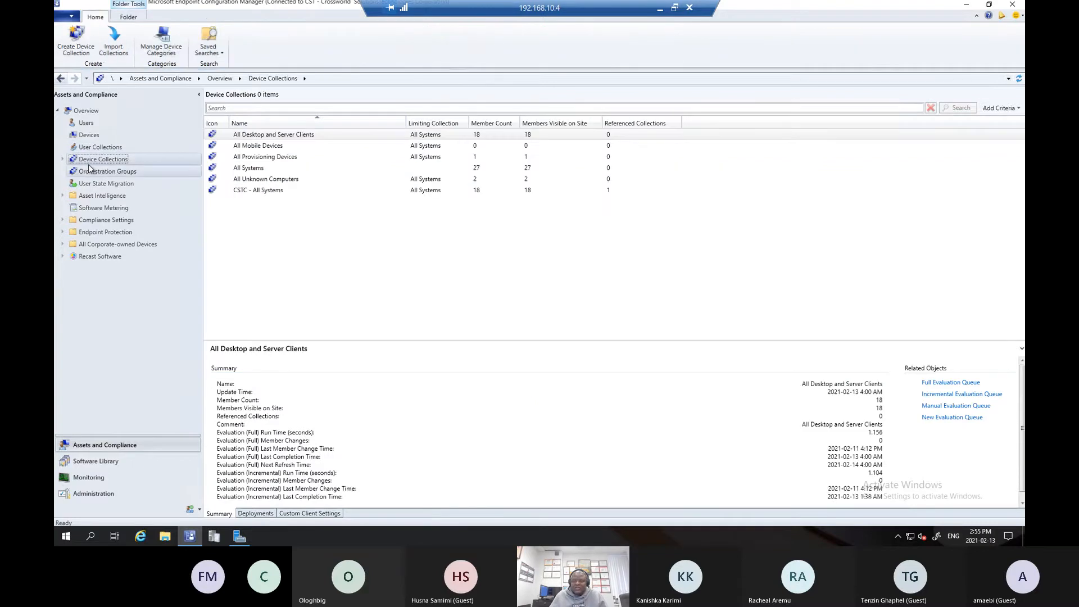
{"action": "left_click", "coordinate": [241, 137]}
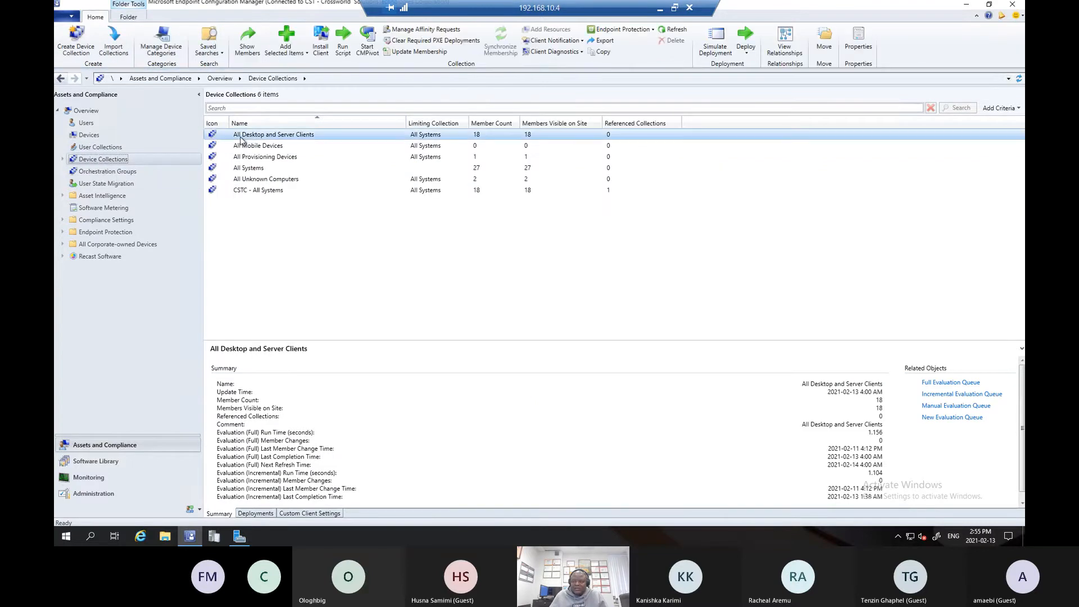
{"action": "left_click", "coordinate": [278, 145]}
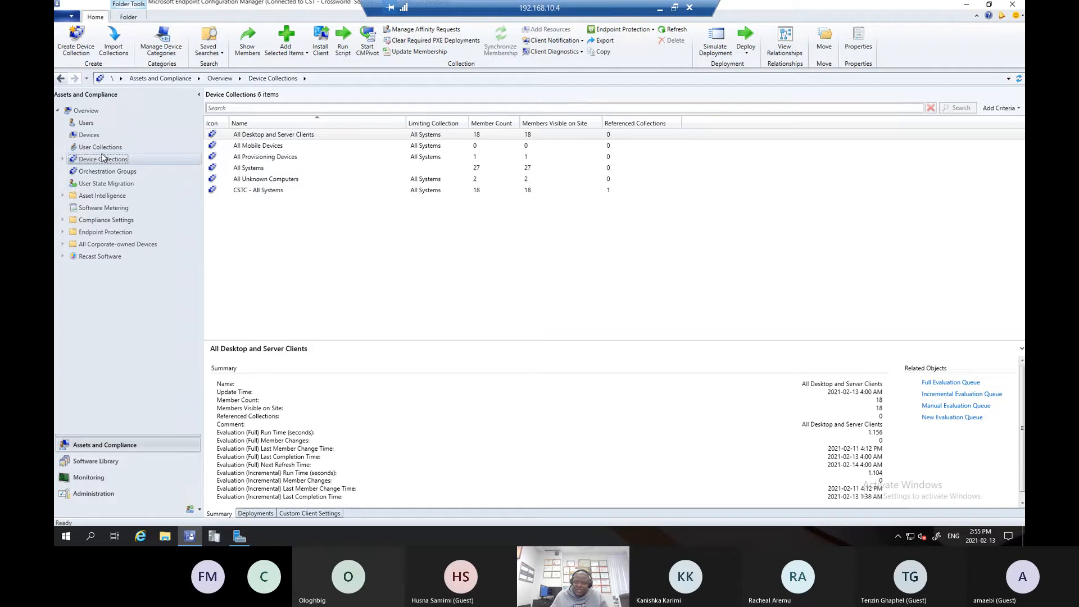
{"action": "left_click", "coordinate": [279, 193]}
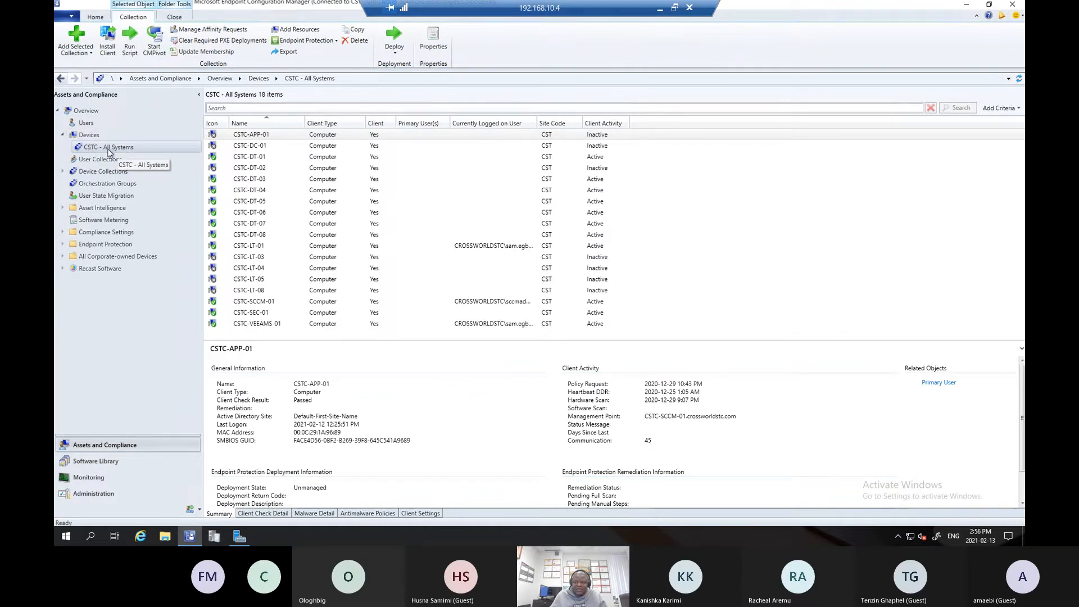
- Check the CSTC - All Systems summary under Device Collections and select all of its member devices for review
{"action": "left_click", "coordinate": [73, 172]}
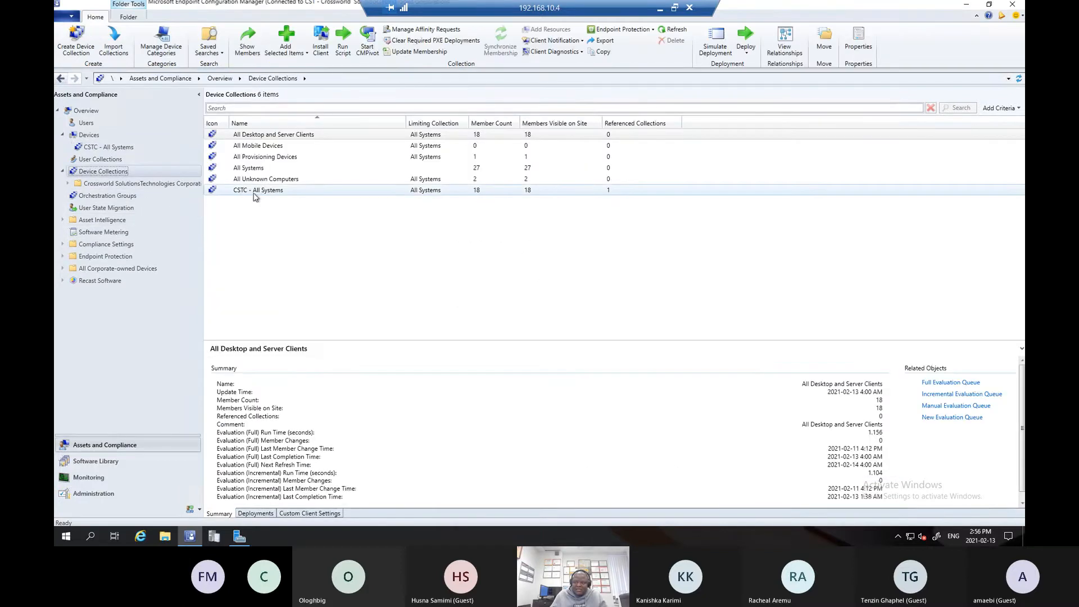
{"action": "left_click", "coordinate": [260, 191]}
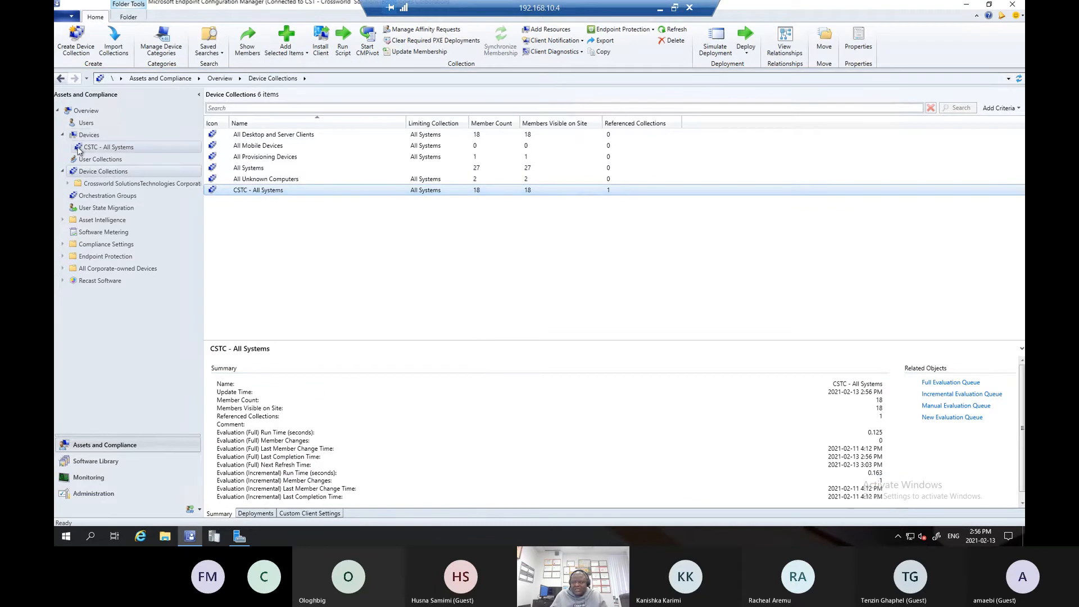
{"action": "left_click", "coordinate": [97, 150]}
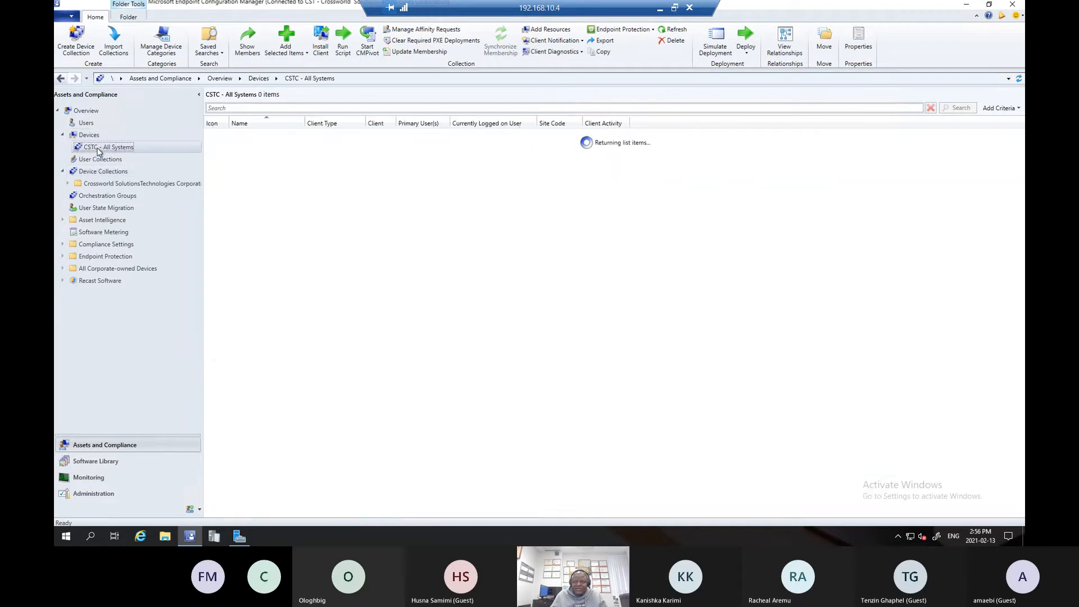
{"action": "left_click", "coordinate": [349, 235]}
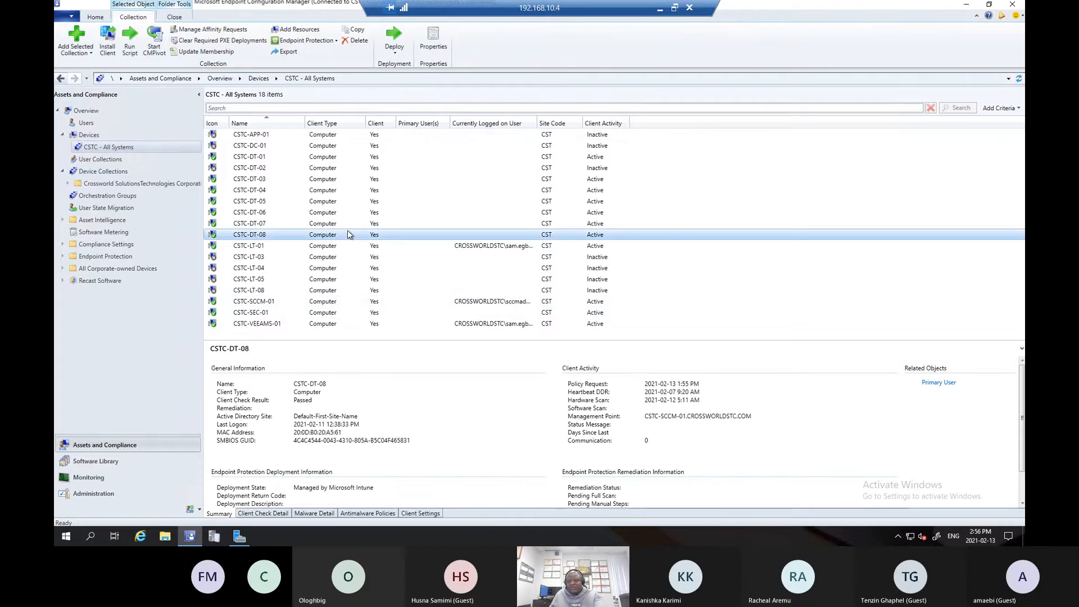
{"action": "key", "text": "ctrl+a"}
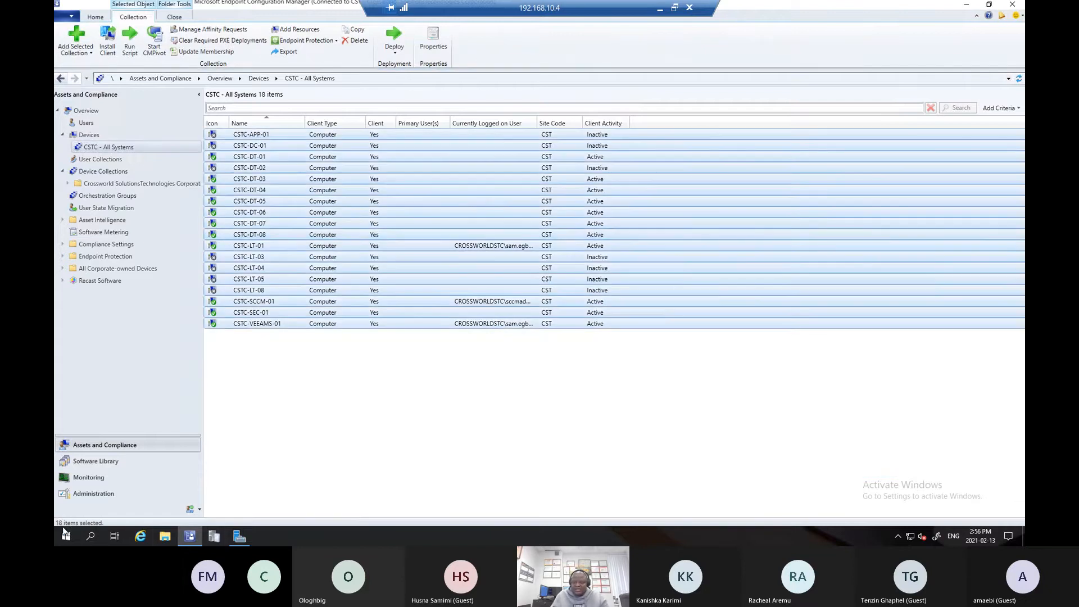
- Show the members of the All Systems device collection and select every device in it for review
{"action": "left_click", "coordinate": [122, 173]}
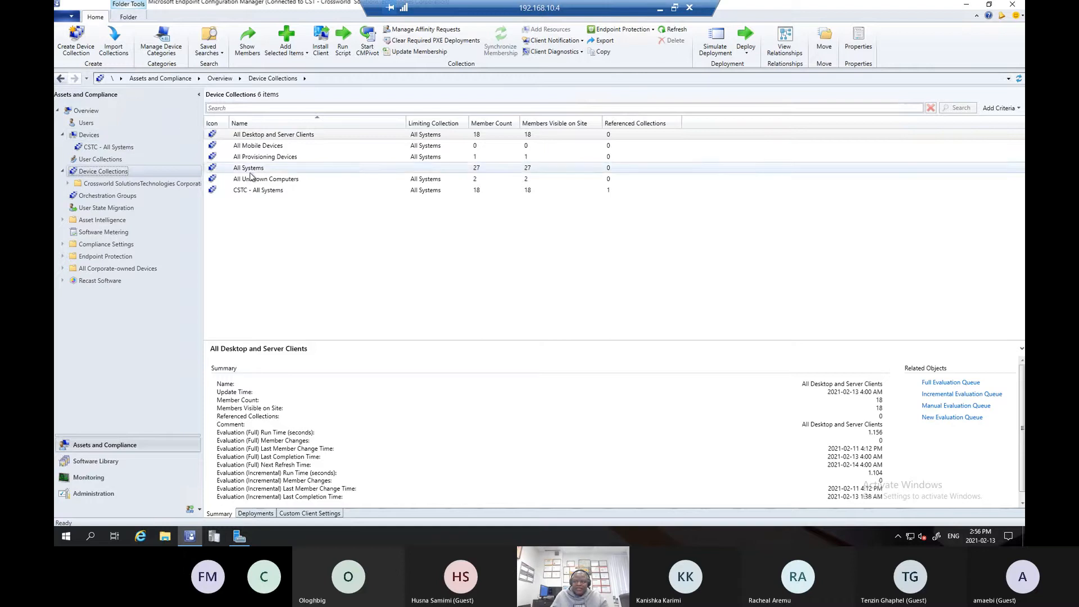
{"action": "left_click", "coordinate": [415, 168]}
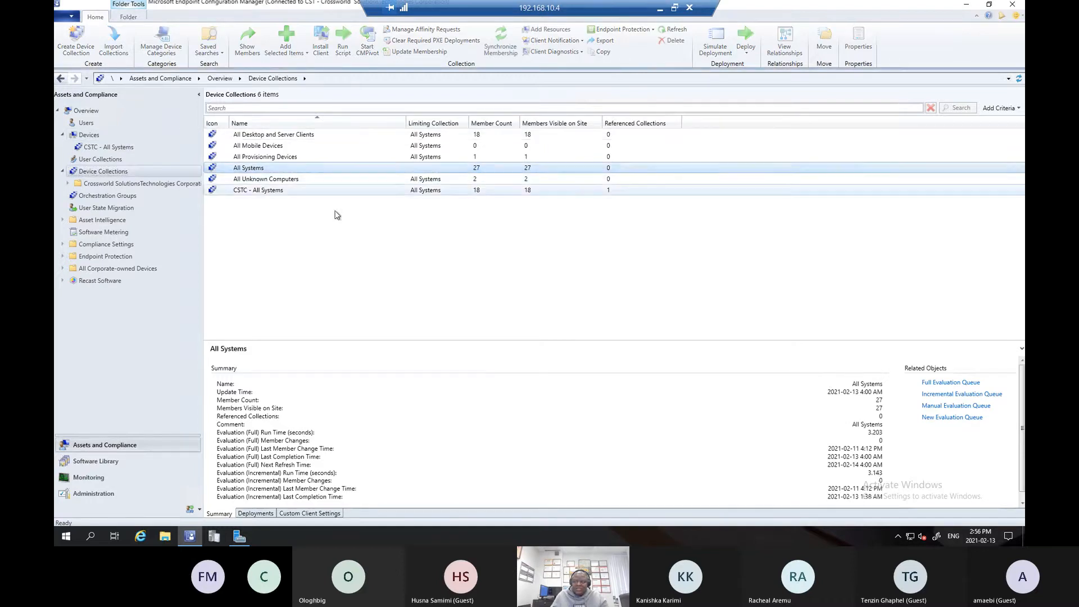
{"action": "right_click", "coordinate": [259, 168]}
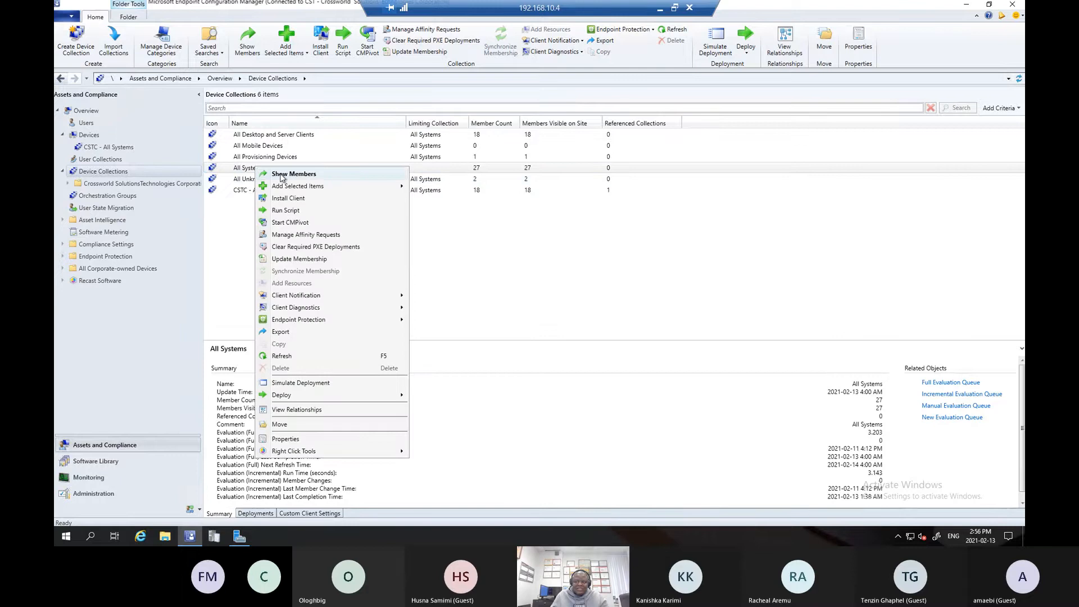
{"action": "left_click", "coordinate": [281, 174]}
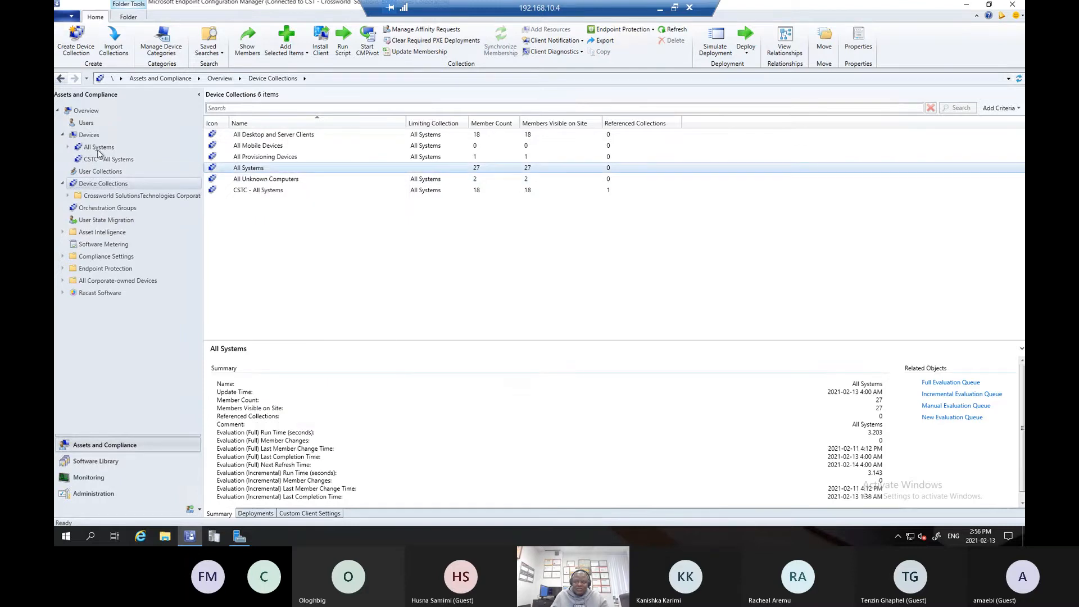
{"action": "left_click", "coordinate": [99, 148]}
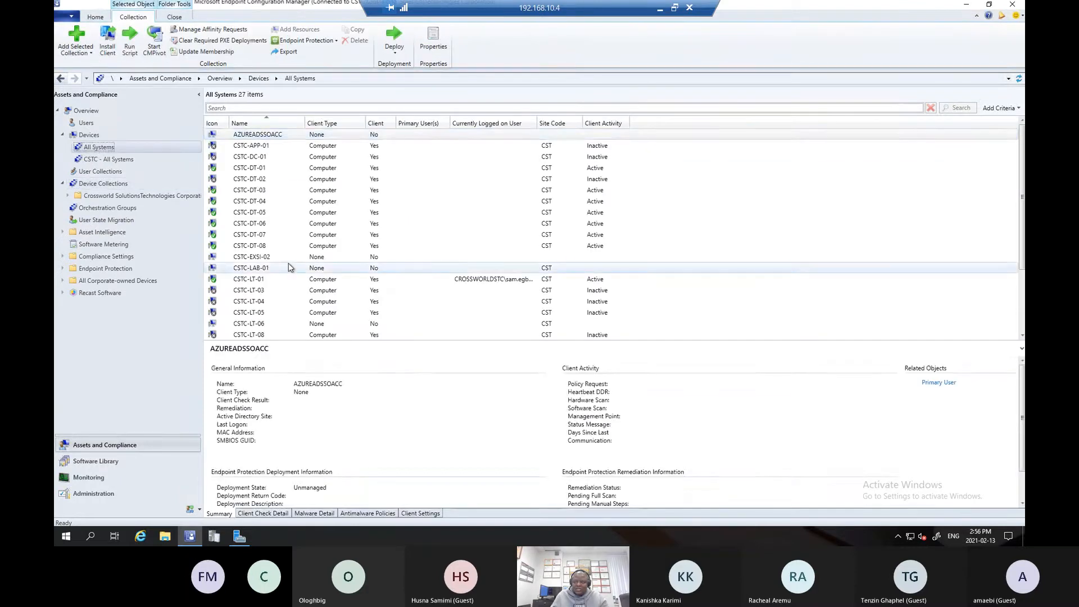
{"action": "left_click", "coordinate": [288, 267]}
{"action": "key", "text": "ctrl+a"}
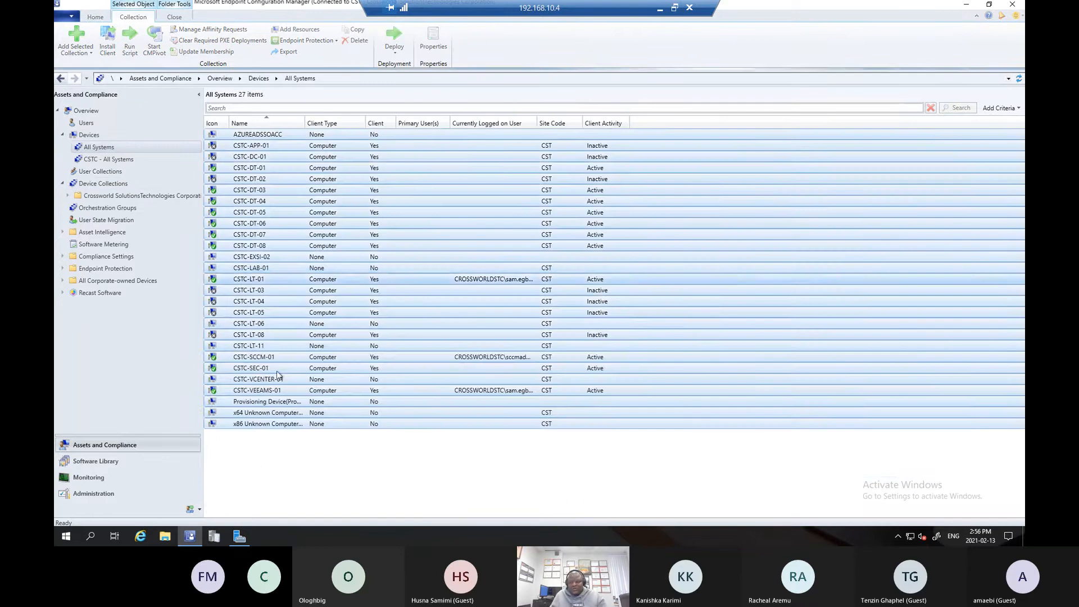
- Return to Device Collections and close all the collection nodes opened under Devices
{"action": "left_click", "coordinate": [121, 183]}
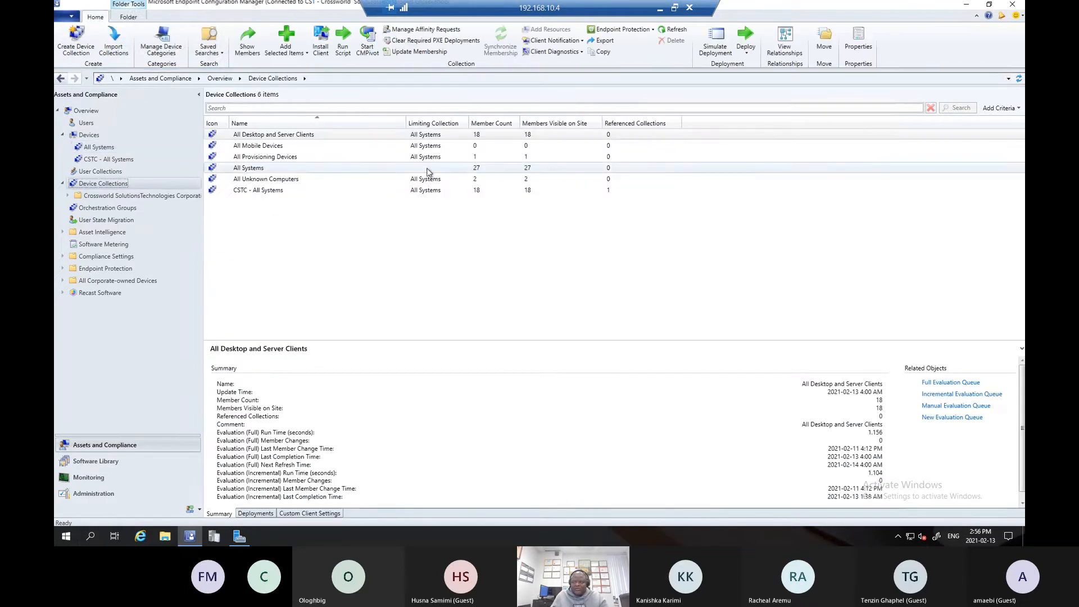
{"action": "right_click", "coordinate": [95, 147]}
{"action": "mouse_move", "coordinate": [103, 151]}
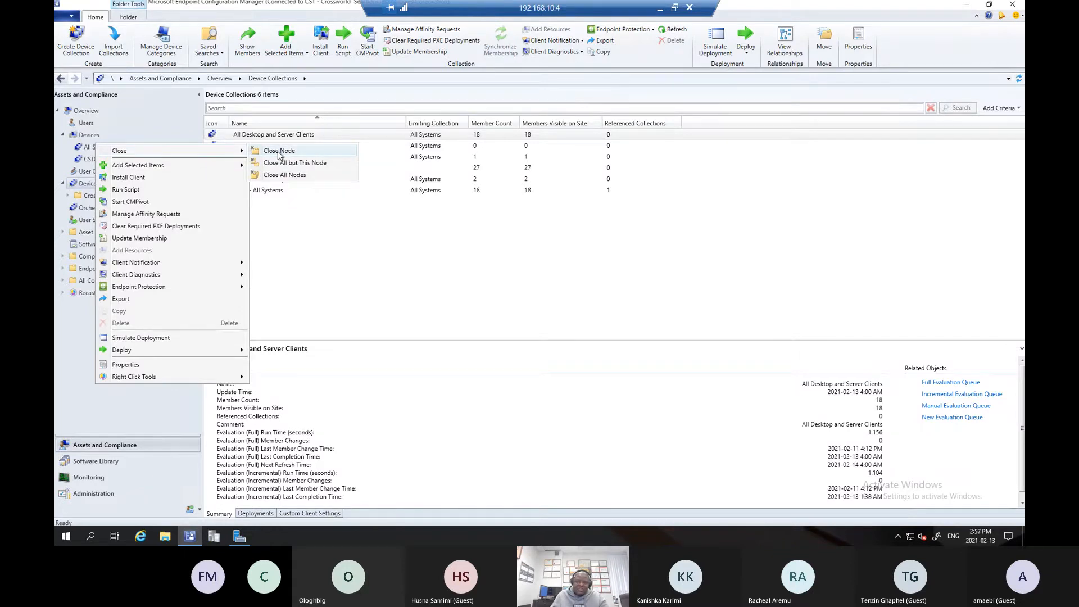
{"action": "left_click", "coordinate": [296, 177]}
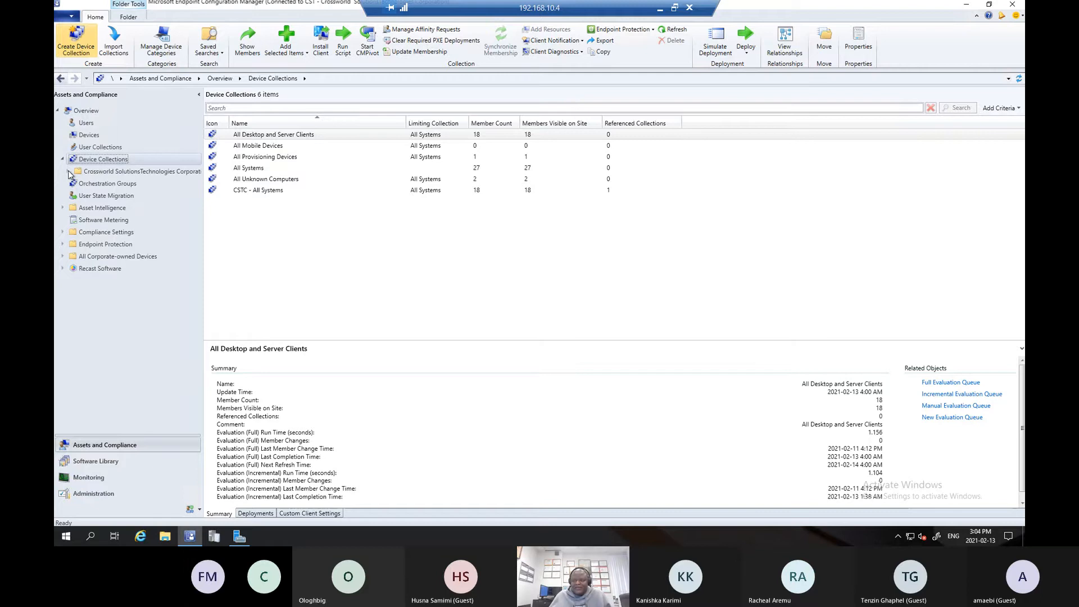
- Open the Crossworld SolutionsTechnologies Corporation folder under Device Collections, widening the navigation pane to fit its full name
{"action": "left_click", "coordinate": [130, 174]}
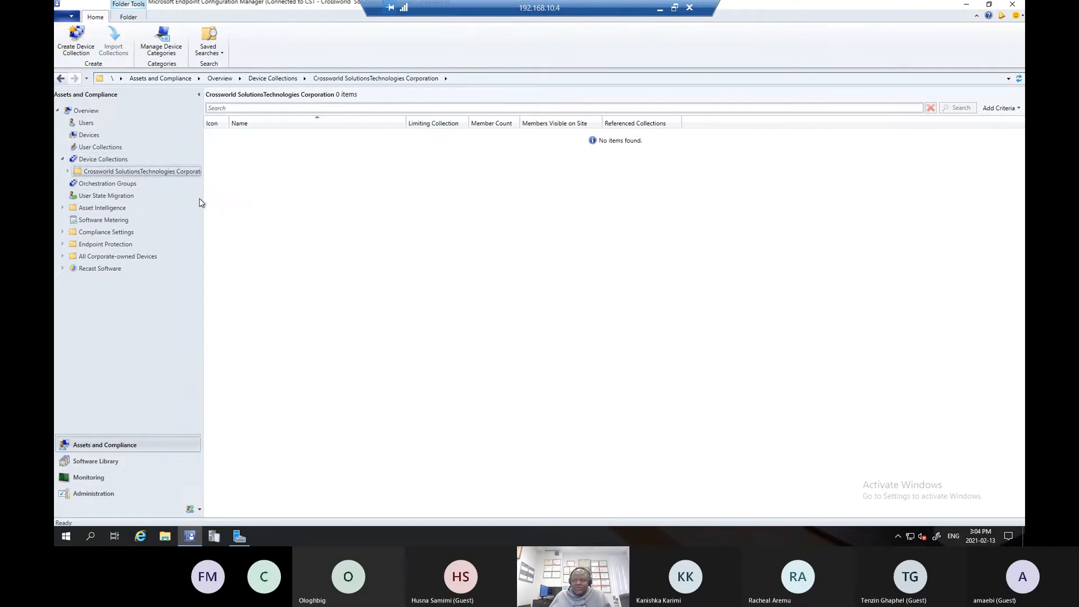
{"action": "left_click_drag", "start_coordinate": [203, 203], "coordinate": [235, 210]}
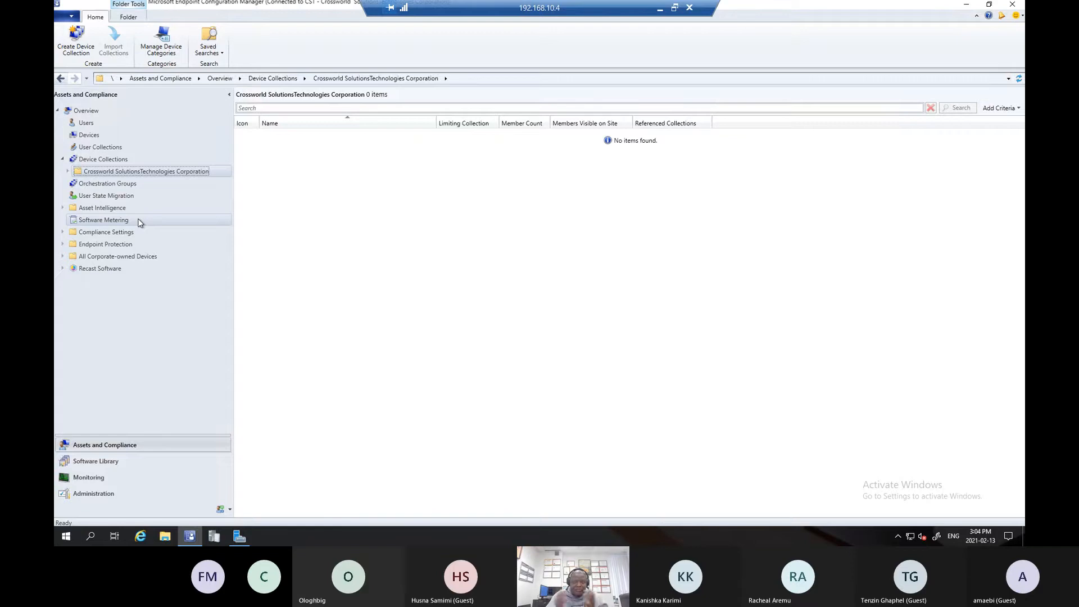
{"action": "left_click", "coordinate": [107, 160]}
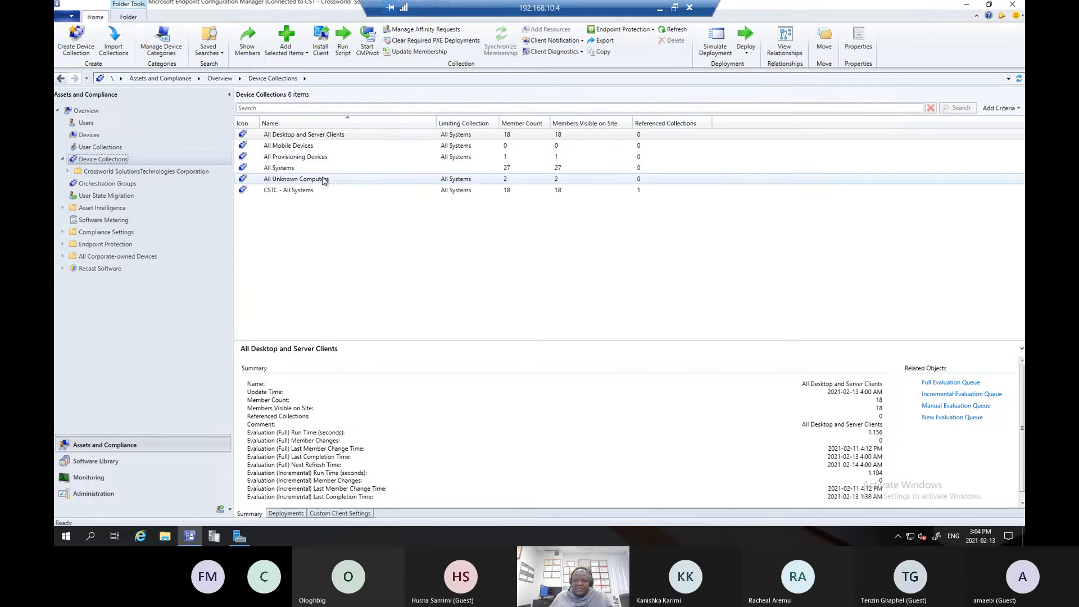
{"action": "left_click", "coordinate": [121, 172]}
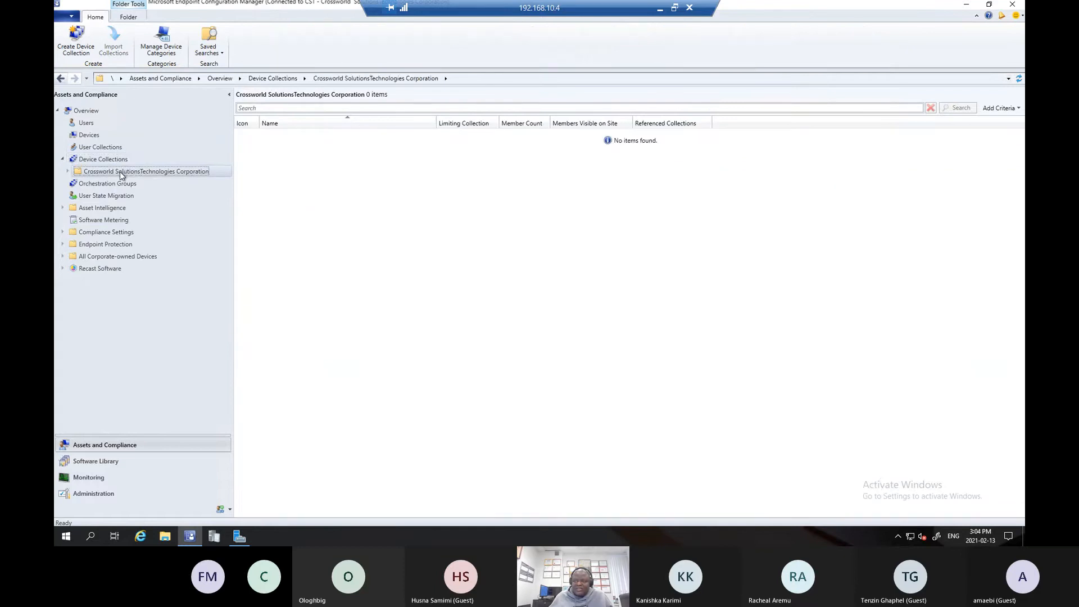
- Expand the Crossworld SolutionsTechnologies Corporation folder and its Global Collection subfolder to examine the Microsoft 365 Apps and OS Collections contents
{"action": "left_click", "coordinate": [68, 171]}
{"action": "left_click", "coordinate": [86, 187]}
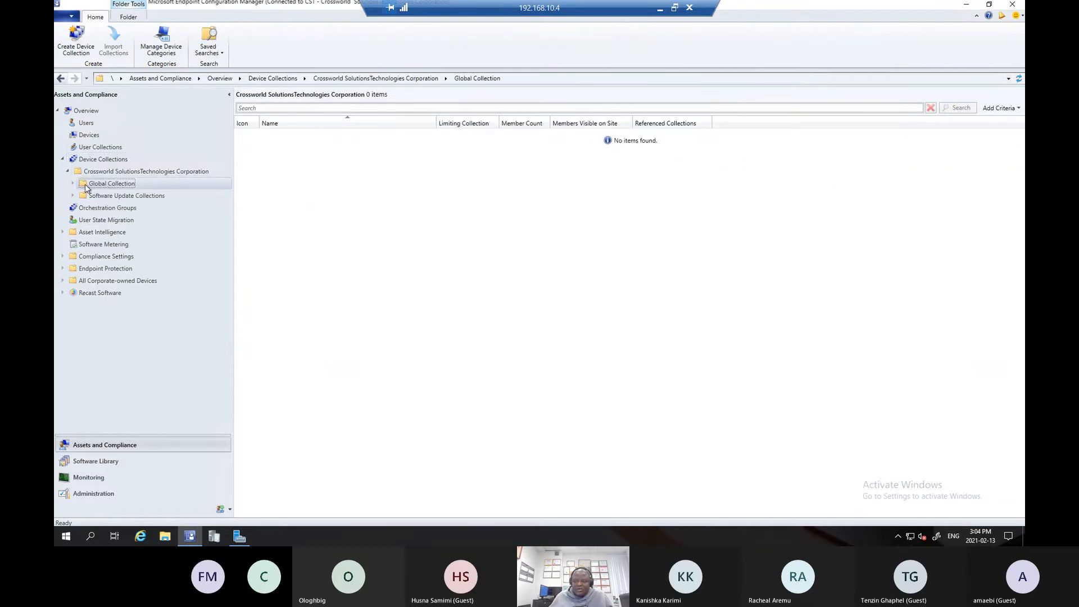
{"action": "double_click", "coordinate": [86, 185]}
{"action": "left_click", "coordinate": [118, 196]}
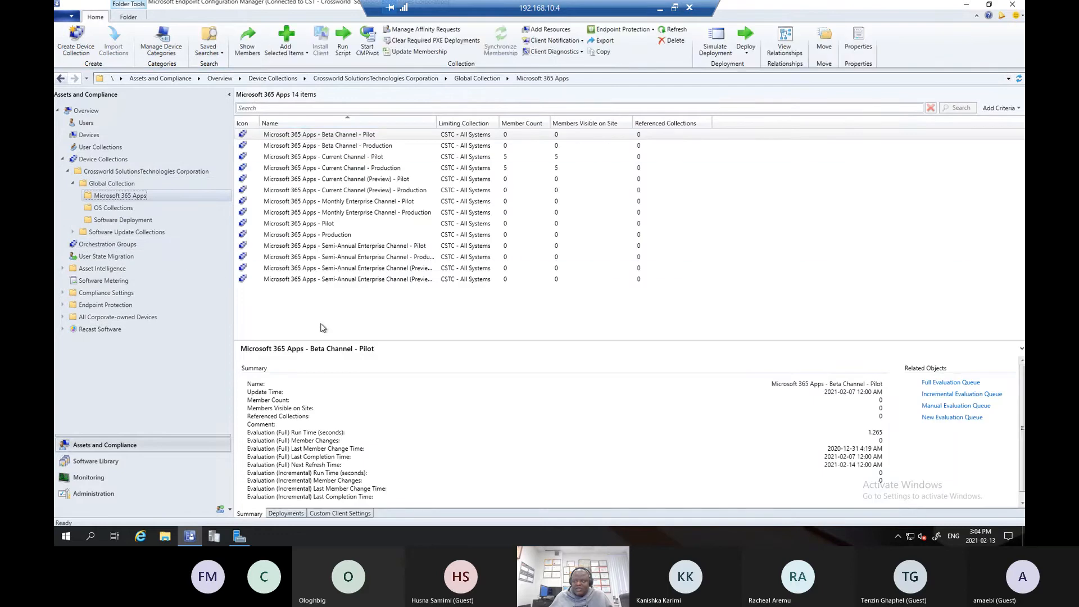
{"action": "left_click", "coordinate": [109, 160]}
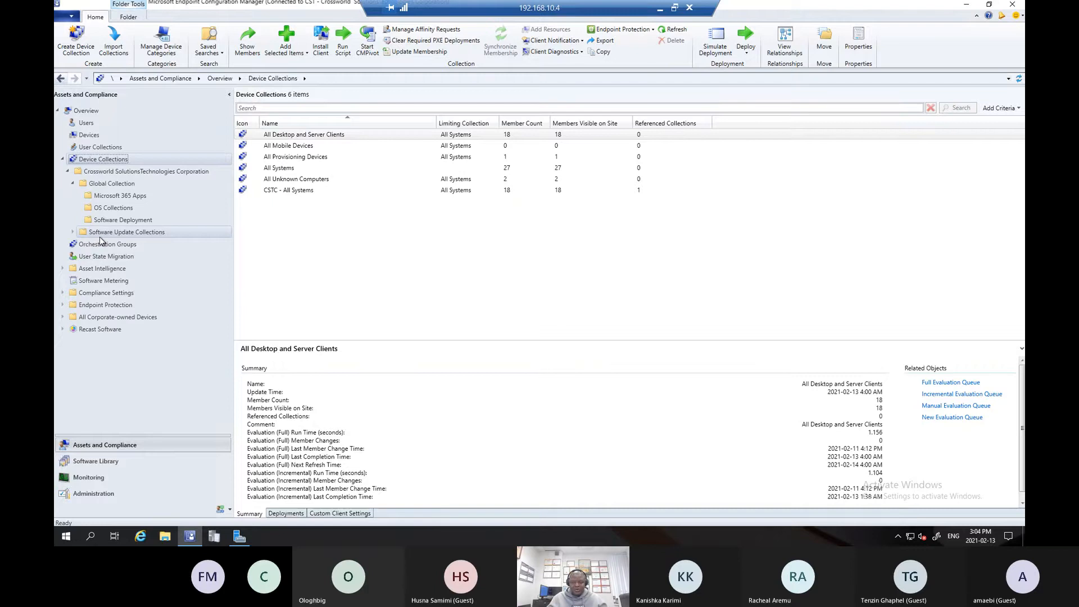
{"action": "left_click", "coordinate": [112, 208]}
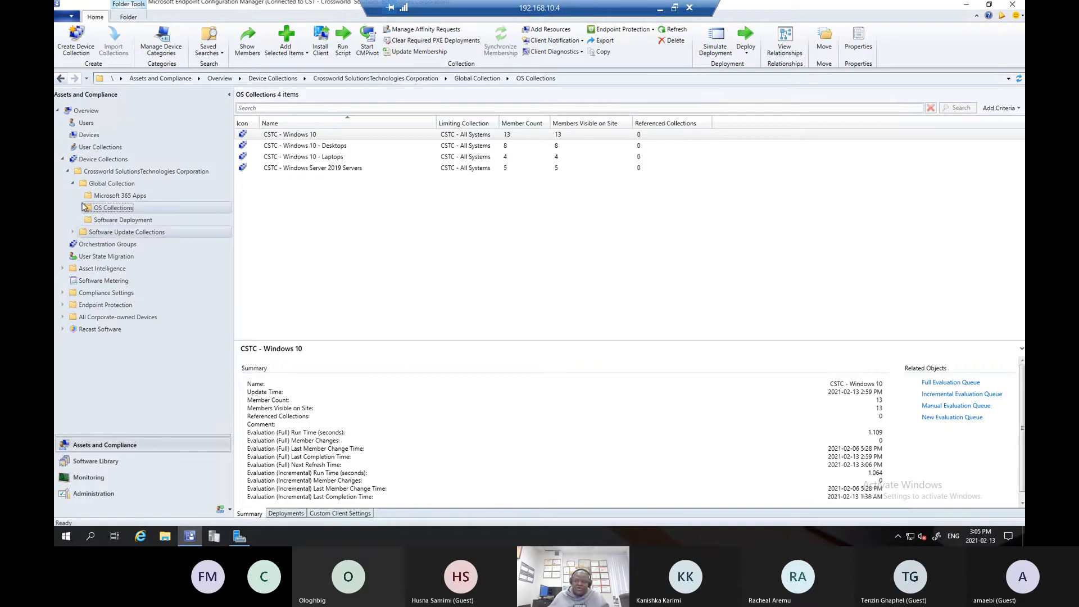
- Collapse the Global Collection folder and its parent Crossworld SolutionsTechnologies Corporation folder under Device Collections
{"action": "left_click", "coordinate": [72, 184]}
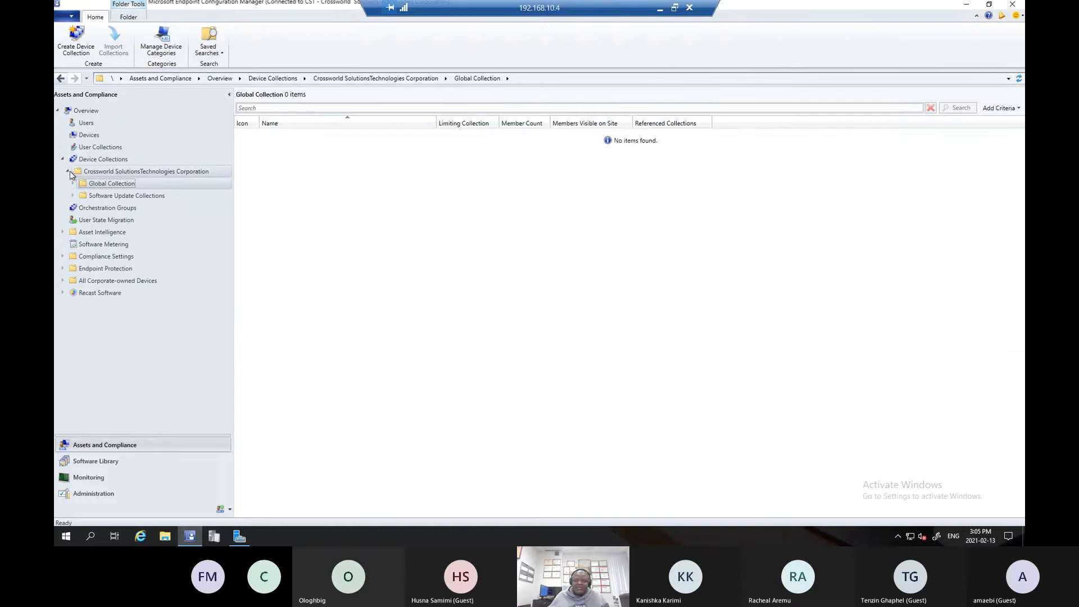
{"action": "left_click", "coordinate": [67, 172]}
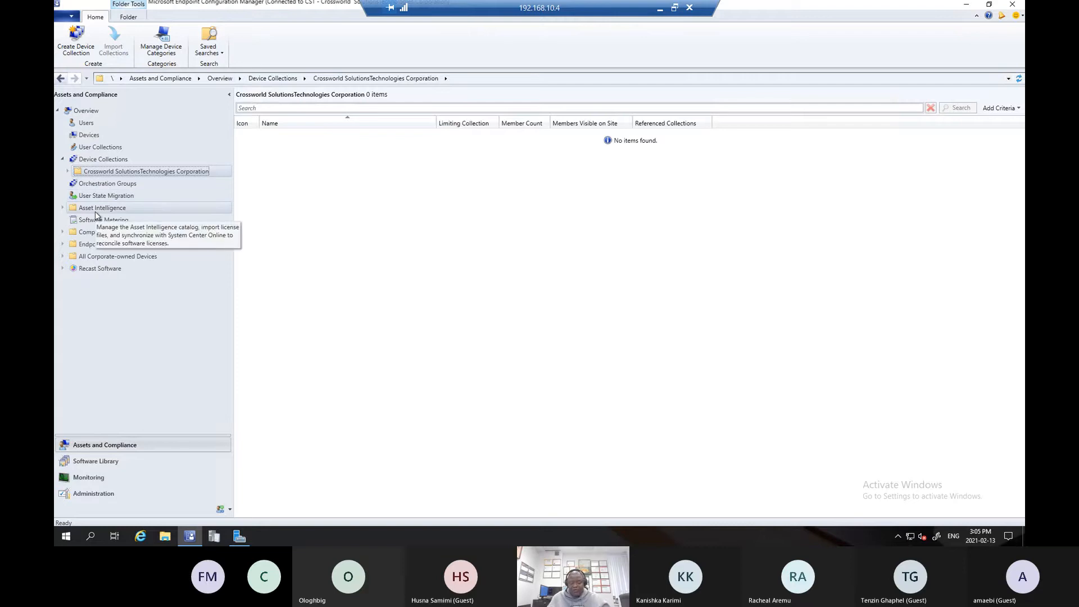
- Create a folder named Lab directly under Device Collections
{"action": "right_click", "coordinate": [116, 160]}
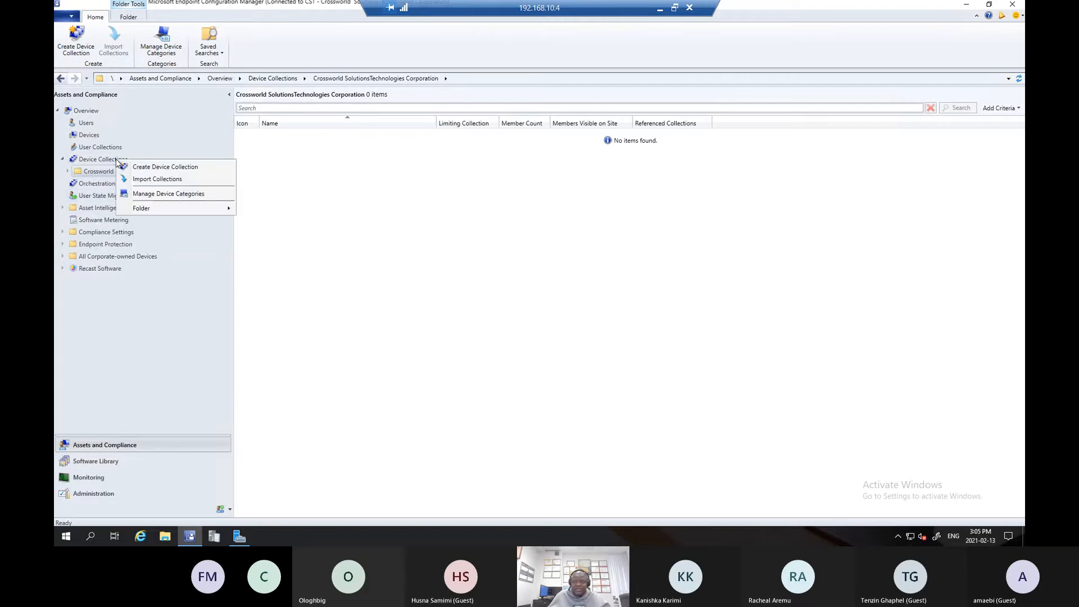
{"action": "left_click", "coordinate": [140, 328]}
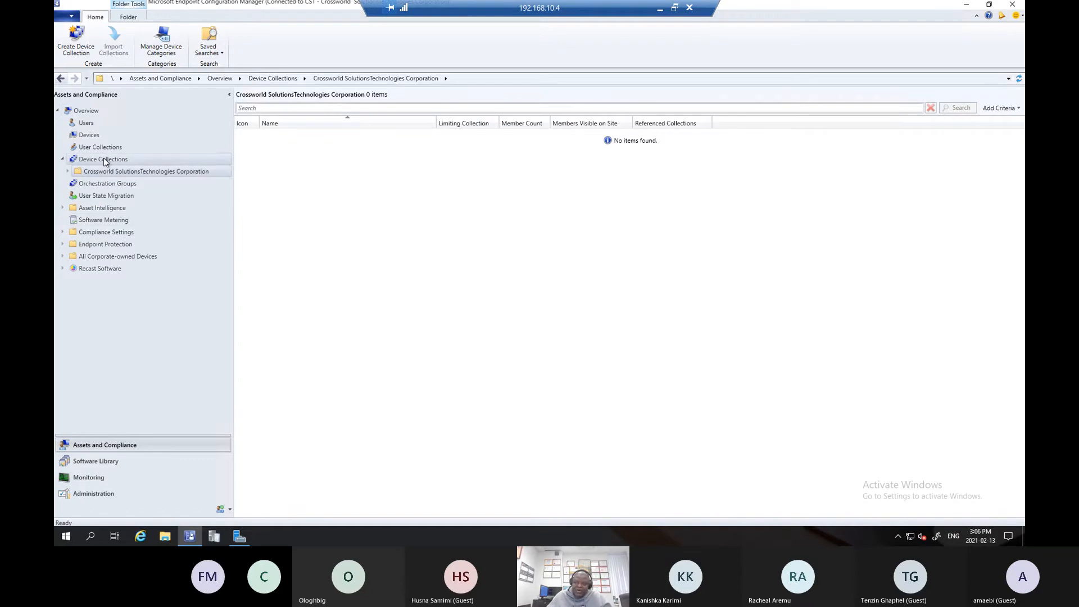
{"action": "right_click", "coordinate": [105, 159]}
{"action": "mouse_move", "coordinate": [125, 209]}
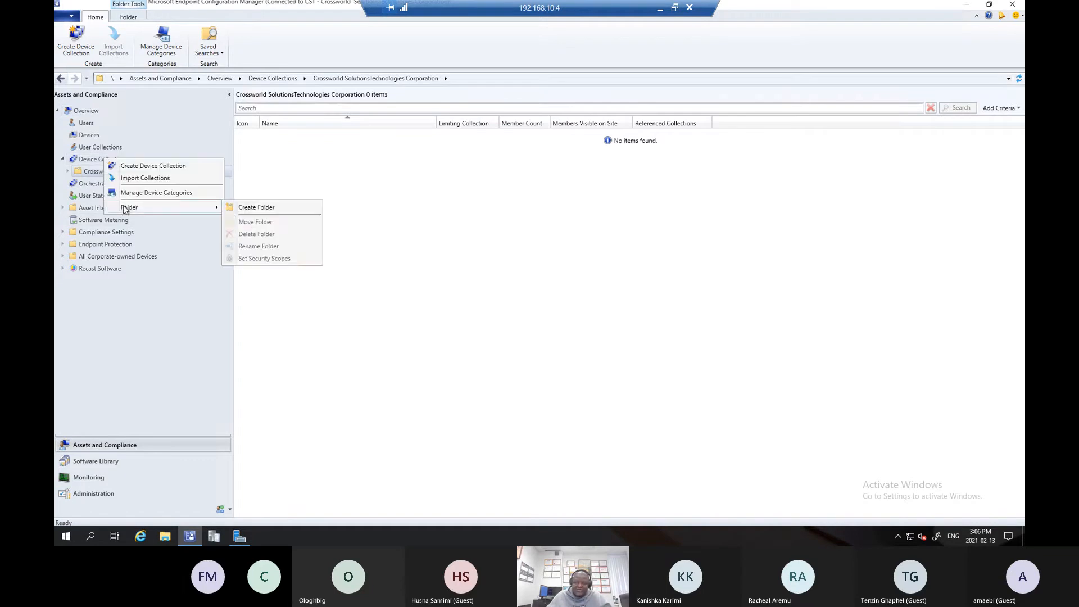
{"action": "left_click", "coordinate": [247, 208]}
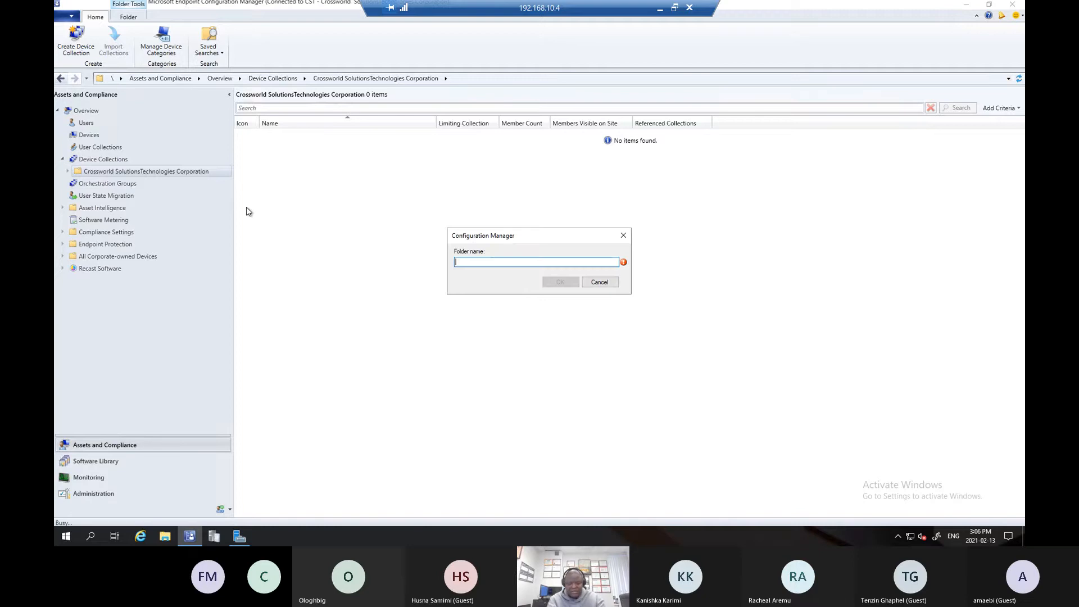
{"action": "type", "text": "Lab"}
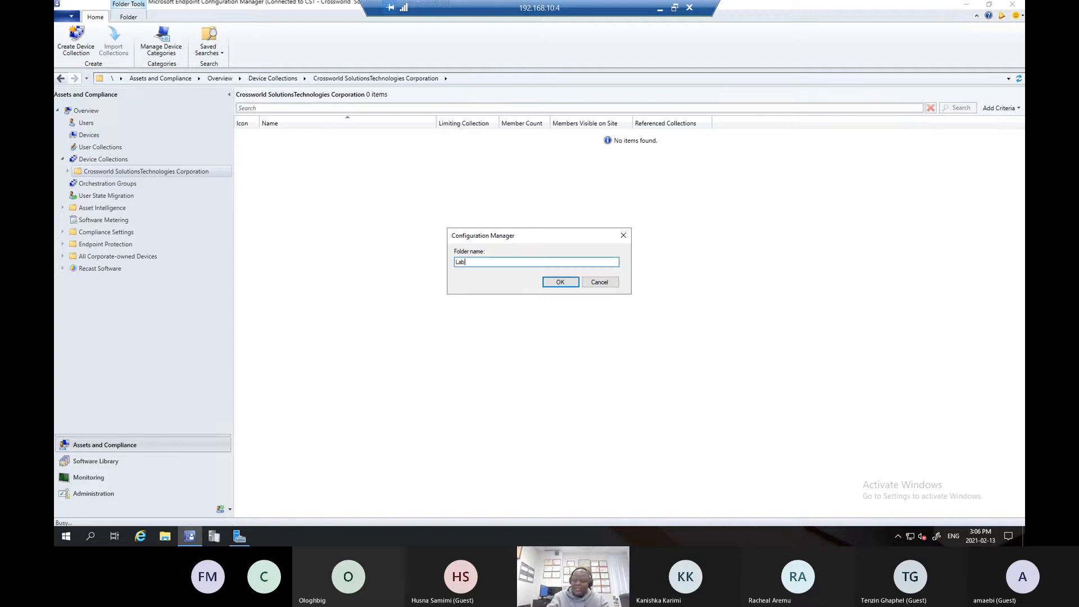
{"action": "key", "text": "Return"}
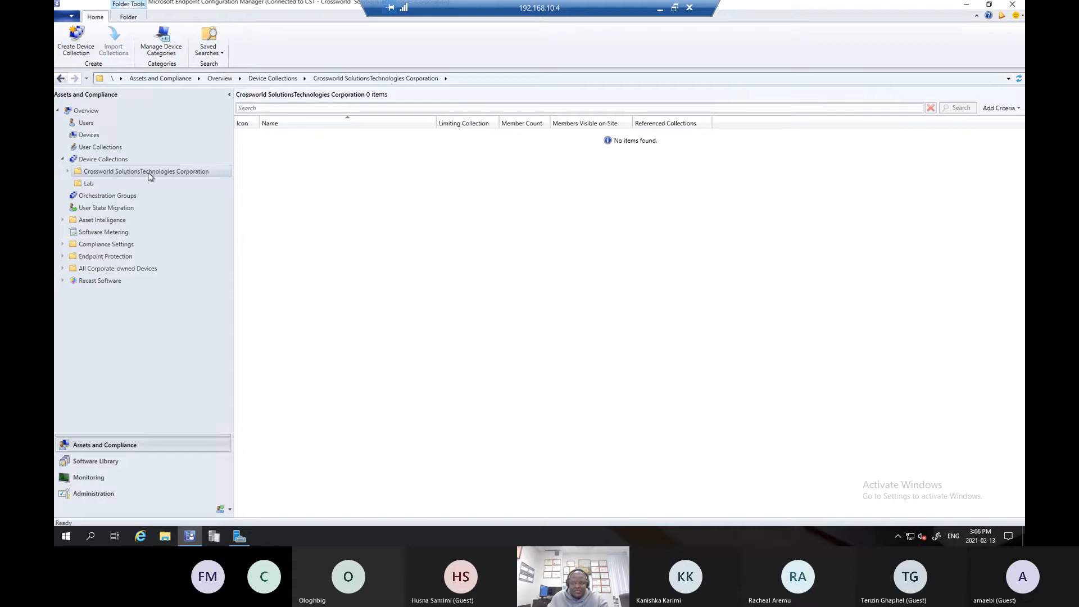
- Start a new device collection inside the Lab folder and name it CSTC - Google Chrome
{"action": "left_click", "coordinate": [89, 184]}
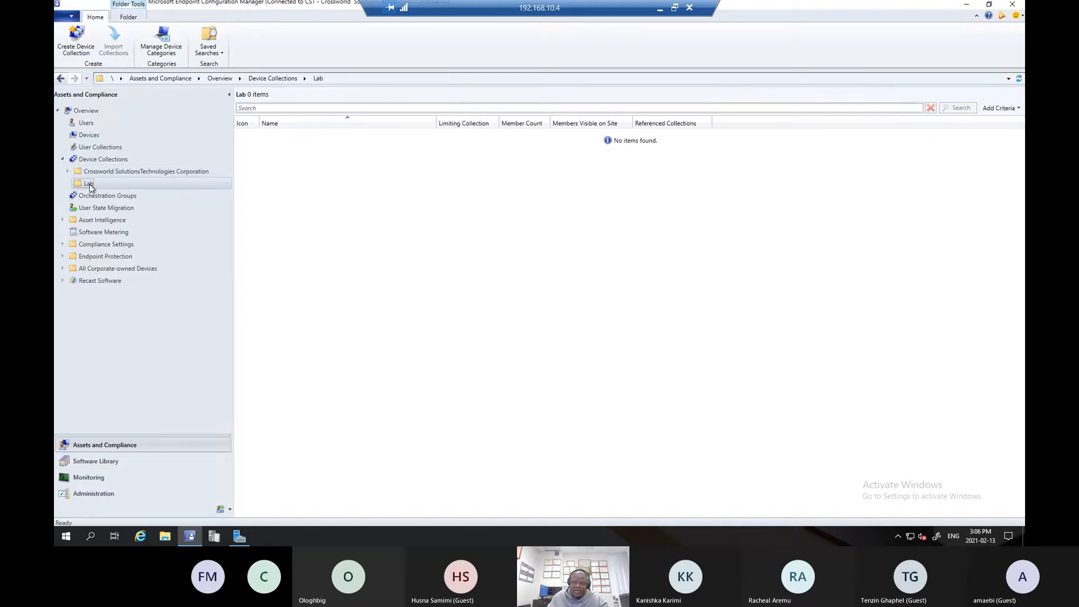
{"action": "right_click", "coordinate": [298, 181]}
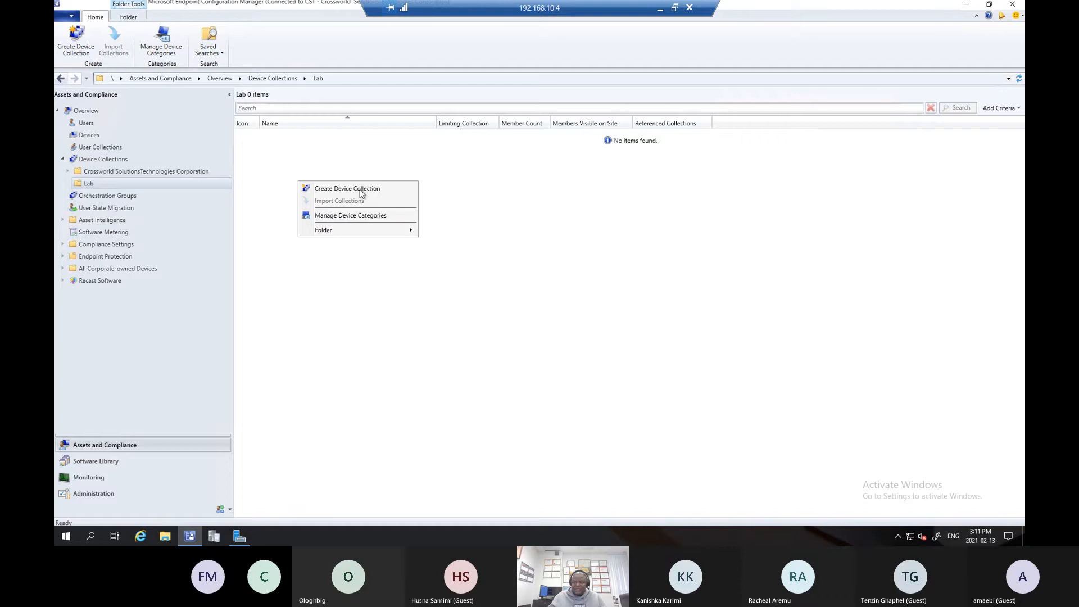
{"action": "left_click", "coordinate": [131, 182]}
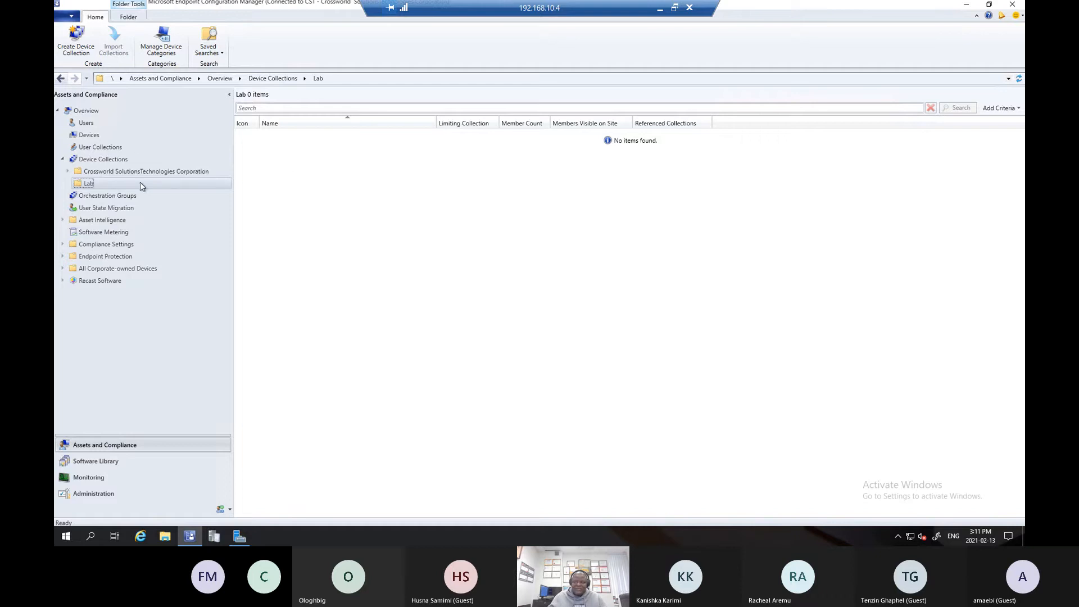
{"action": "right_click", "coordinate": [303, 169]}
{"action": "left_click", "coordinate": [329, 176]}
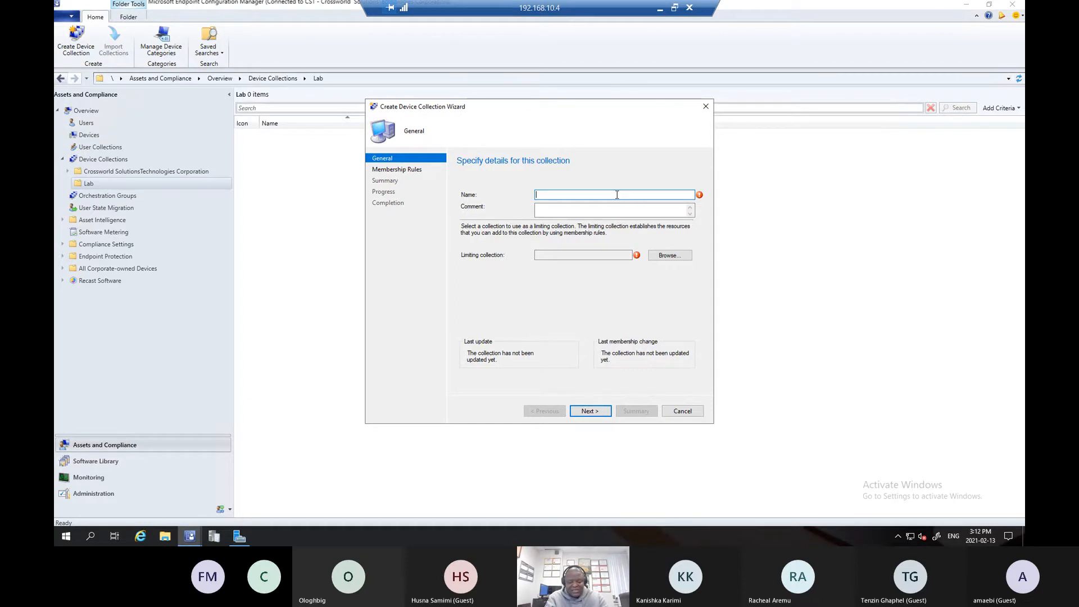
{"action": "type", "text": "CSTC -"}
{"action": "type", "text": "G"}
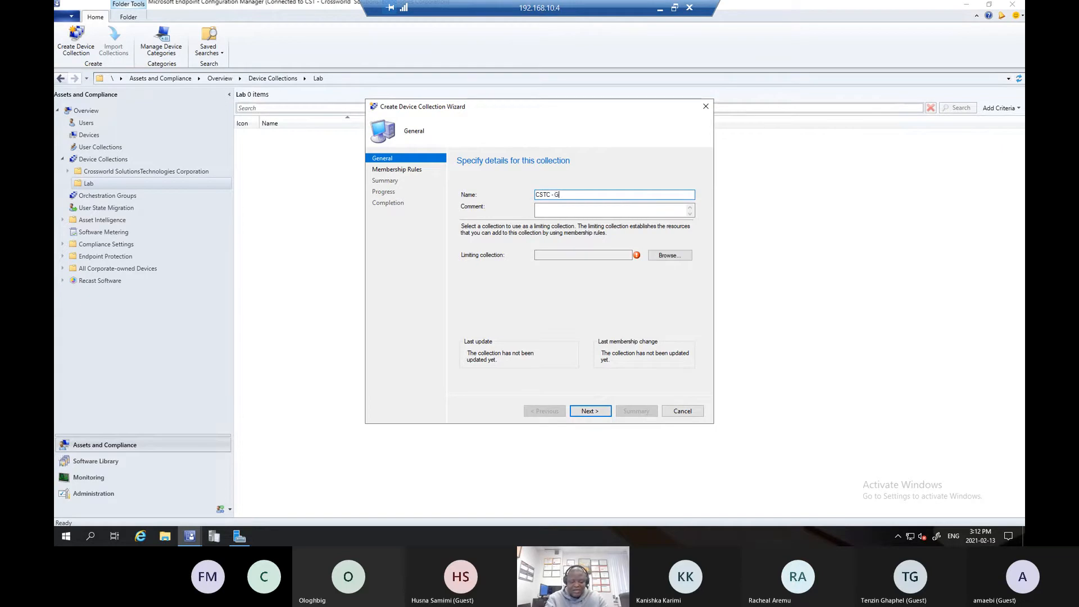
{"action": "type", "text": "oogle Chrome"}
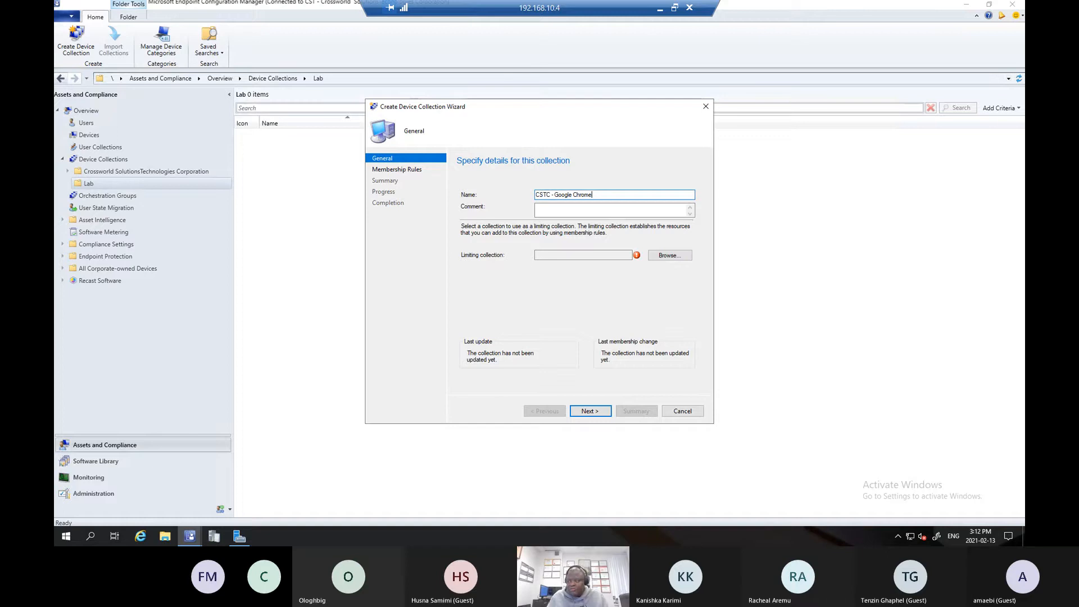
- Enter the comment "All computers with Google Chrome" for the new device collection
{"action": "left_click", "coordinate": [555, 206]}
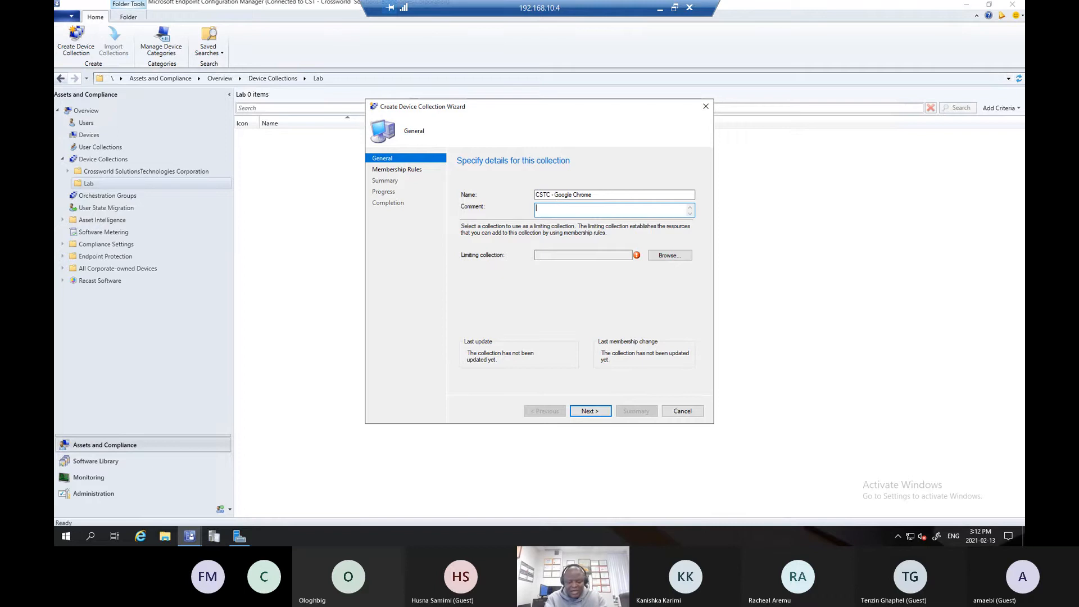
{"action": "type", "text": "All "}
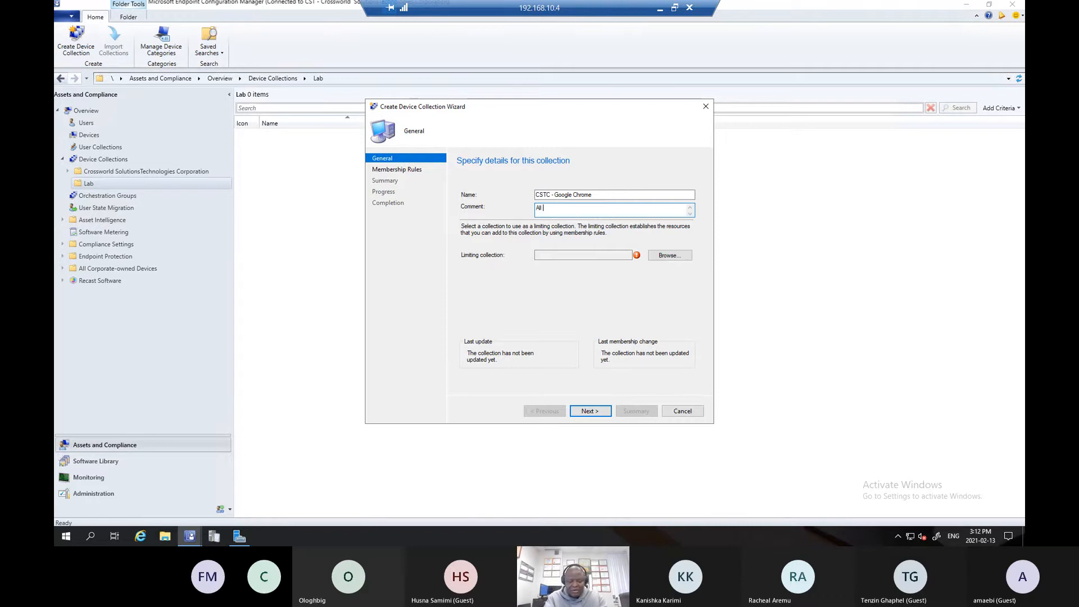
{"action": "type", "text": "computers "}
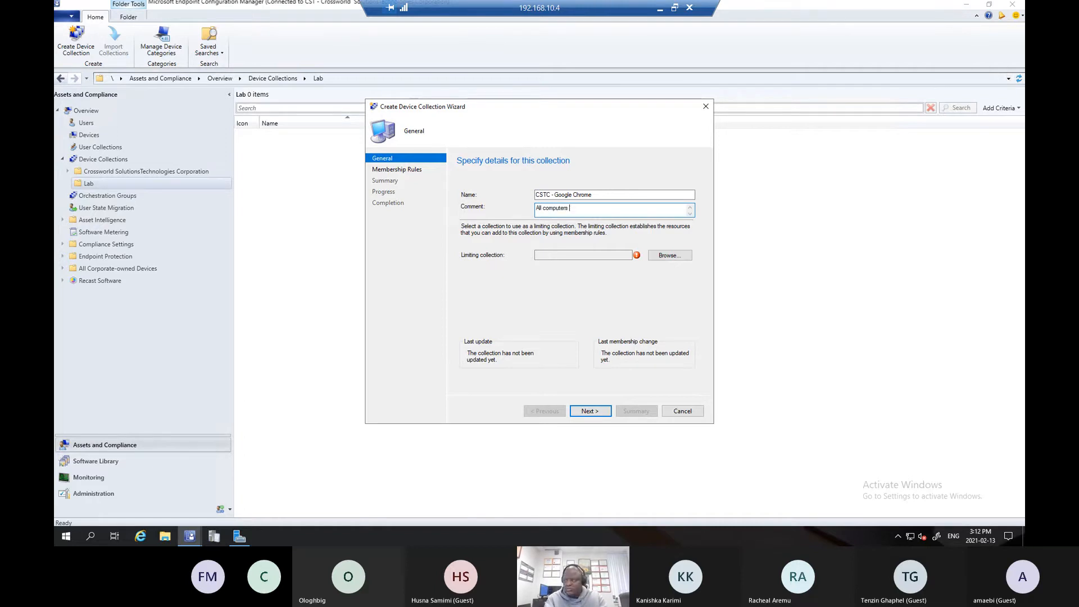
{"action": "type", "text": "with Google"}
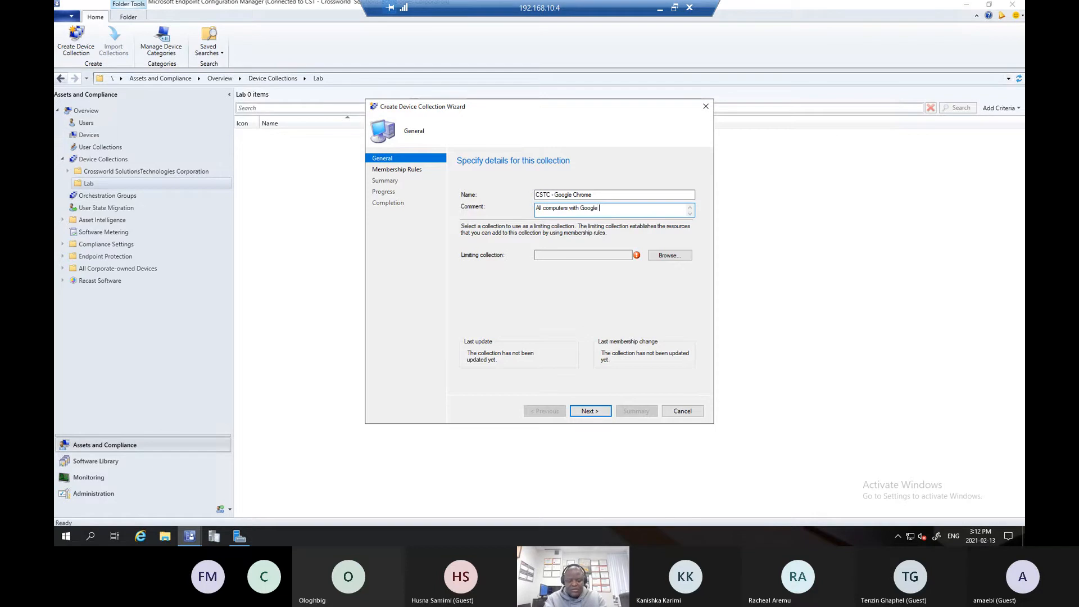
{"action": "type", "text": " Cgro"}
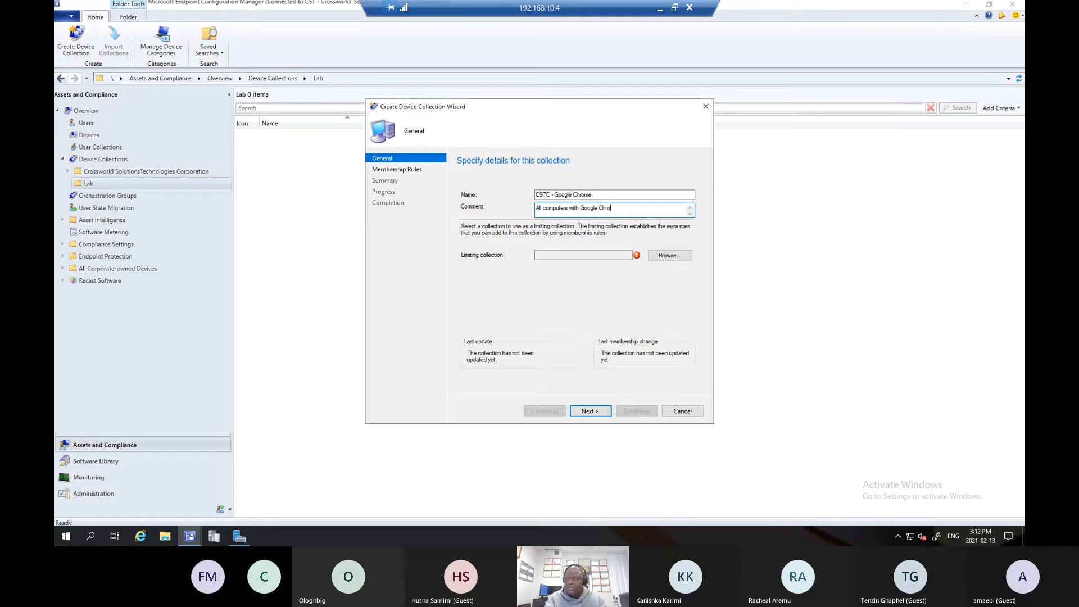
{"action": "type", "text": "me Inst"}
{"action": "key", "text": "BackSpace"}
{"action": "key", "text": "BackSpace"}
{"action": "key", "text": "BackSpace"}
{"action": "type", "text": "Installe"}
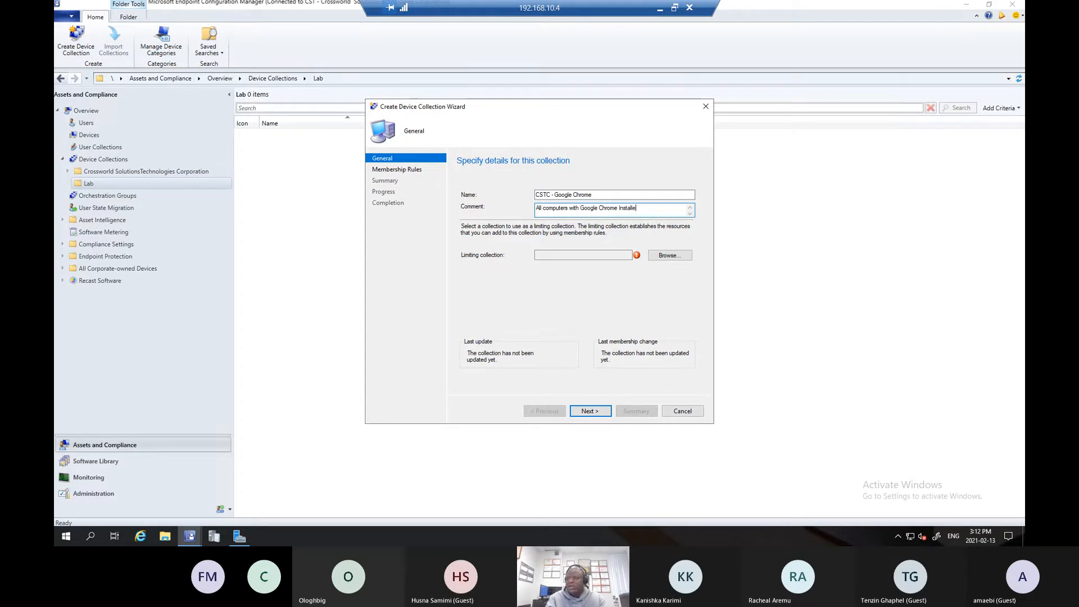
{"action": "type", "text": "r"}
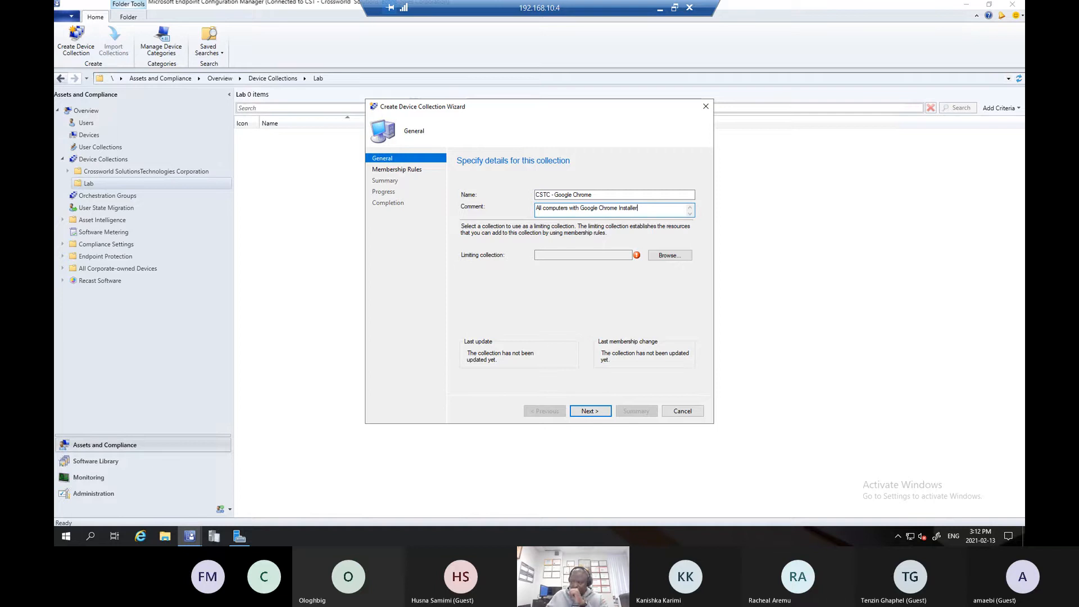
{"action": "key", "text": "BackSpace"}
{"action": "key", "text": "BackSpace"}
{"action": "key", "text": "BackSpace"}
{"action": "key", "text": "BackSpace"}
{"action": "key", "text": "BackSpace"}
{"action": "key", "text": "BackSpace"}
{"action": "key", "text": "BackSpace"}
{"action": "key", "text": "BackSpace"}
{"action": "key", "text": "BackSpace"}
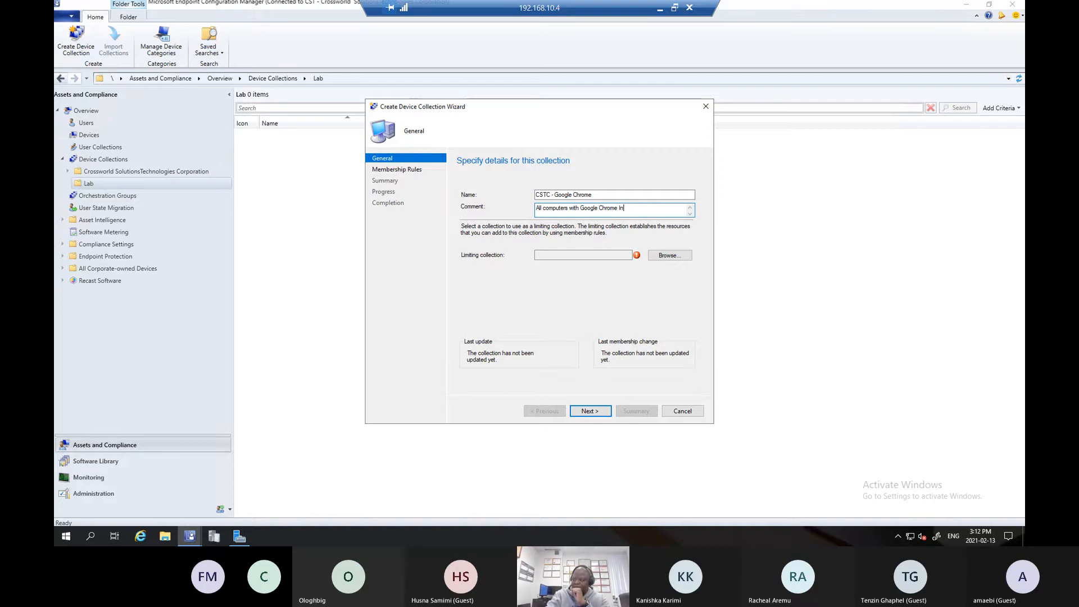
{"action": "key", "text": "BackSpace"}
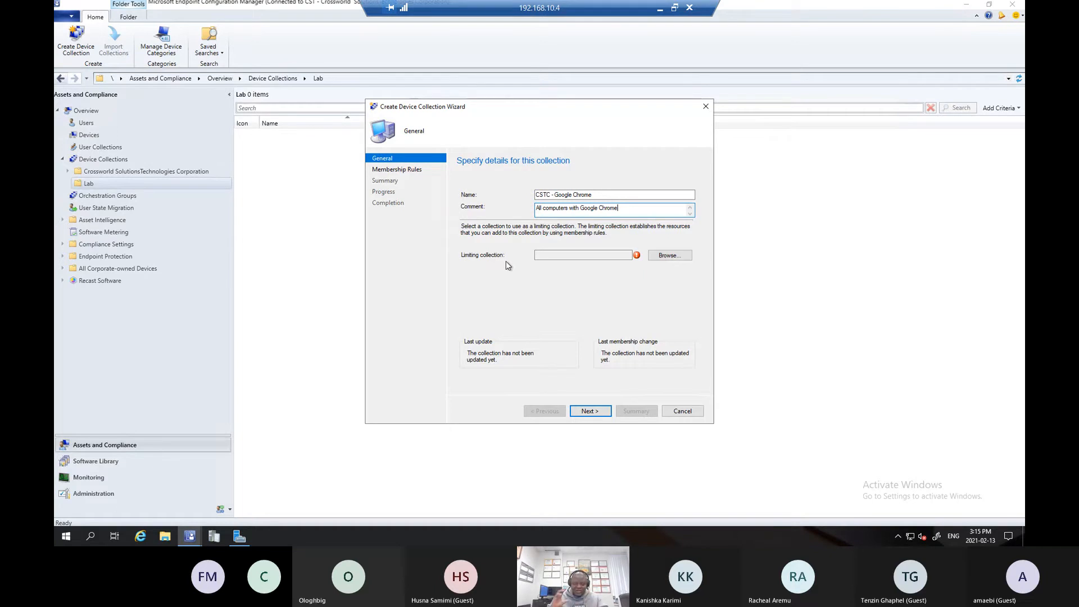
- Set CSTC - All Systems as the limiting collection and continue to the membership rules
{"action": "left_click", "coordinate": [680, 257]}
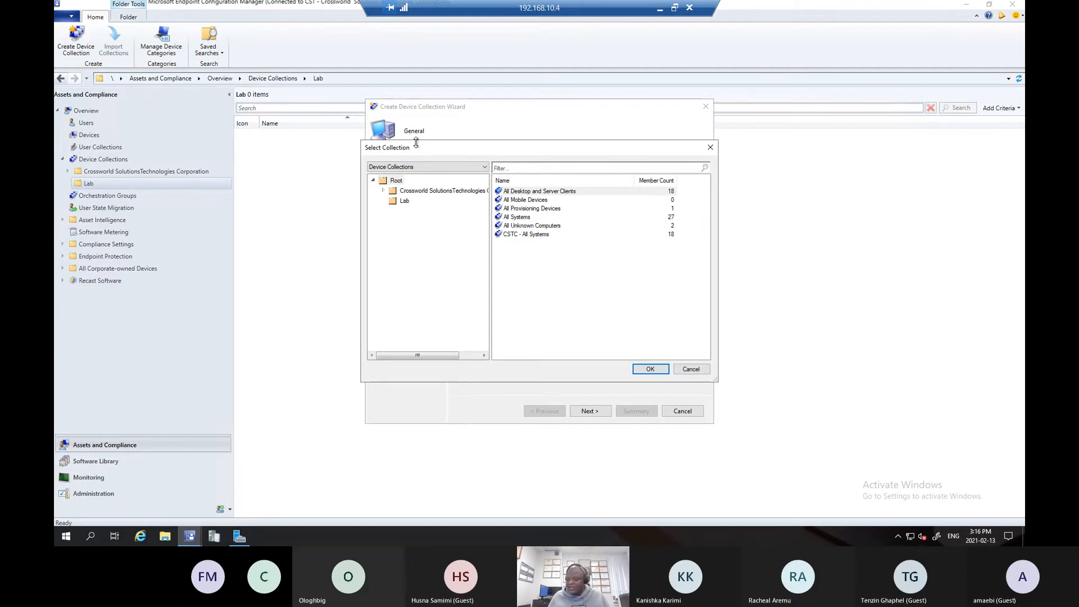
{"action": "double_click", "coordinate": [526, 234]}
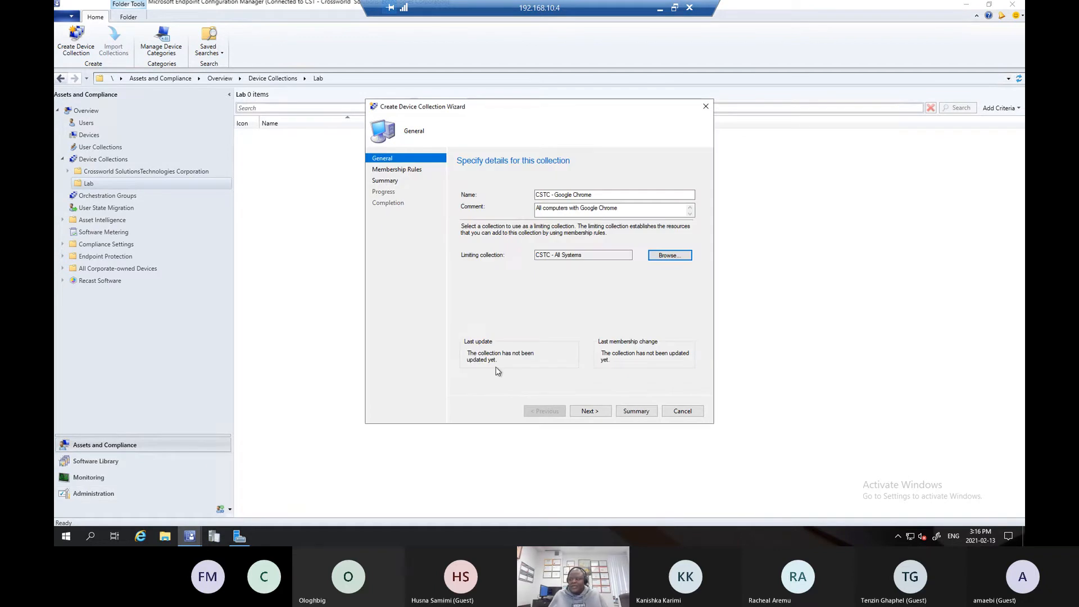
{"action": "left_click", "coordinate": [590, 411]}
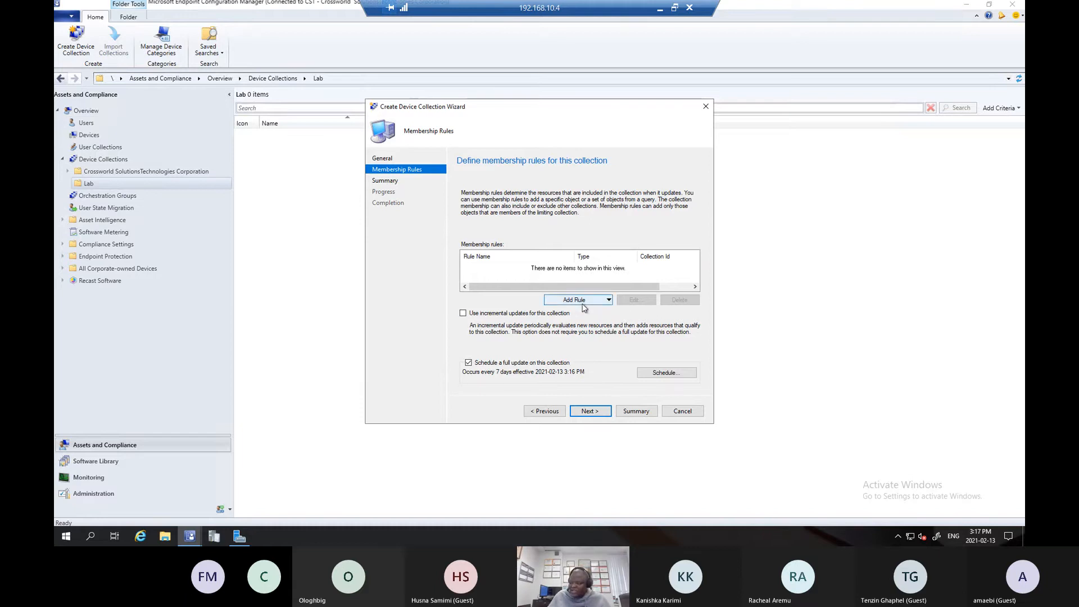
- Examine the membership rule types that can be added to the collection, without choosing one
{"action": "left_click", "coordinate": [604, 304]}
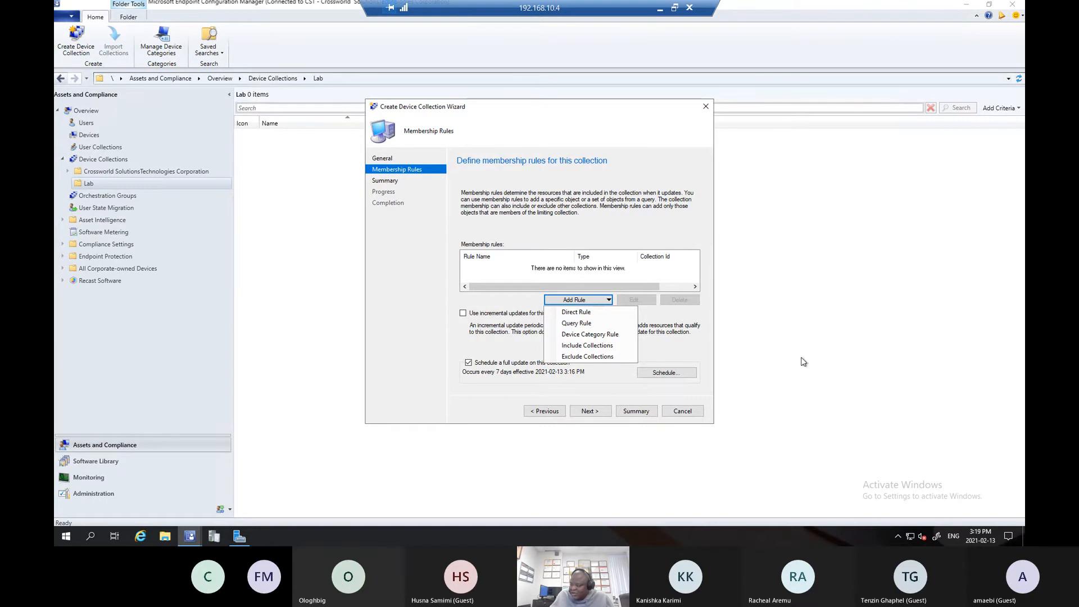
{"action": "left_click", "coordinate": [669, 389]}
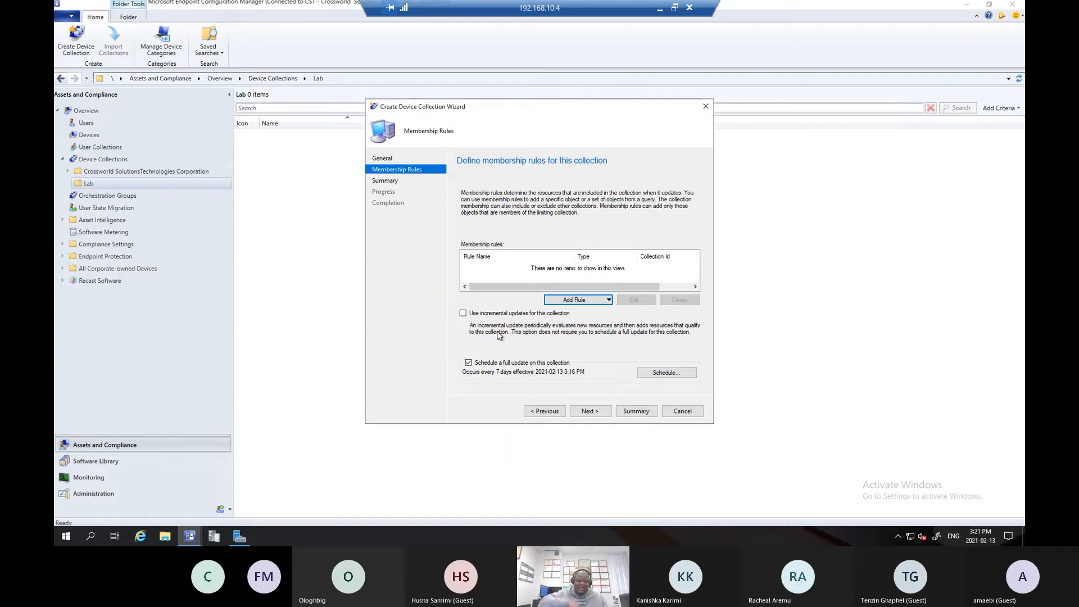
{"action": "left_click", "coordinate": [572, 302]}
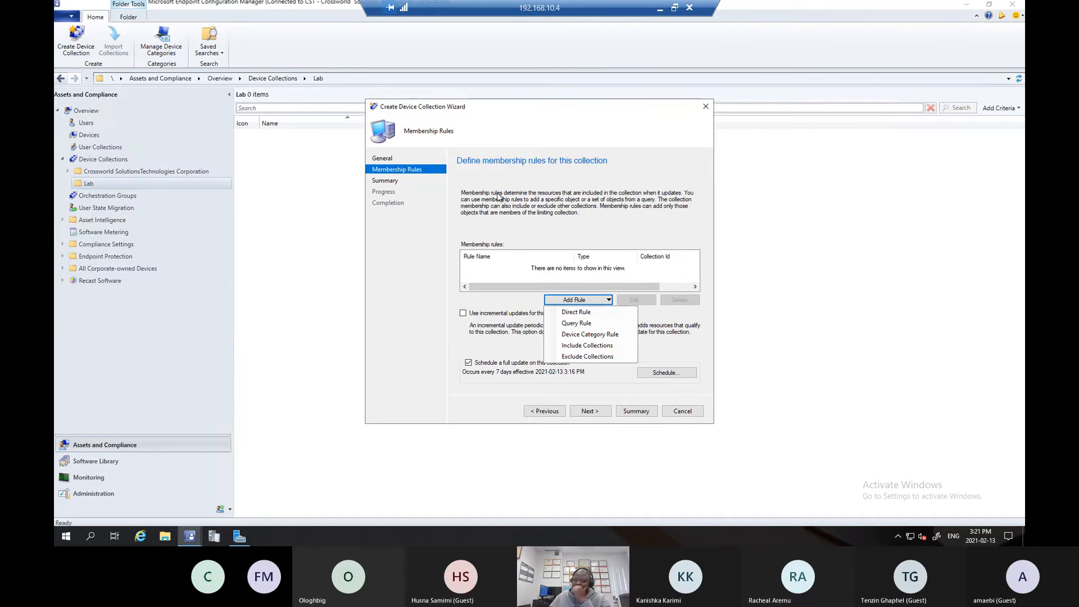
{"action": "left_click", "coordinate": [529, 194]}
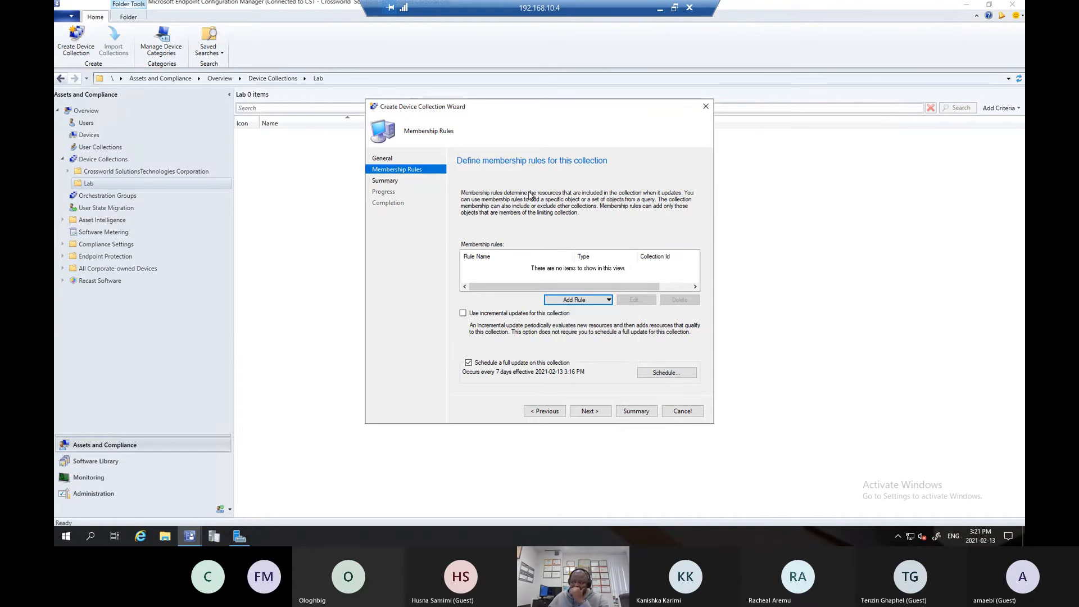
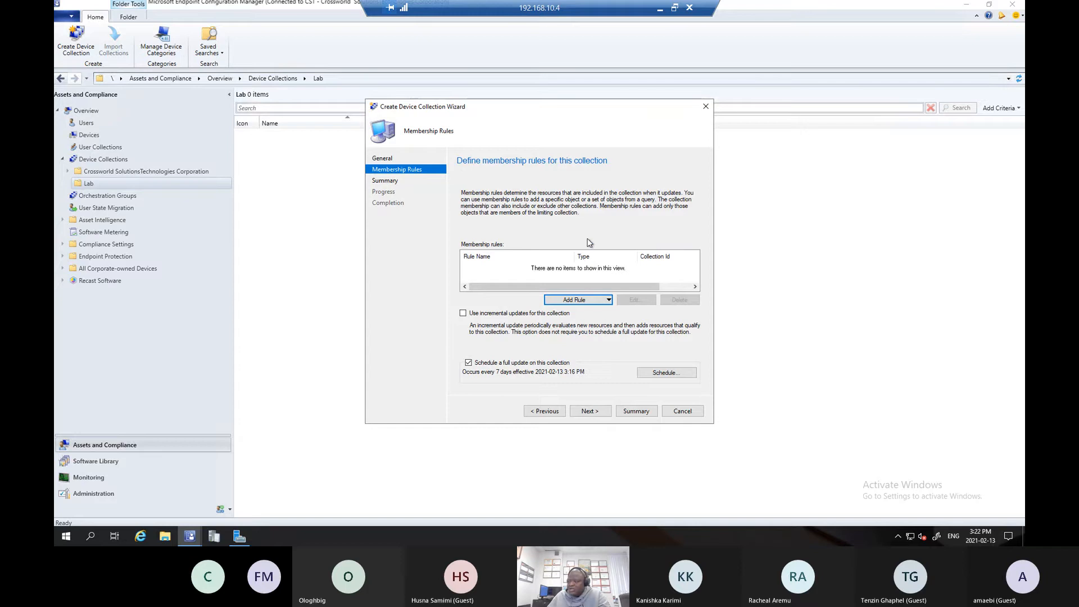
- Start a direct membership rule and search for system resources by name using the wildcard value %
{"action": "left_click", "coordinate": [595, 302]}
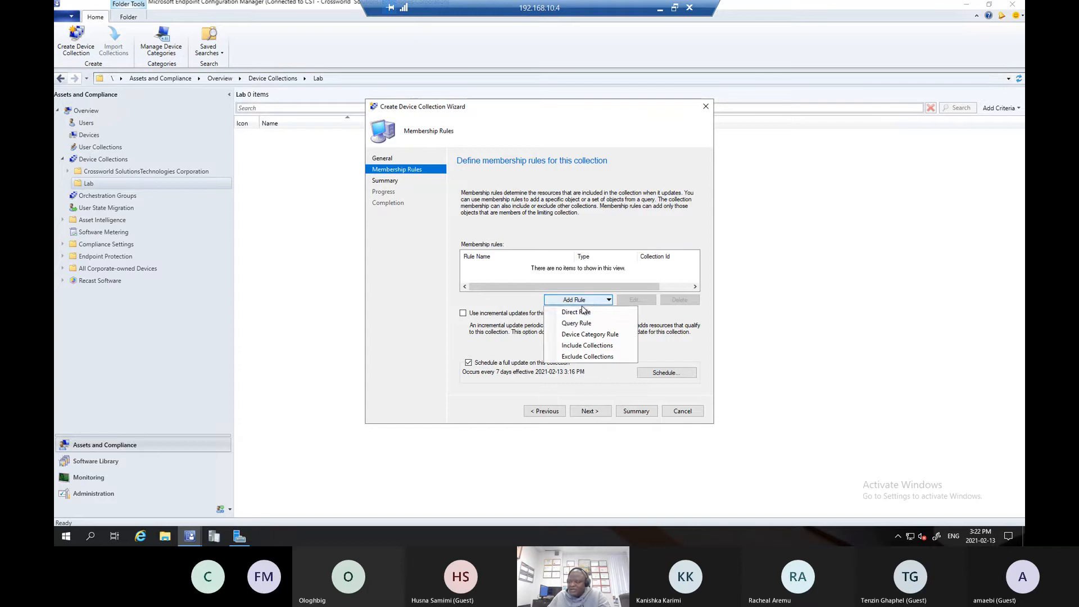
{"action": "left_click", "coordinate": [579, 314]}
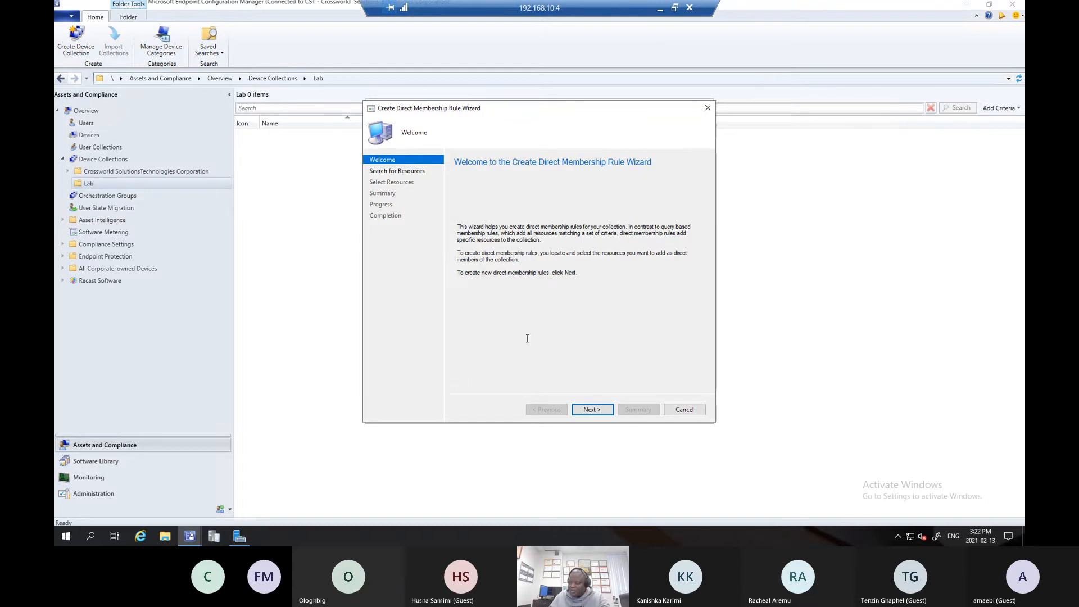
{"action": "left_click", "coordinate": [592, 410]}
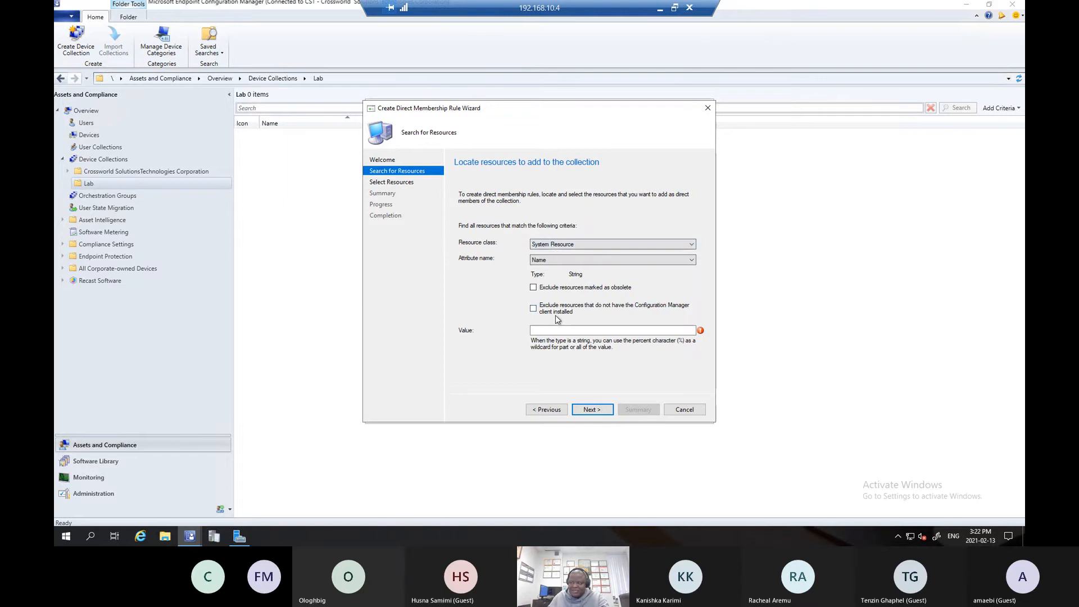
{"action": "left_click", "coordinate": [613, 331]}
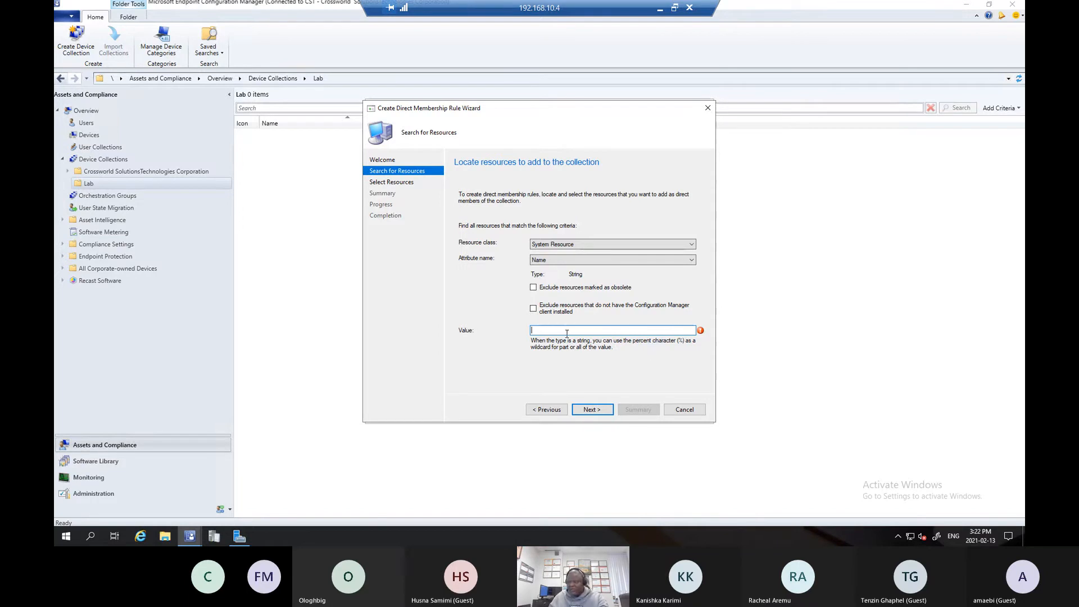
{"action": "type", "text": "%"}
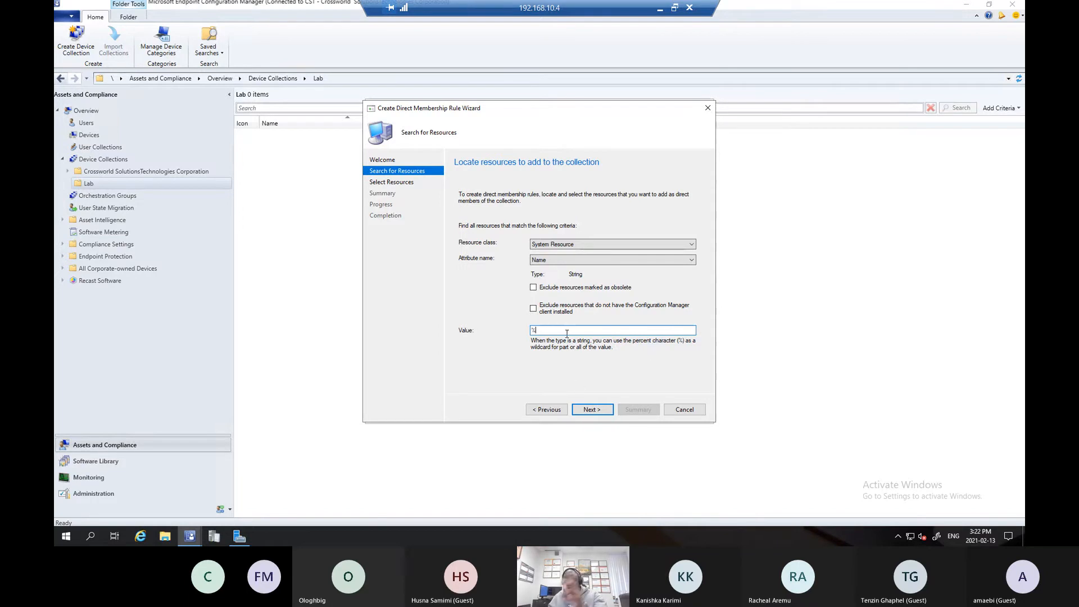
{"action": "left_click", "coordinate": [586, 411]}
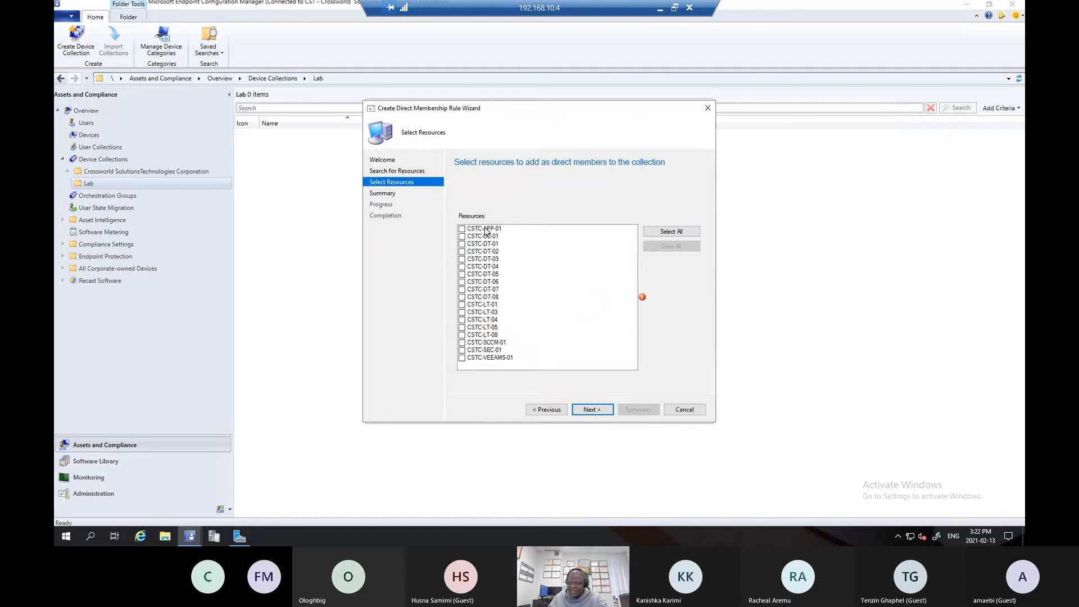
- Select CSTC-LT-01 as a direct member of the collection and complete the membership rule
{"action": "left_click", "coordinate": [462, 305]}
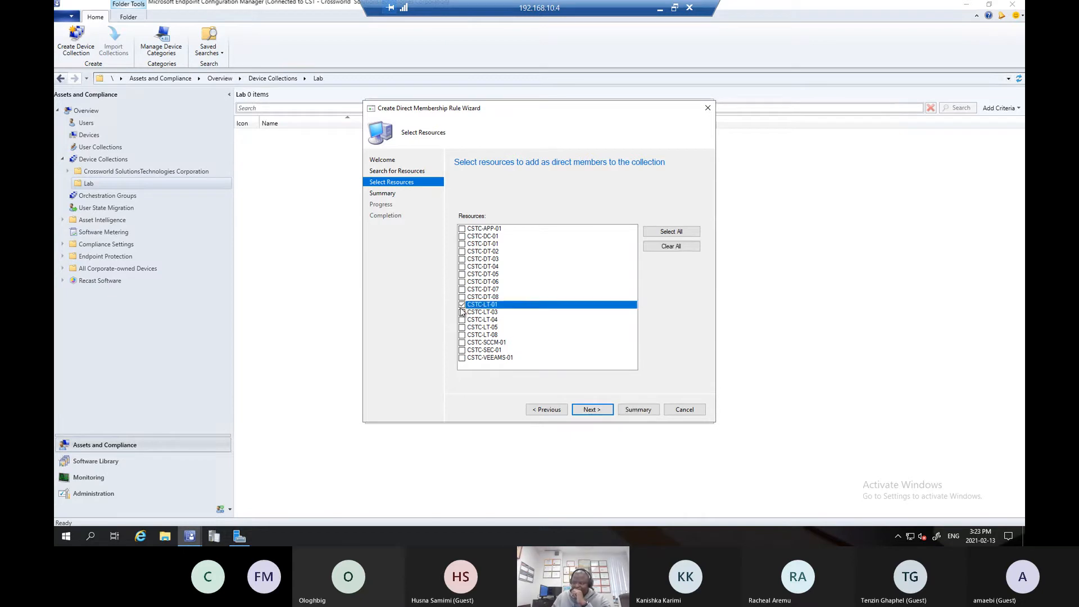
{"action": "left_click", "coordinate": [590, 409]}
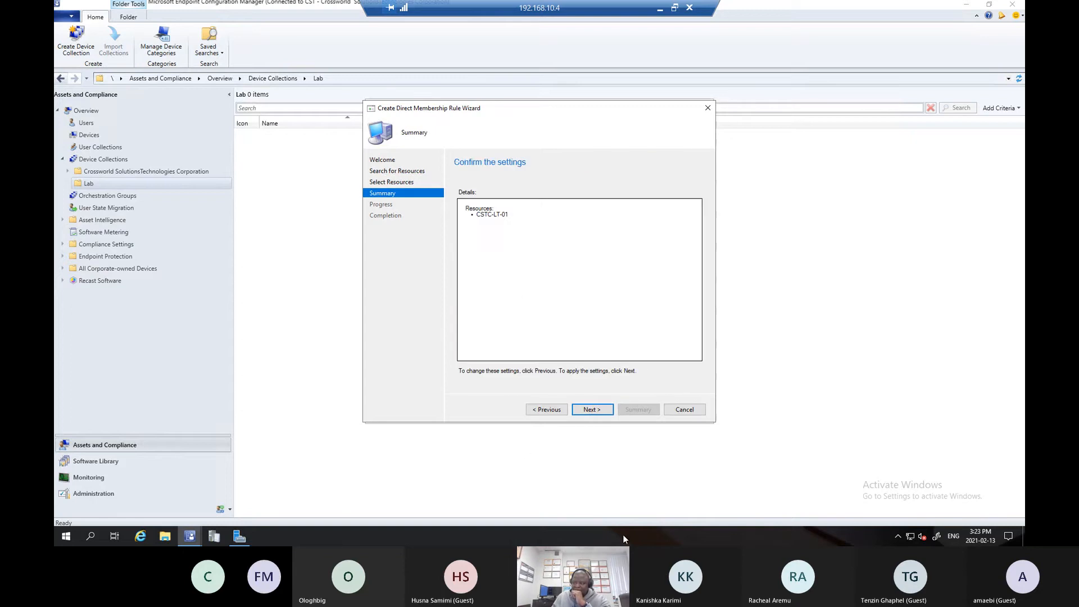
{"action": "left_click", "coordinate": [593, 410]}
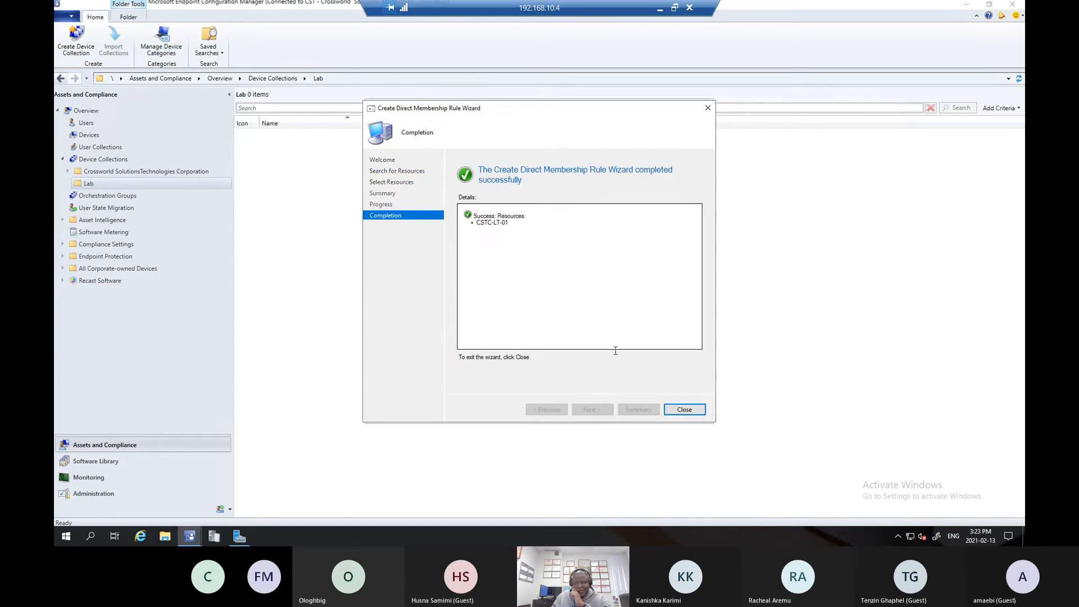
{"action": "left_click", "coordinate": [687, 410]}
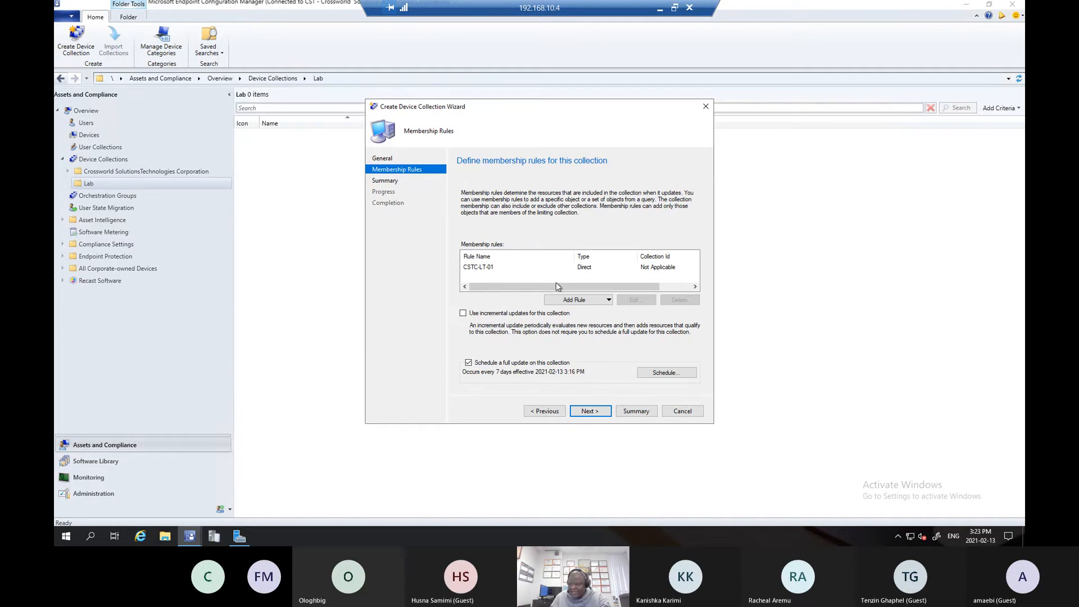
- Start another direct membership rule for the collection and proceed to its resource search value
{"action": "left_click", "coordinate": [590, 302]}
{"action": "left_click", "coordinate": [586, 311]}
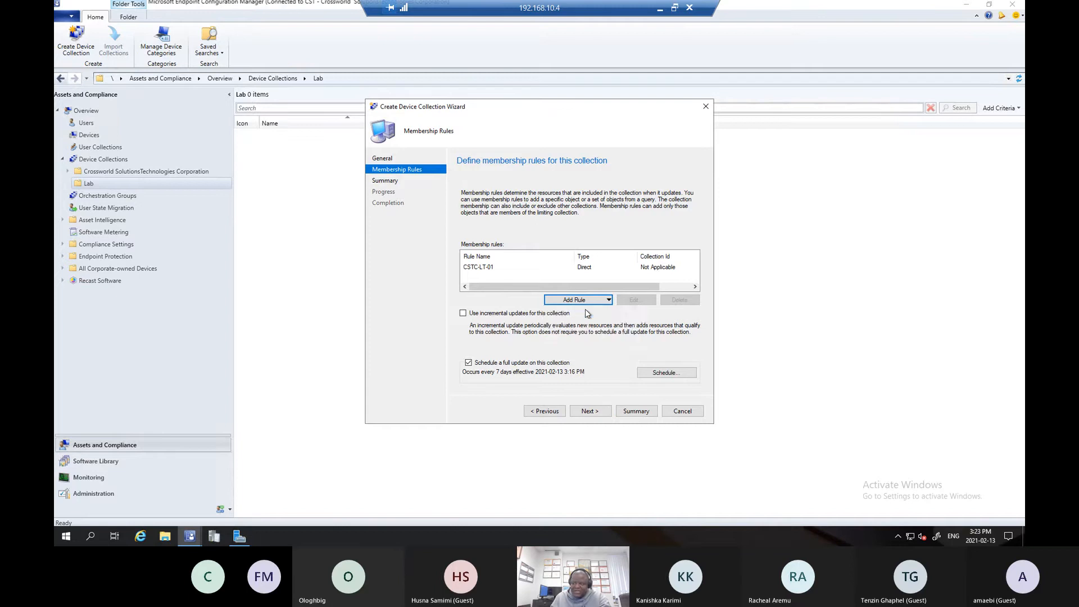
{"action": "left_click", "coordinate": [591, 410]}
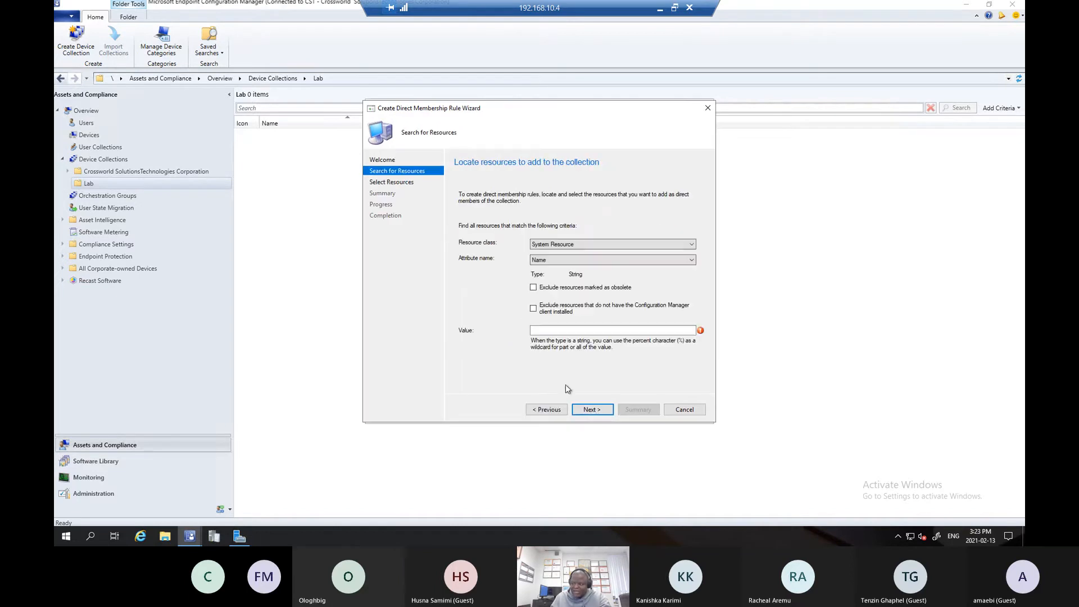
{"action": "left_click", "coordinate": [558, 331]}
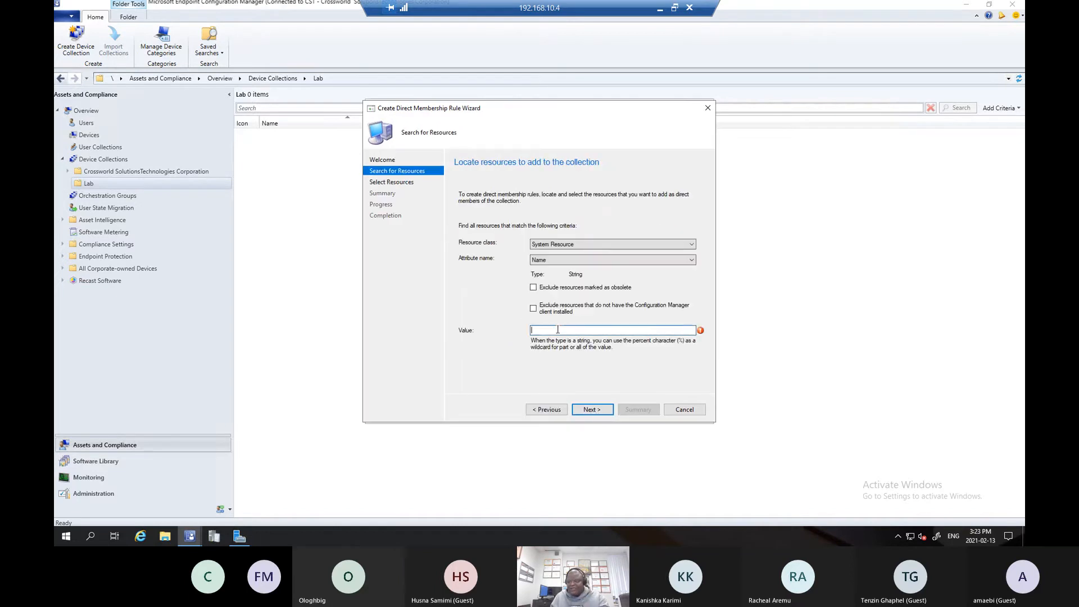
{"action": "type", "text": "TOR-"}
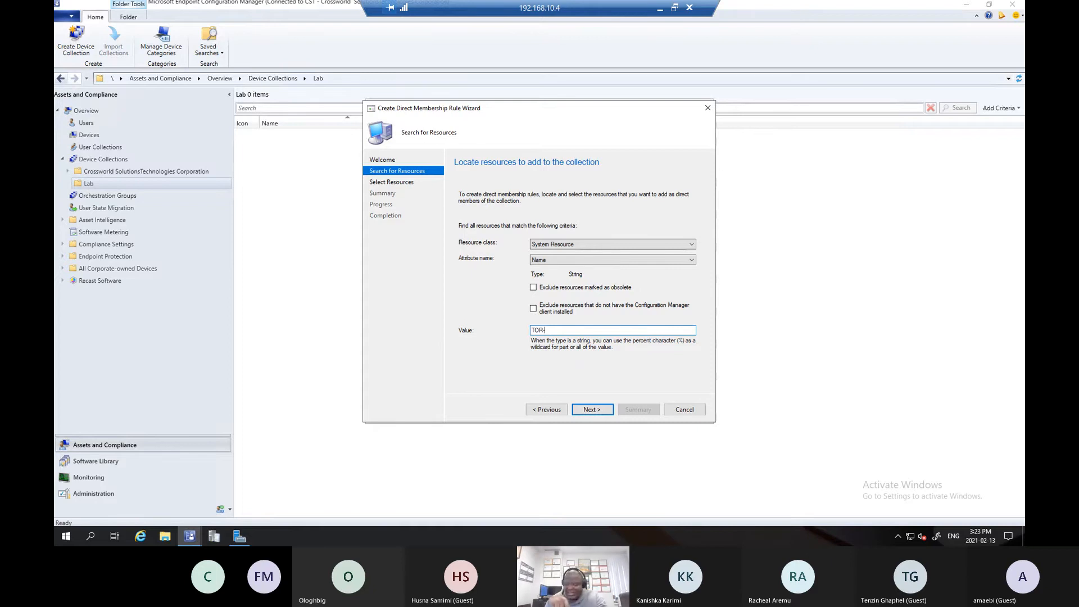
{"action": "key", "text": "BackSpace"}
{"action": "key", "text": "BackSpace"}
{"action": "key", "text": "BackSpace"}
{"action": "key", "text": "BackSpace"}
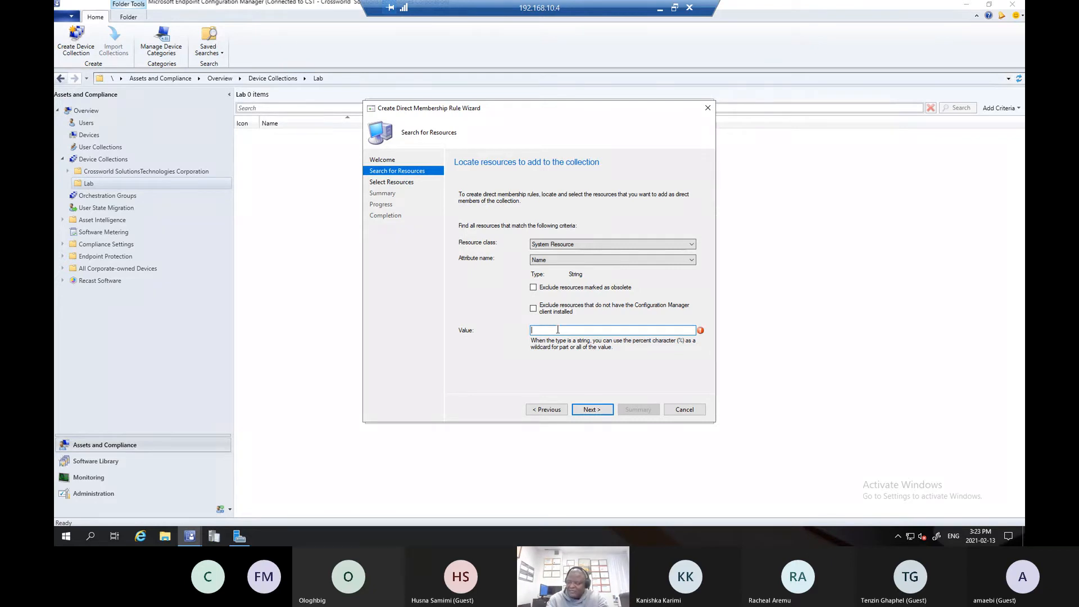
- Search for the resource named CSTC-DT-01, add it as a direct member, and complete the membership rule
{"action": "type", "text": "C"}
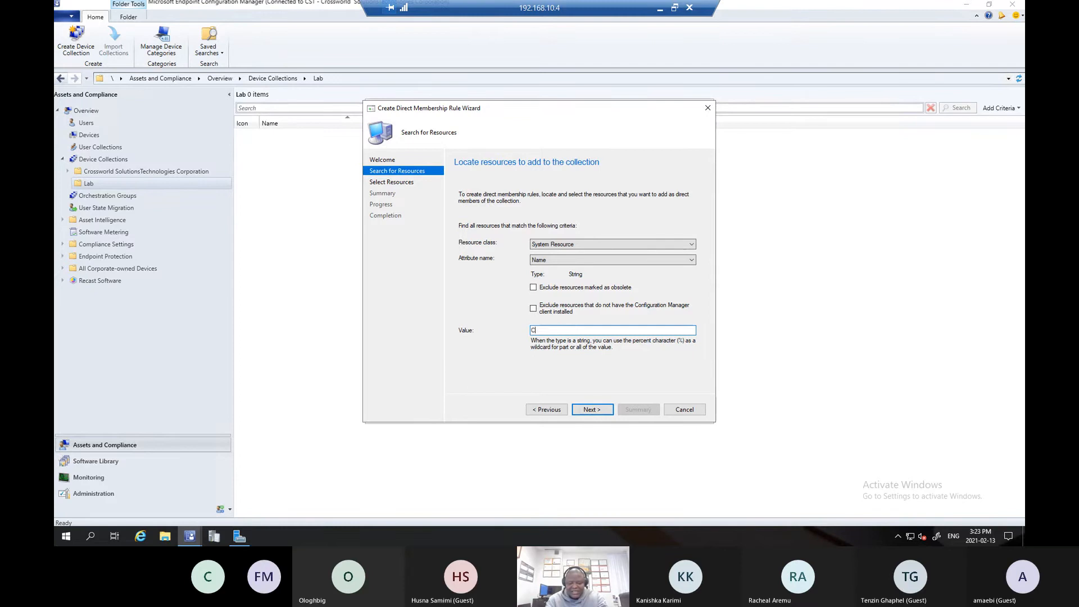
{"action": "type", "text": "STC-DT-01"}
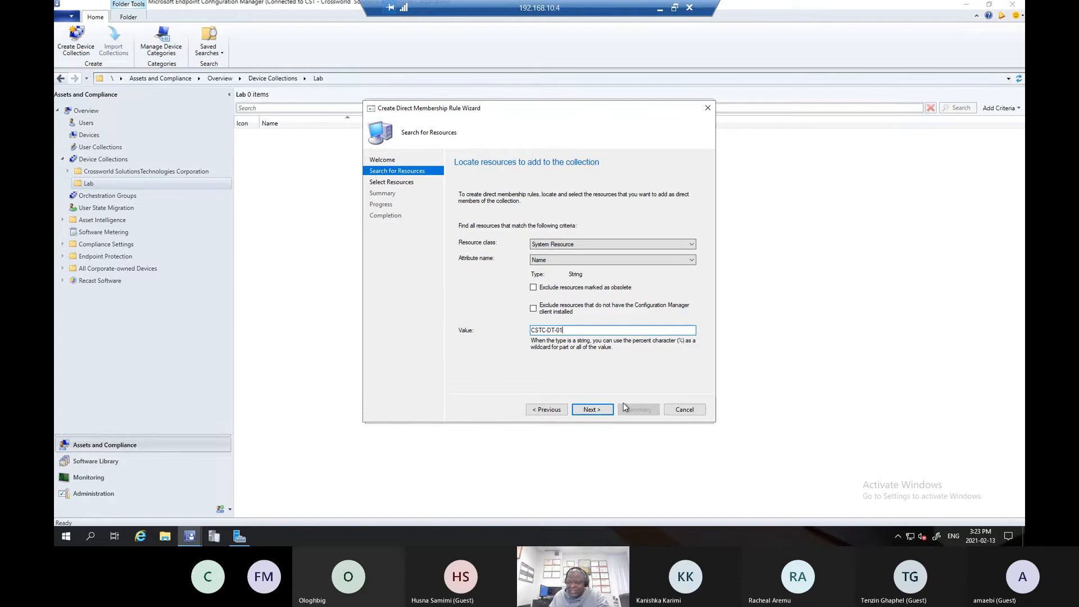
{"action": "left_click", "coordinate": [598, 411]}
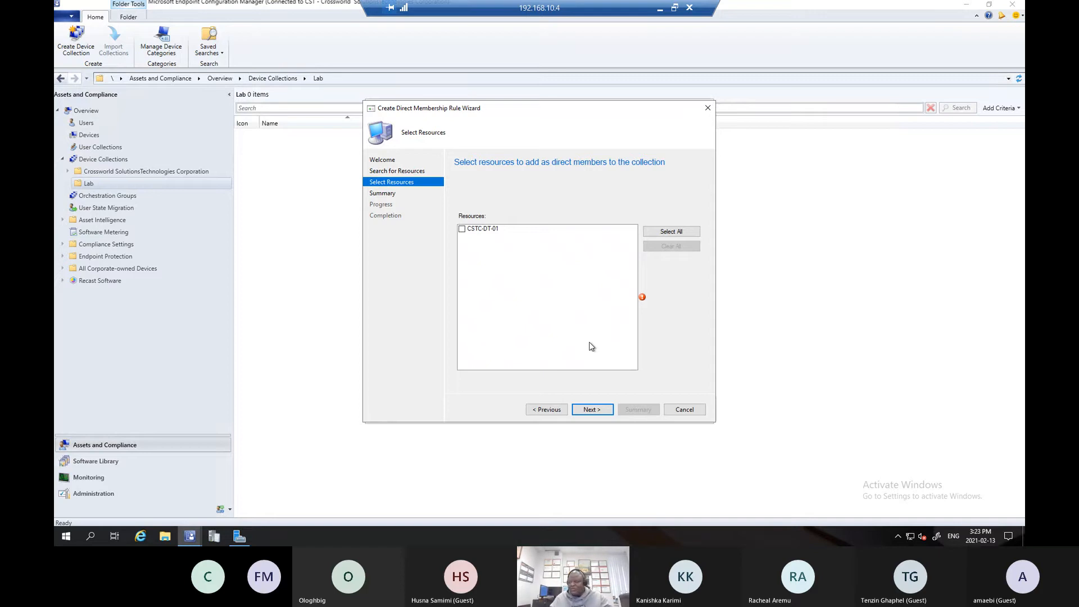
{"action": "left_click", "coordinate": [463, 229]}
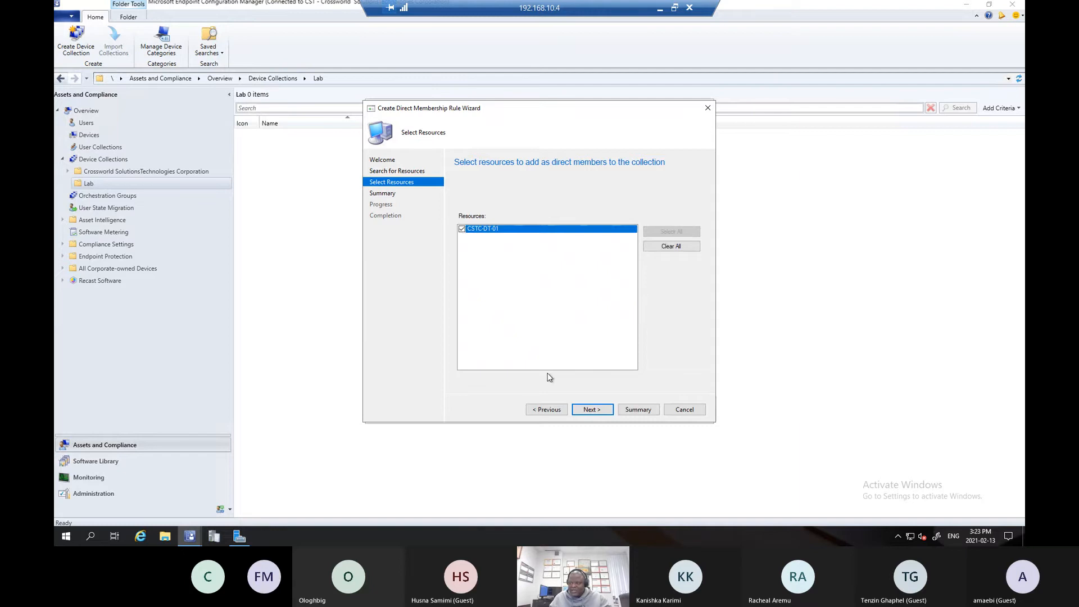
{"action": "left_click", "coordinate": [592, 411]}
{"action": "left_click", "coordinate": [592, 410]}
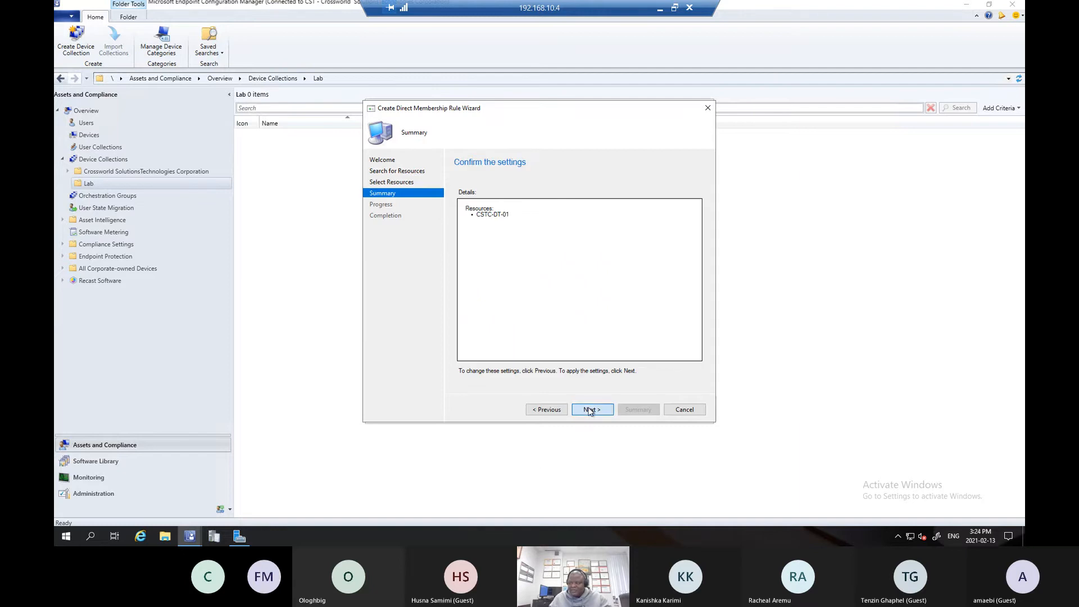
{"action": "left_click", "coordinate": [668, 410]}
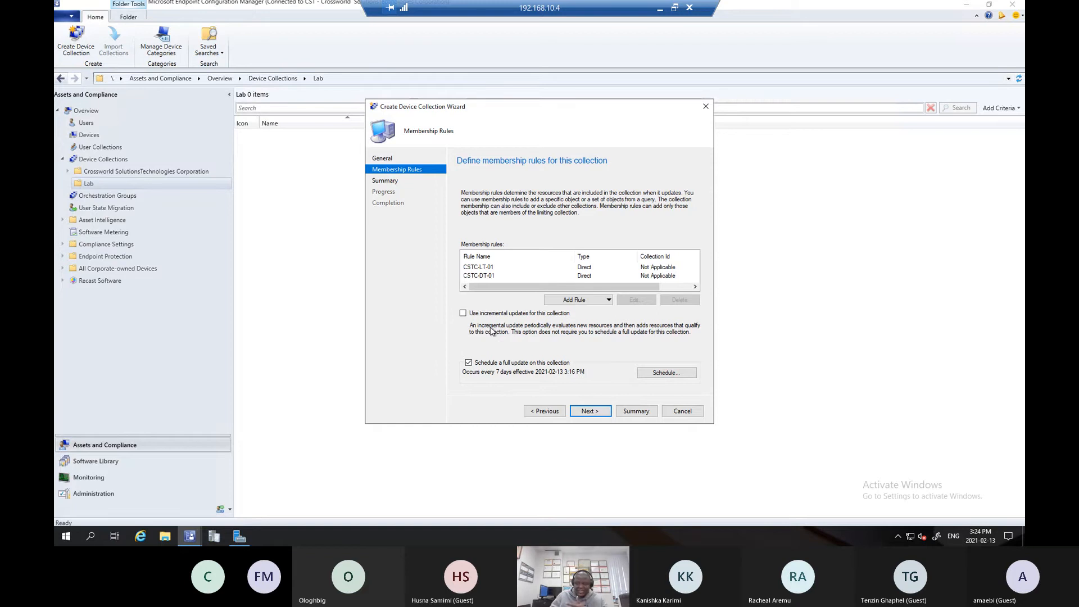
- Review the comment and direct membership rules in the summary, and finish creating the device collection
{"action": "left_click", "coordinate": [581, 412]}
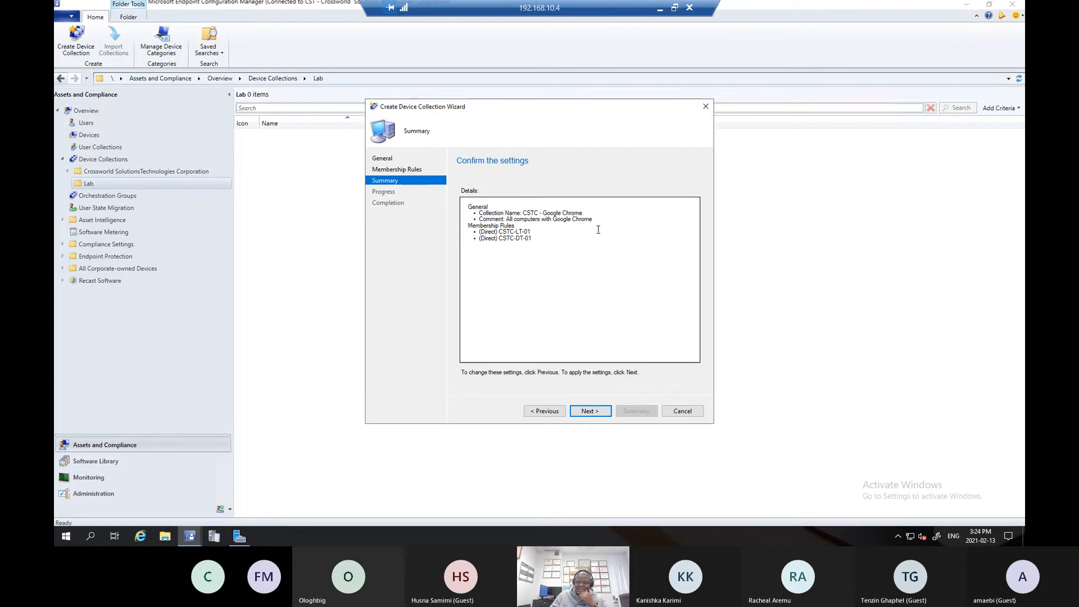
{"action": "left_click_drag", "start_coordinate": [601, 221], "coordinate": [446, 221]}
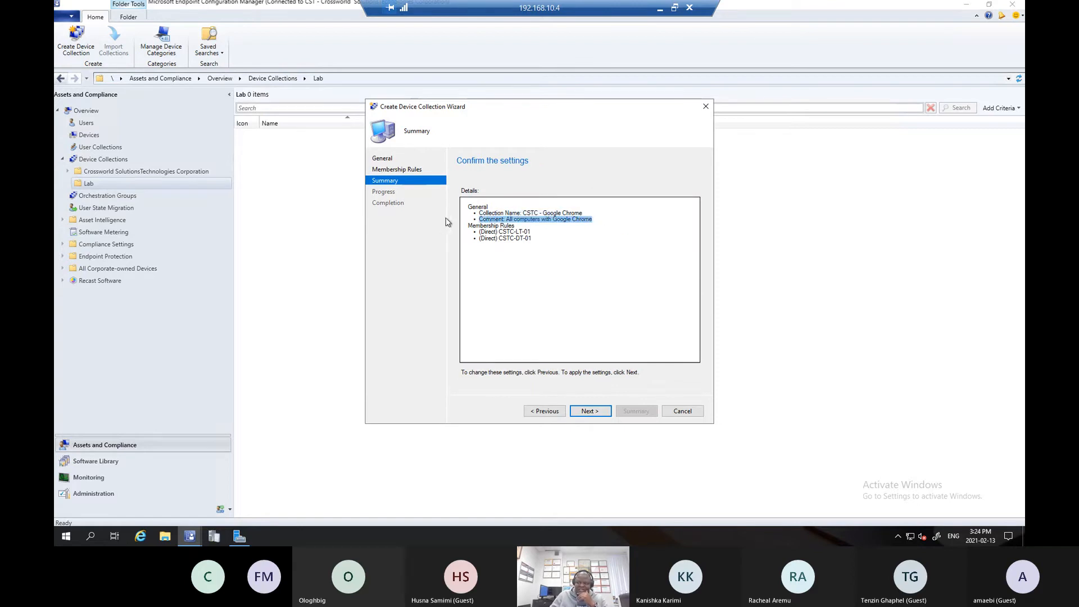
{"action": "double_click", "coordinate": [493, 232]}
{"action": "left_click_drag", "start_coordinate": [537, 240], "coordinate": [454, 228]}
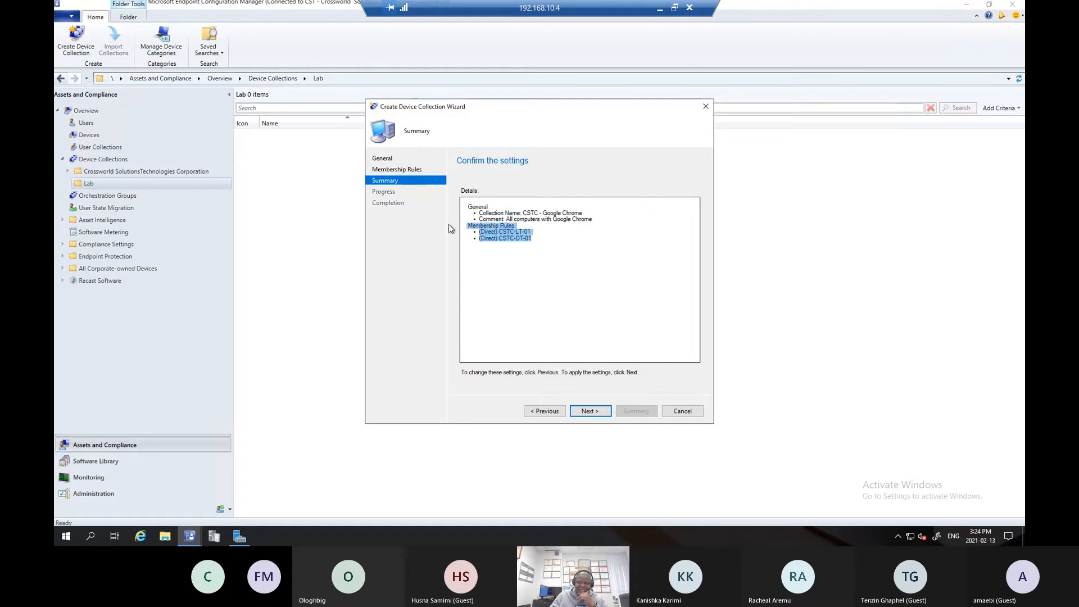
{"action": "left_click", "coordinate": [590, 411]}
{"action": "mouse_move", "coordinate": [239, 537]}
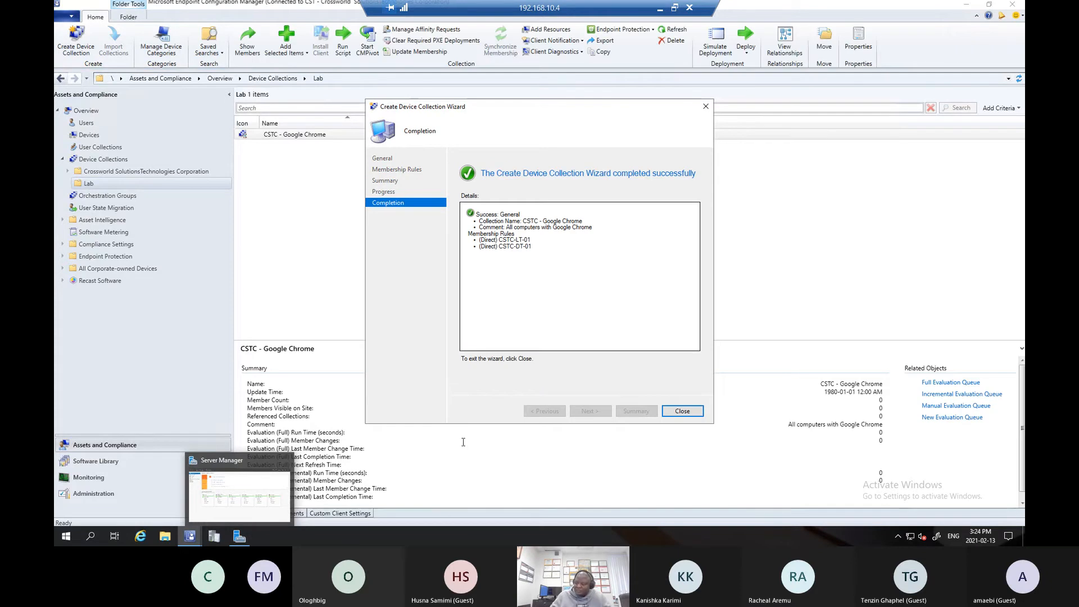
{"action": "left_click", "coordinate": [682, 411]}
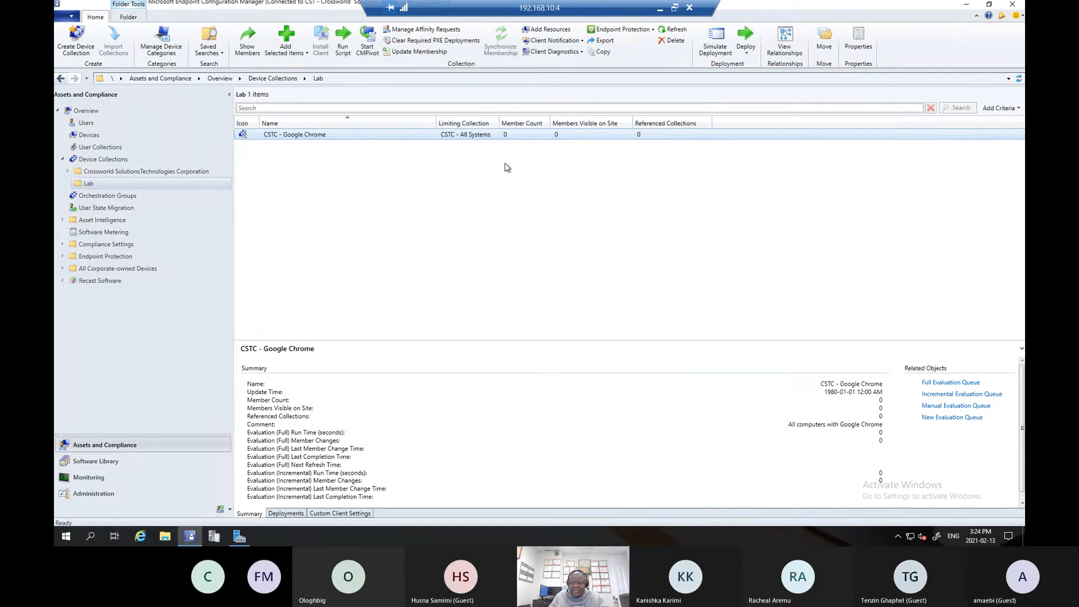
- Refresh the CSTC - Google Chrome collection and show its members with the Currently Logged on User column widened to fit
{"action": "right_click", "coordinate": [328, 134]}
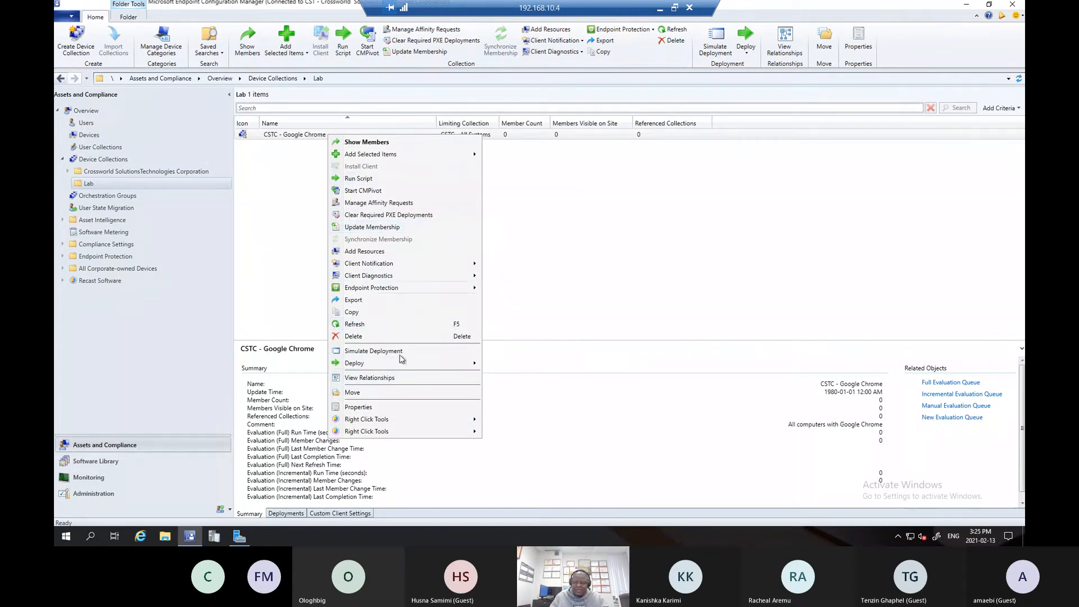
{"action": "left_click", "coordinate": [358, 325]}
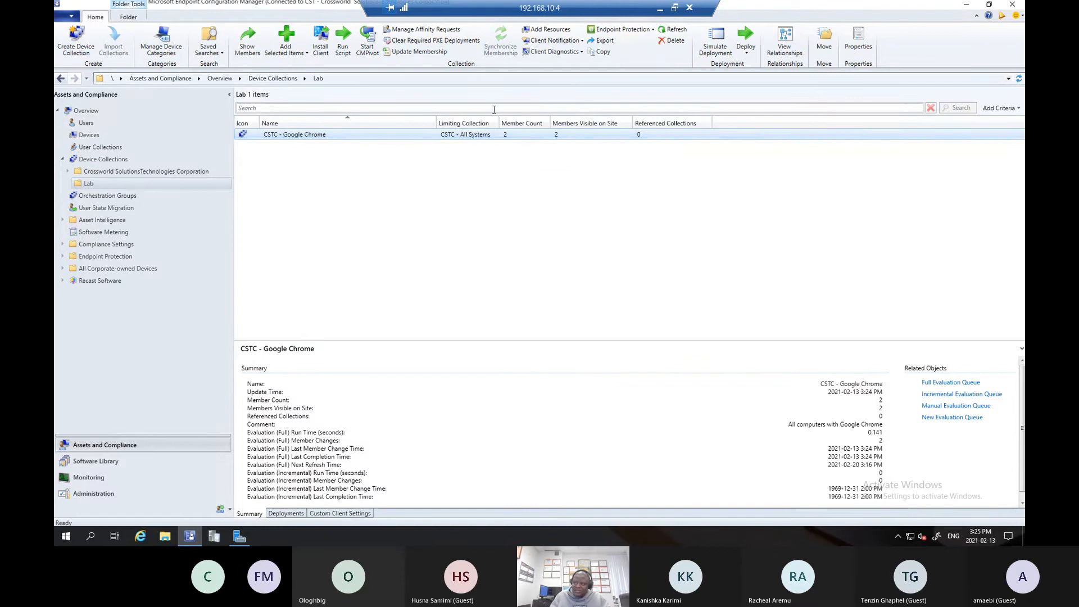
{"action": "right_click", "coordinate": [424, 136]}
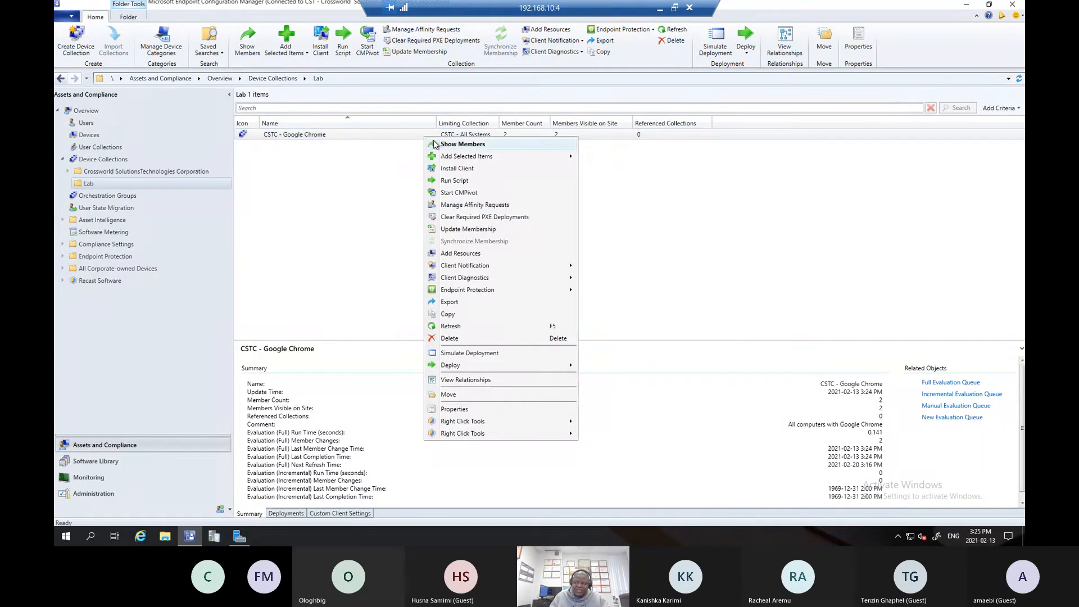
{"action": "left_click", "coordinate": [447, 144]}
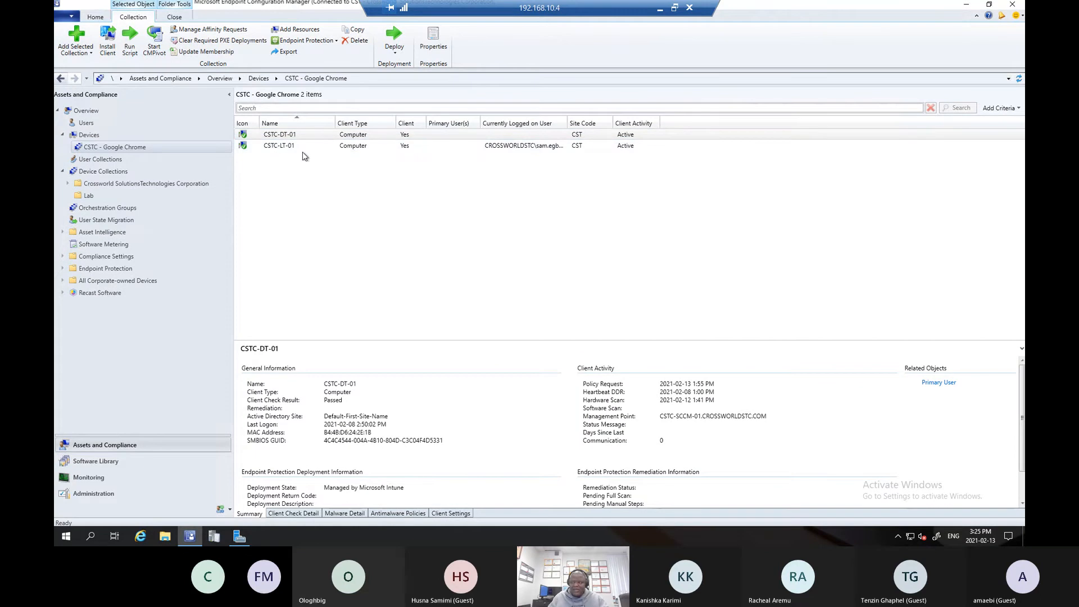
{"action": "double_click", "coordinate": [567, 124]}
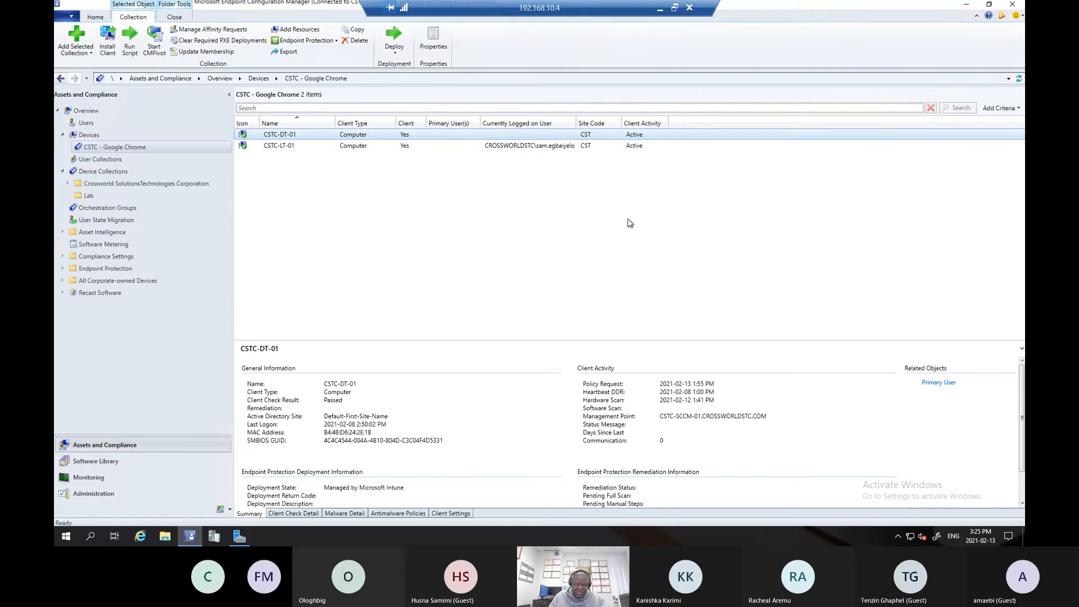
- Close the CSTC - Google Chrome members view and return to the Lab folder under Device Collections
{"action": "right_click", "coordinate": [123, 149]}
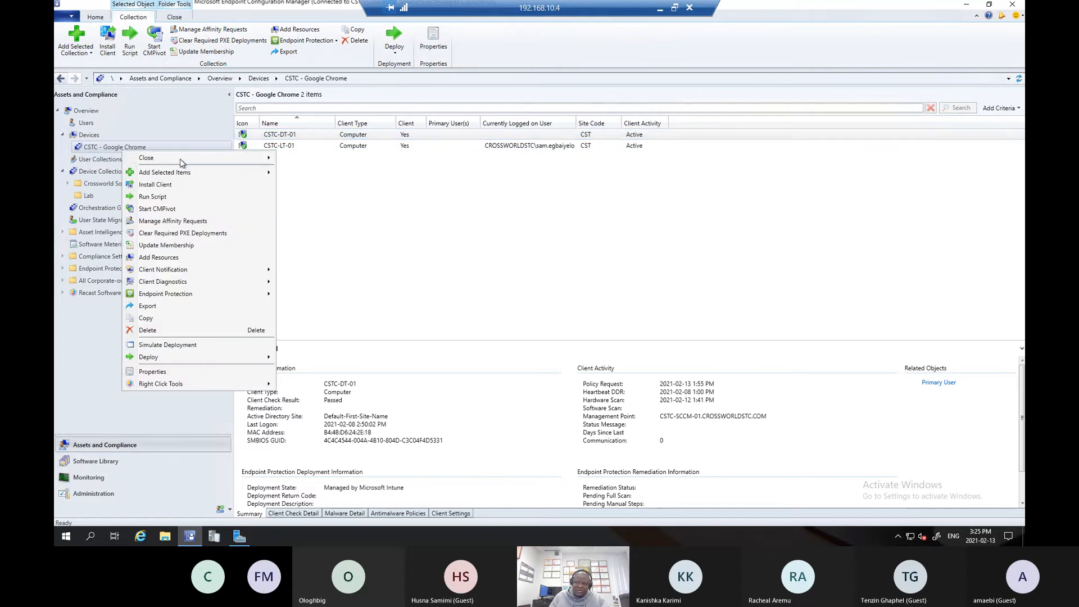
{"action": "mouse_move", "coordinate": [180, 158]}
{"action": "left_click", "coordinate": [306, 157]}
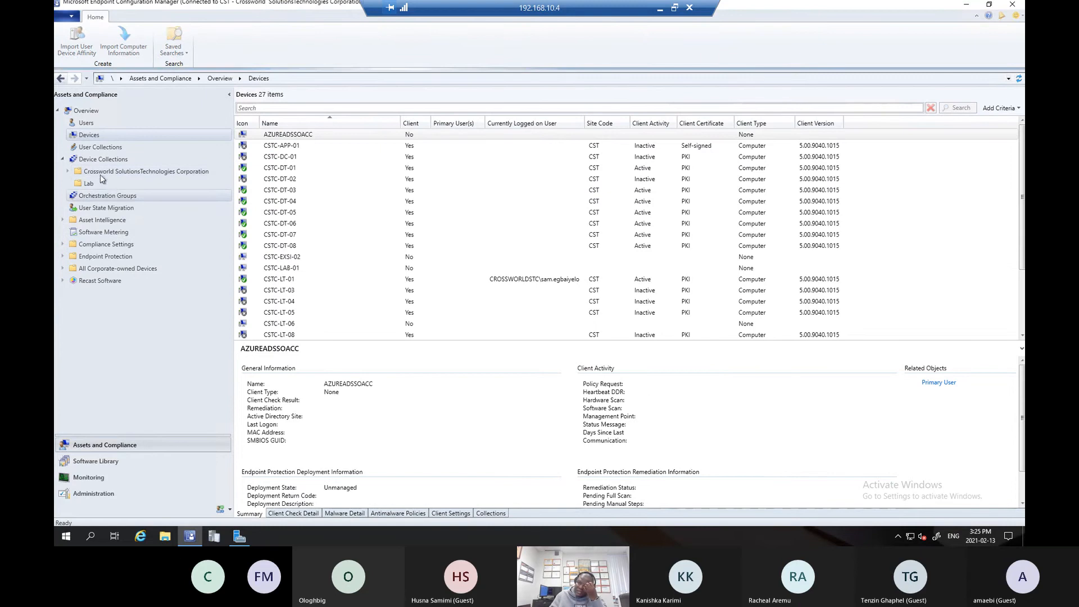
{"action": "left_click", "coordinate": [97, 186]}
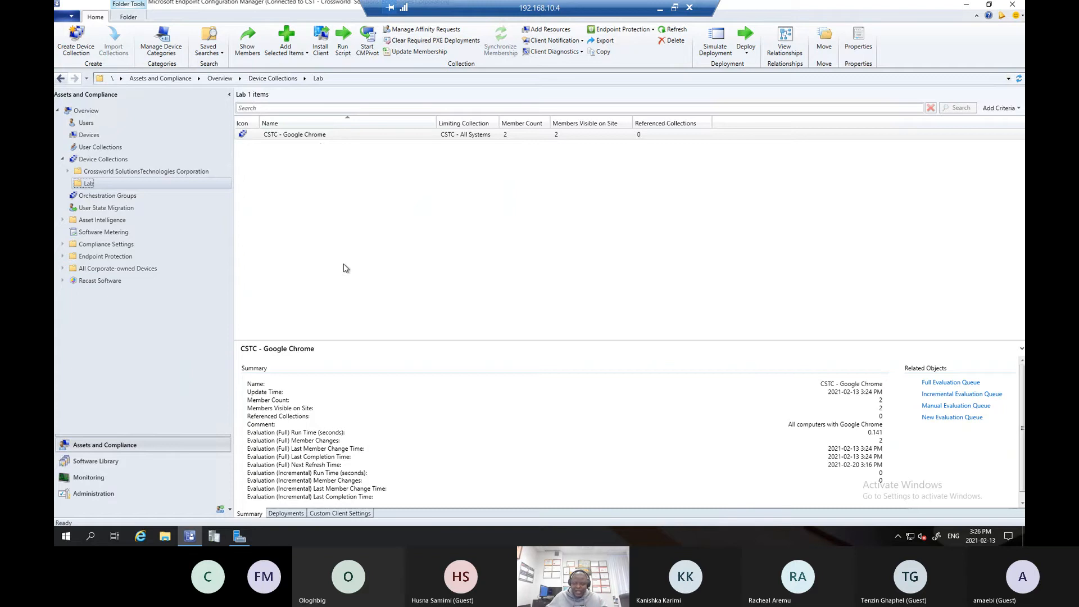
- Start a new device collection in the Lab folder and name it CSTC - Training Room Workstation
{"action": "right_click", "coordinate": [287, 163]}
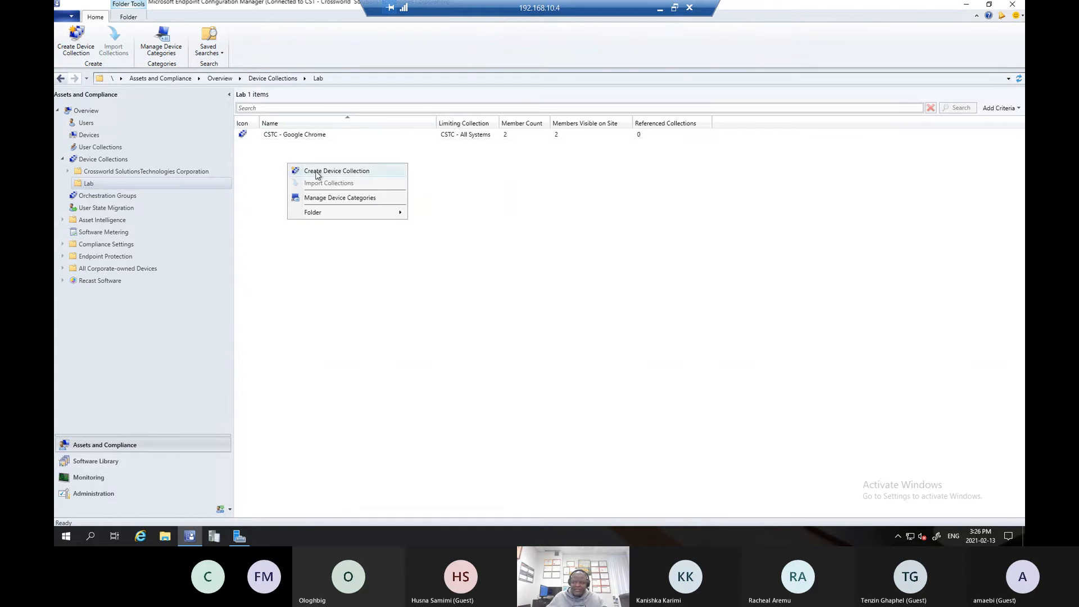
{"action": "left_click", "coordinate": [318, 172]}
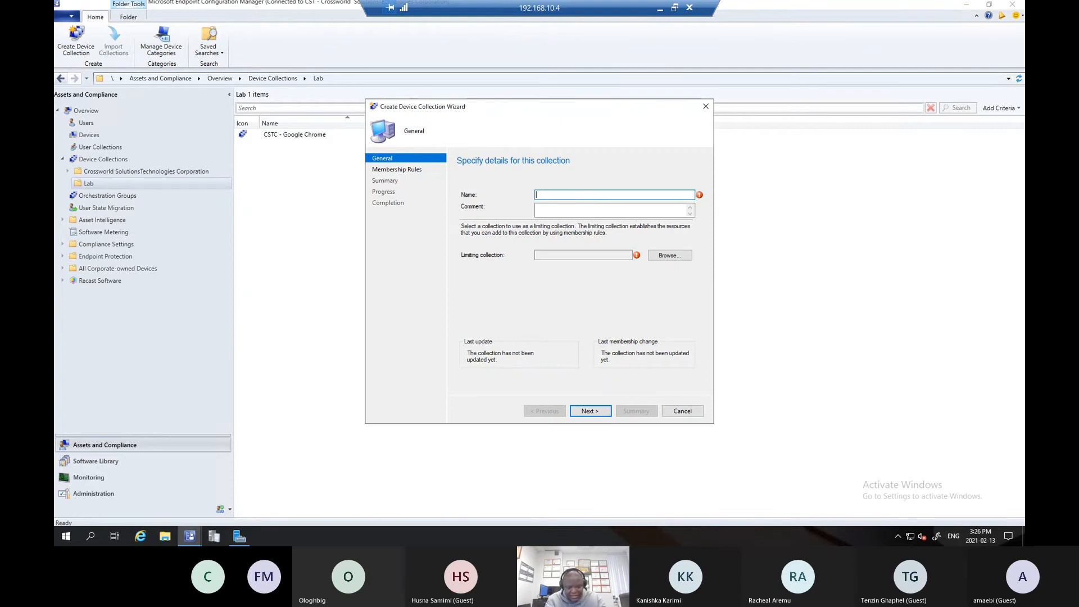
{"action": "type", "text": "CSTC -"}
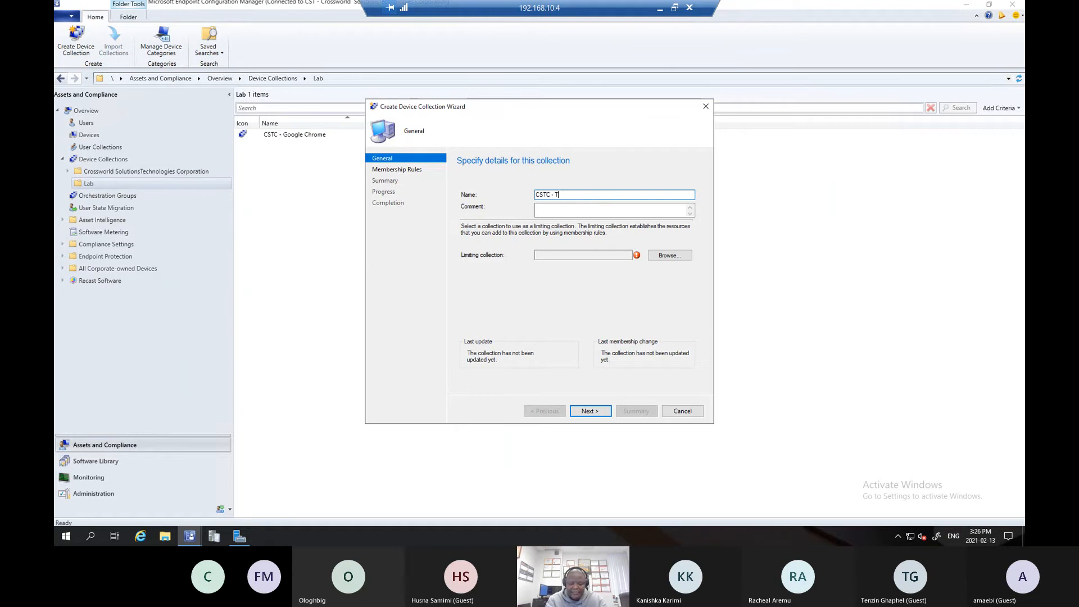
{"action": "type", "text": " TRAIN"}
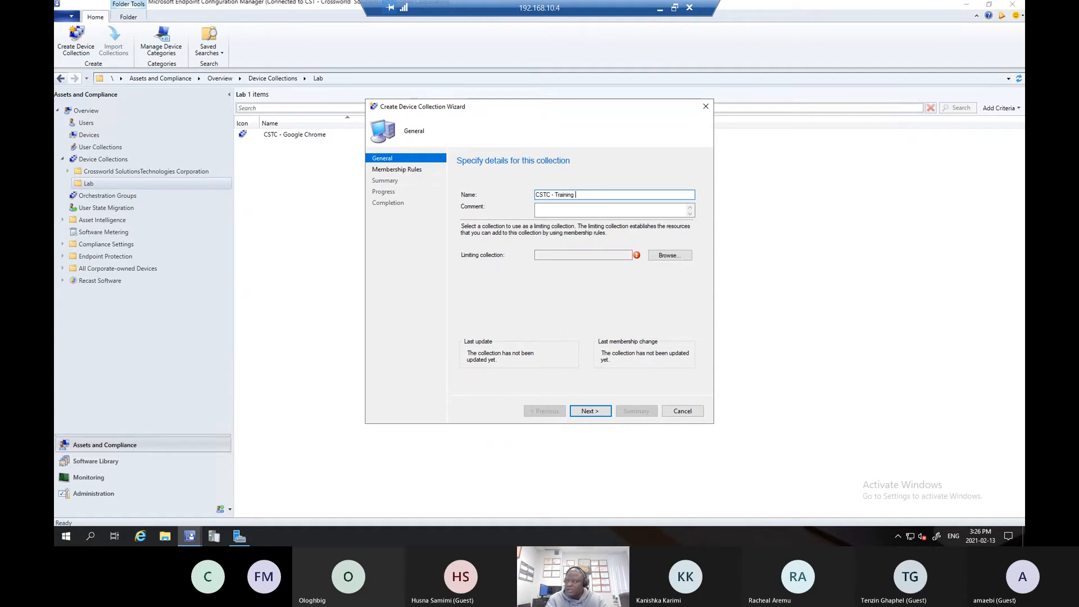
{"action": "type", "text": "ing Ro"}
{"action": "type", "text": "om Workstation"}
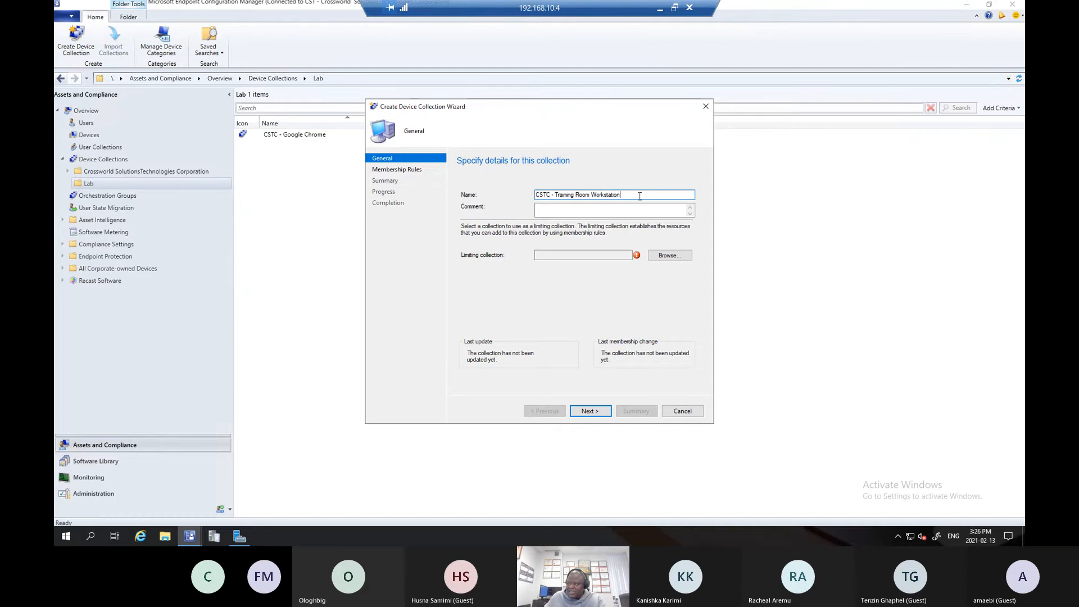
- Enter the comment All Training Room Workstation, reusing the wording from the collection name
{"action": "left_click_drag", "start_coordinate": [621, 194], "coordinate": [551, 191]}
{"action": "key", "text": "ctrl+c"}
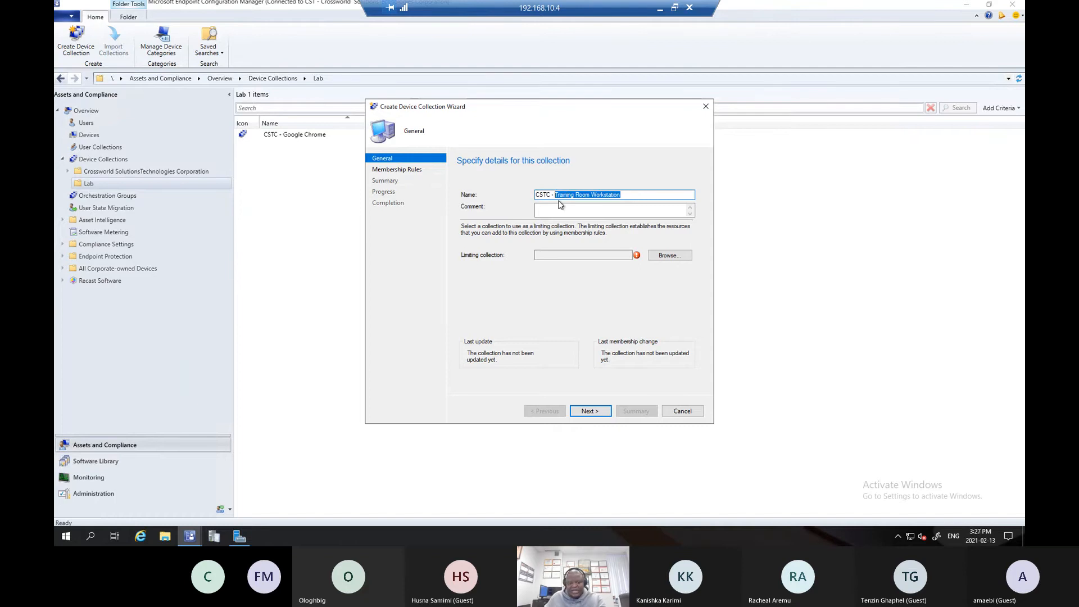
{"action": "left_click", "coordinate": [590, 207]}
{"action": "type", "text": "All"}
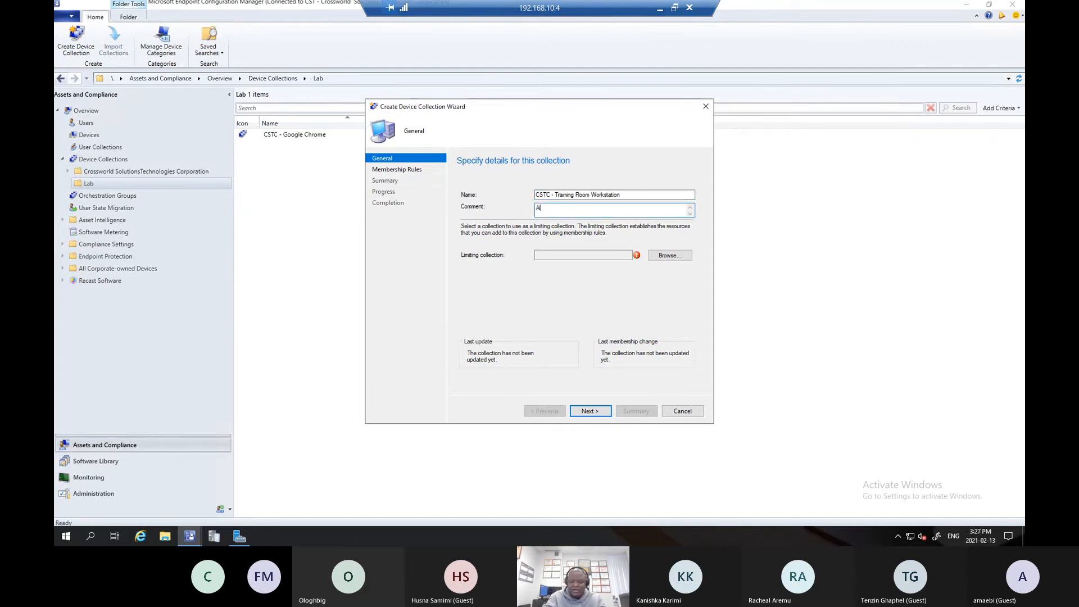
{"action": "key", "text": "ctrl+v"}
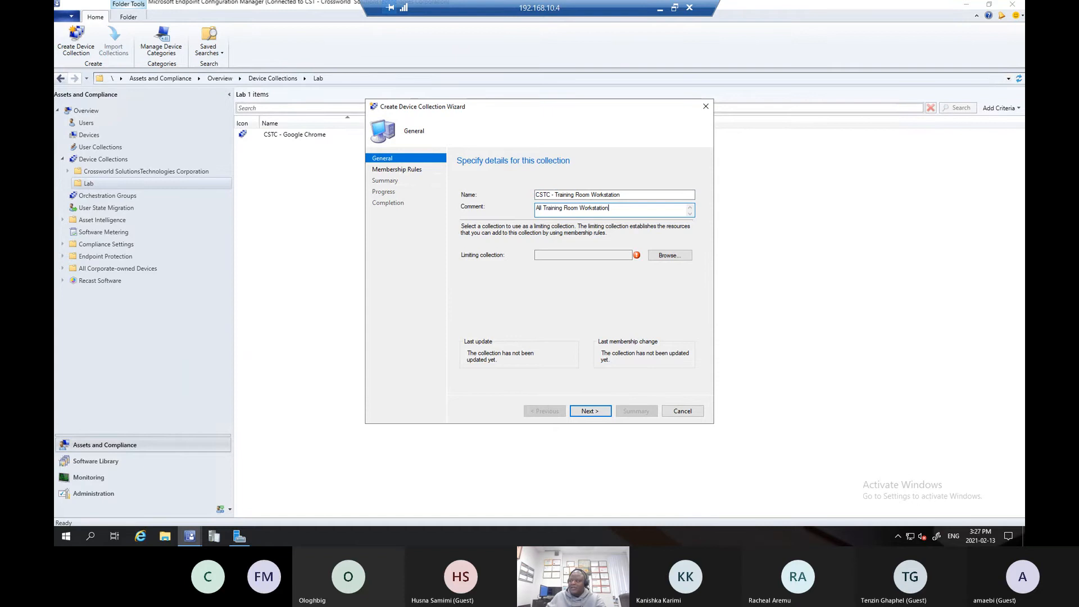
- Set the limiting collection to CSTC - All Systems and proceed to the membership rules
{"action": "left_click", "coordinate": [663, 258]}
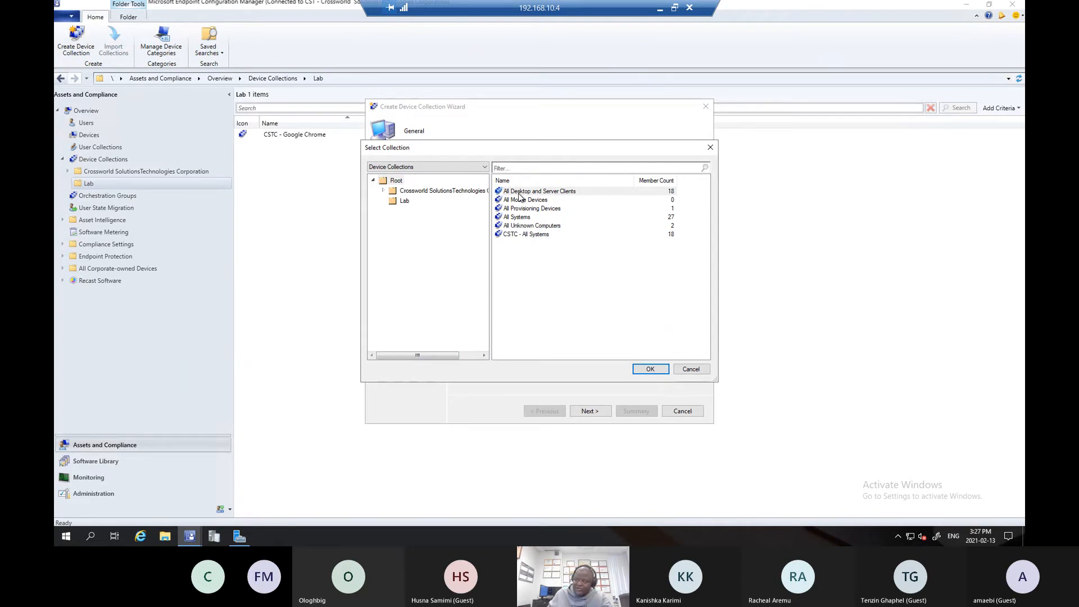
{"action": "double_click", "coordinate": [523, 235]}
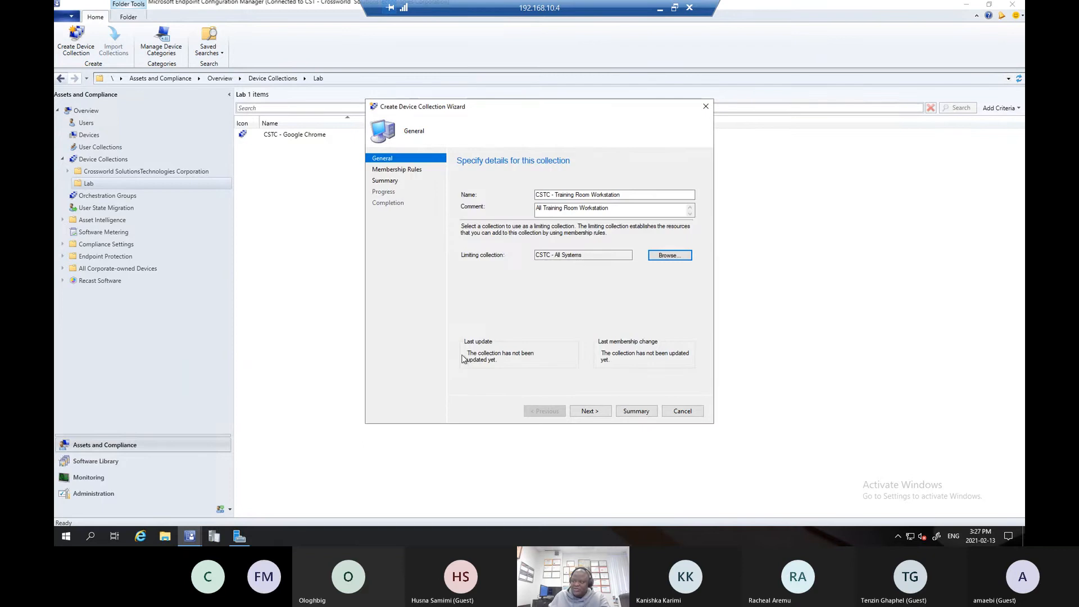
{"action": "left_click", "coordinate": [586, 411]}
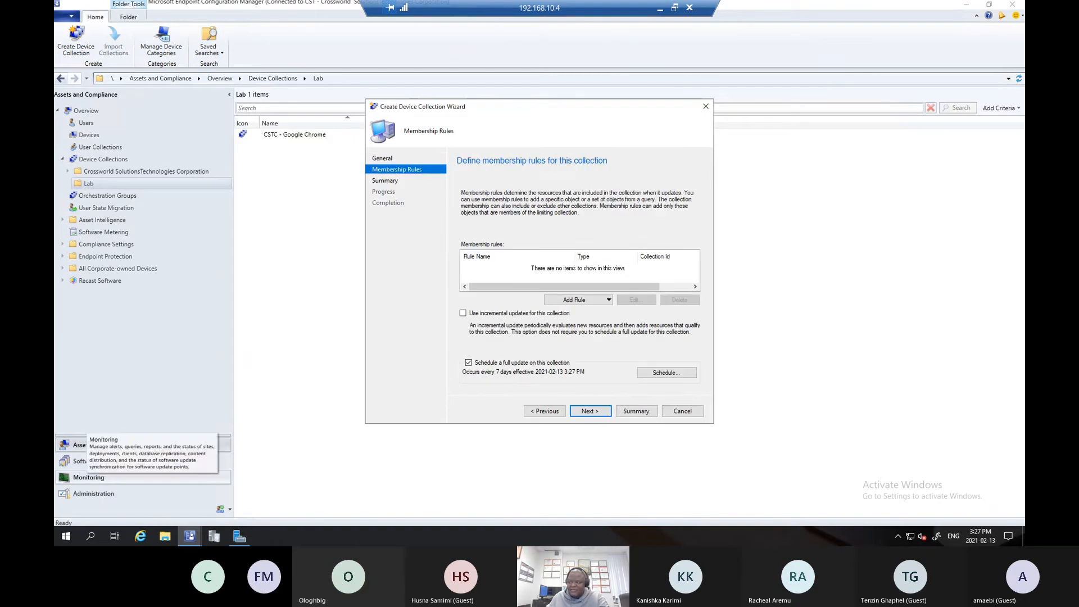
- Add a query rule named Training_Room_Workstation and open its query statement for editing
{"action": "left_click", "coordinate": [569, 300]}
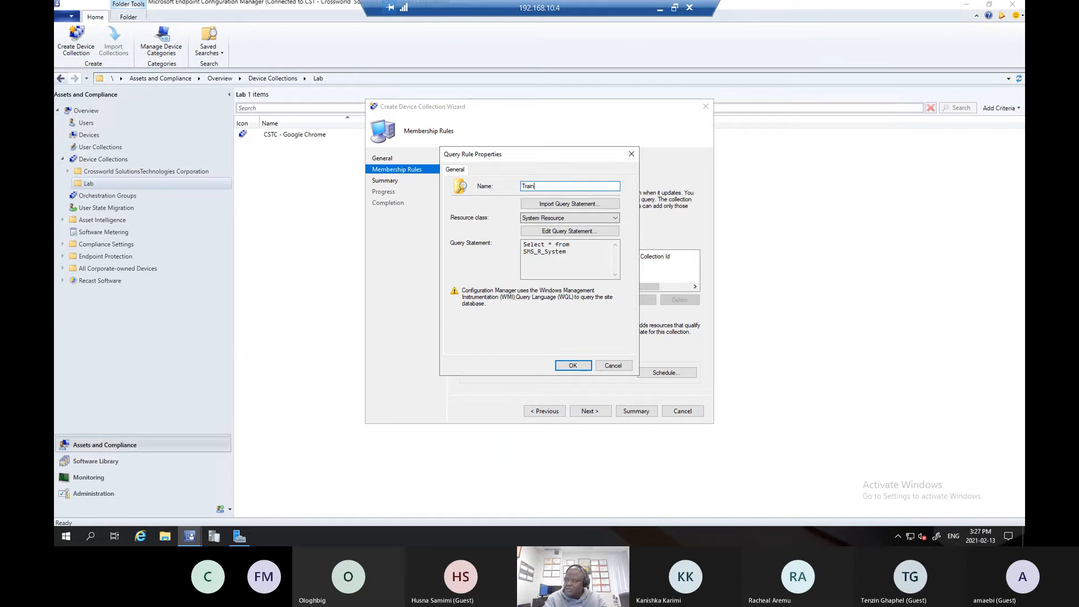
{"action": "type", "text": "g_Room_Work"}
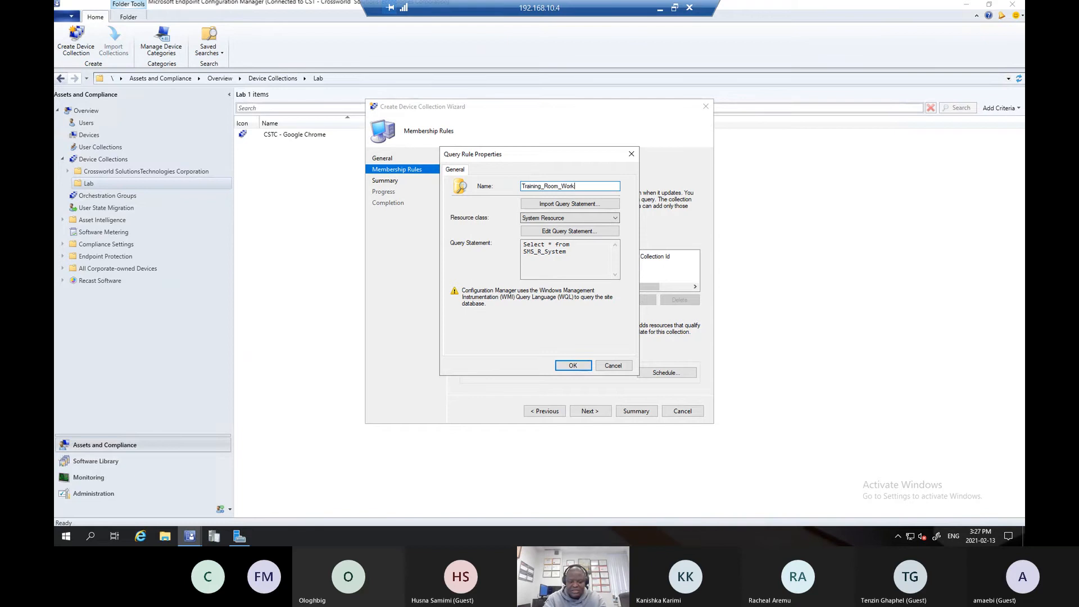
{"action": "type", "text": "station"}
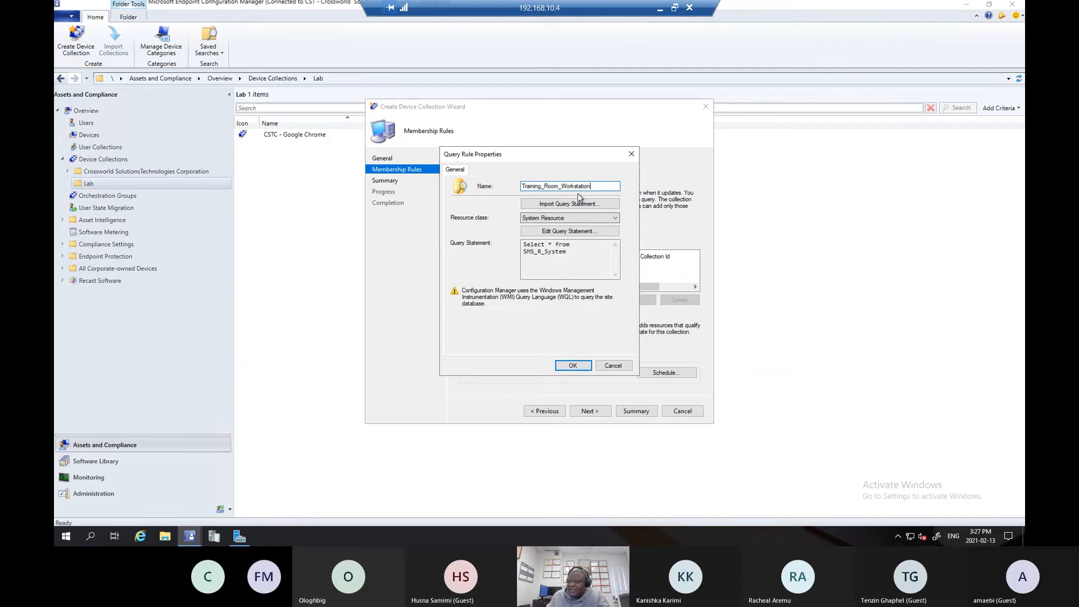
{"action": "left_click", "coordinate": [554, 235]}
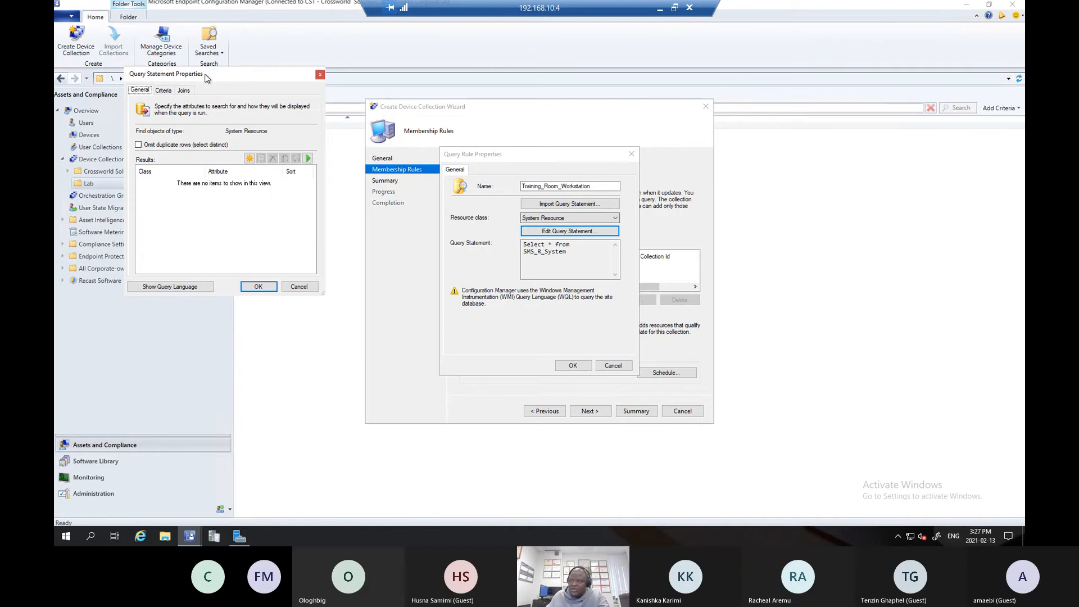
- Examine the query statement in its WQL language view and return to the design view
{"action": "left_click_drag", "start_coordinate": [205, 75], "coordinate": [338, 181]}
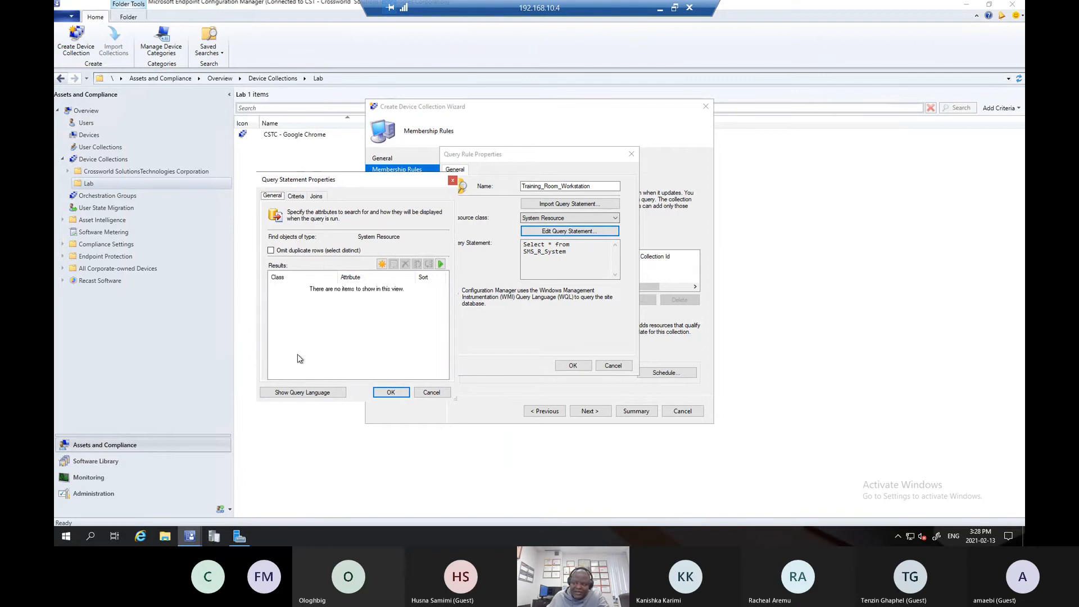
{"action": "left_click", "coordinate": [296, 393]}
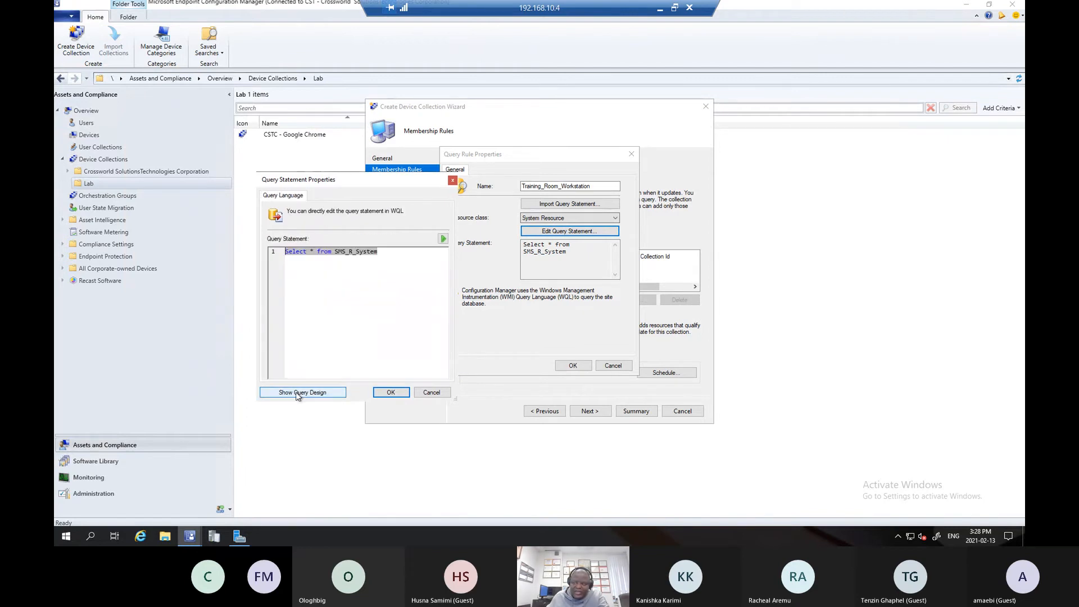
{"action": "left_click", "coordinate": [326, 392]}
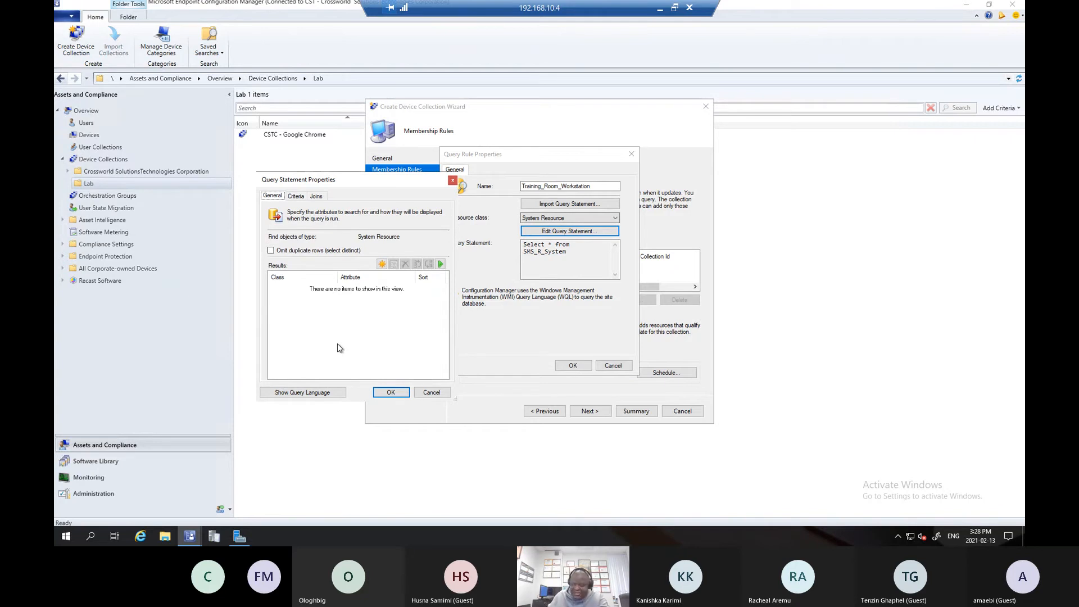
- Add a new criterion to the query statement, keeping Simple value as the criterion type
{"action": "left_click", "coordinate": [295, 196]}
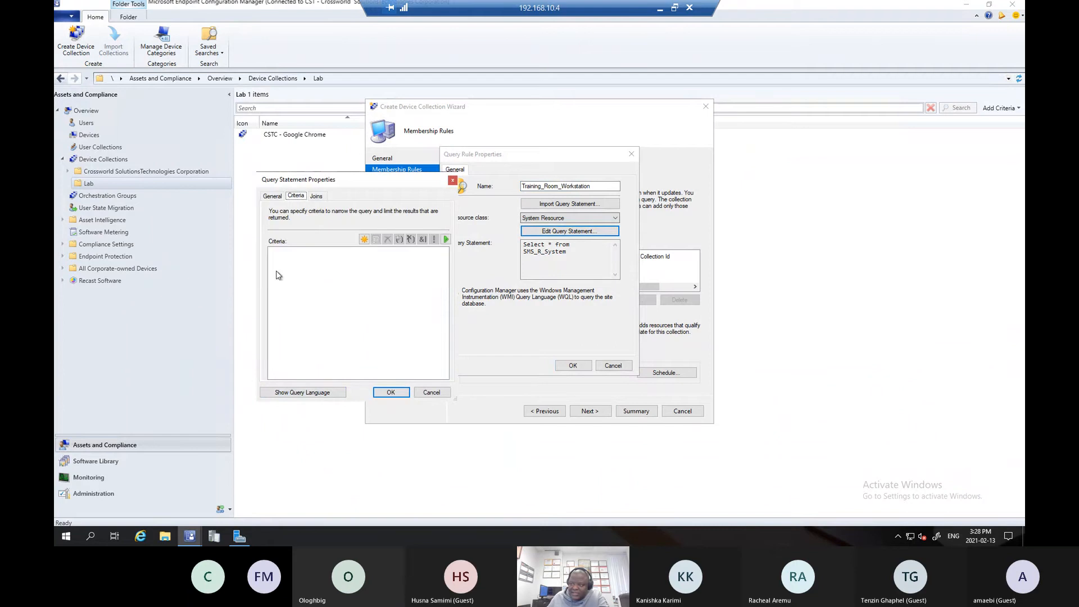
{"action": "left_click", "coordinate": [365, 240]}
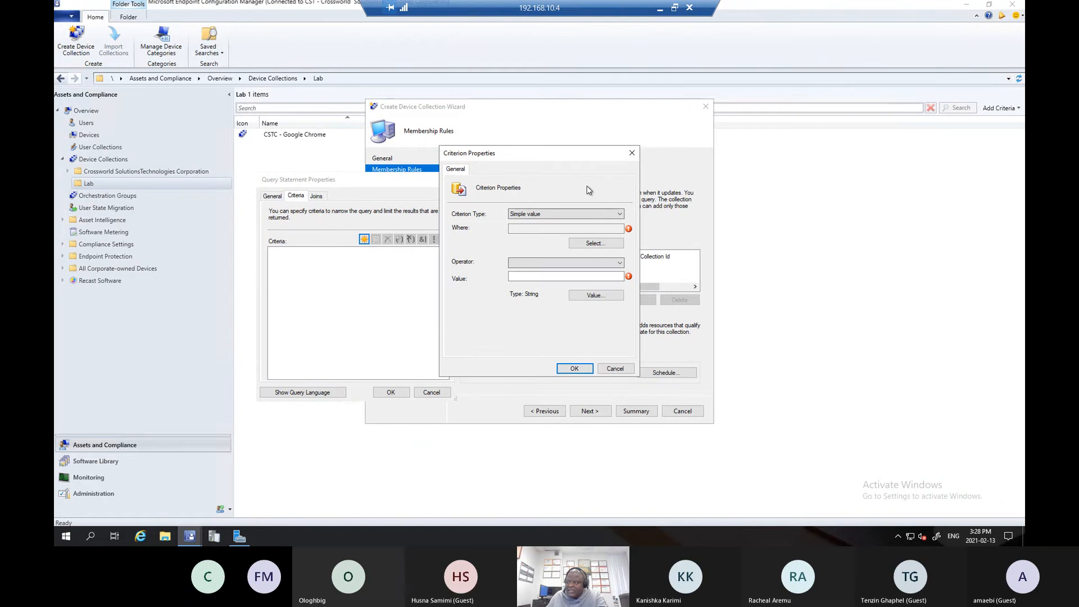
{"action": "left_click", "coordinate": [528, 214]}
{"action": "left_click", "coordinate": [555, 217]}
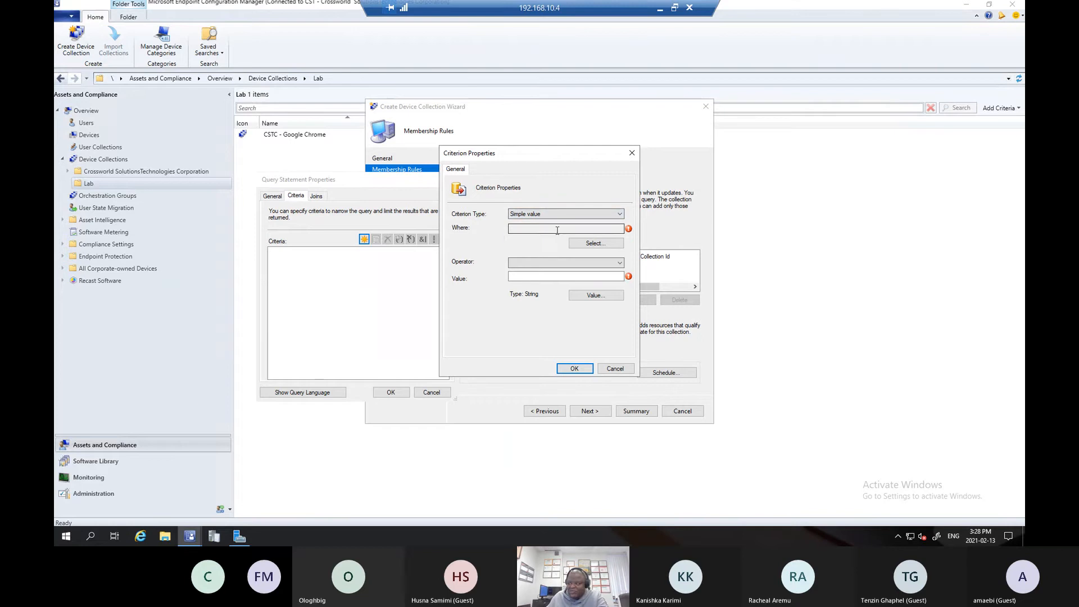
- Start selecting the criterion's attribute and set its attribute class to System Resource
{"action": "left_click", "coordinate": [596, 243]}
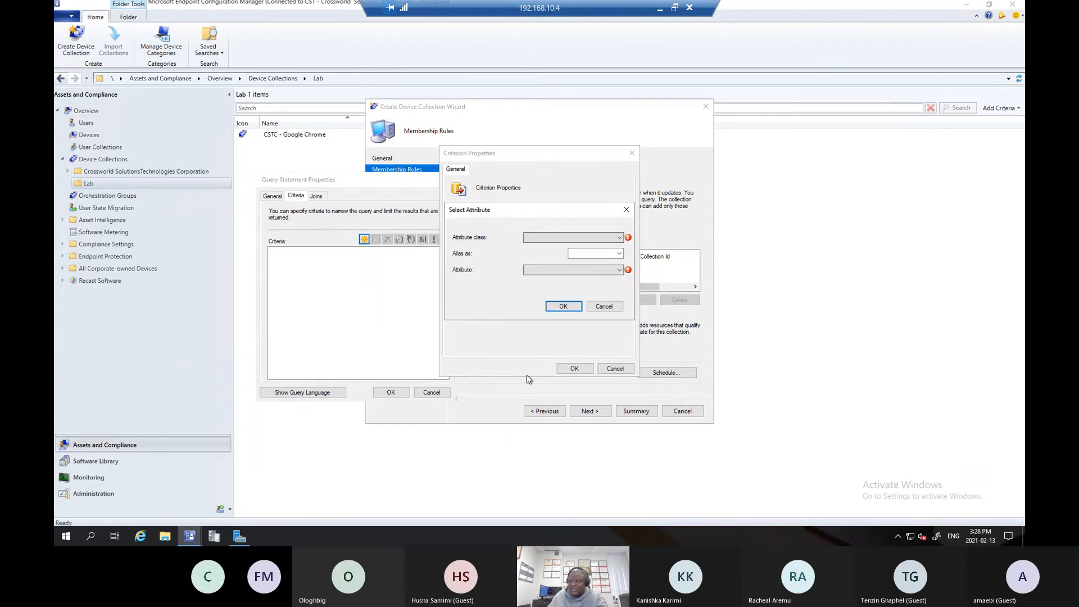
{"action": "left_click_drag", "start_coordinate": [545, 218], "coordinate": [308, 216]}
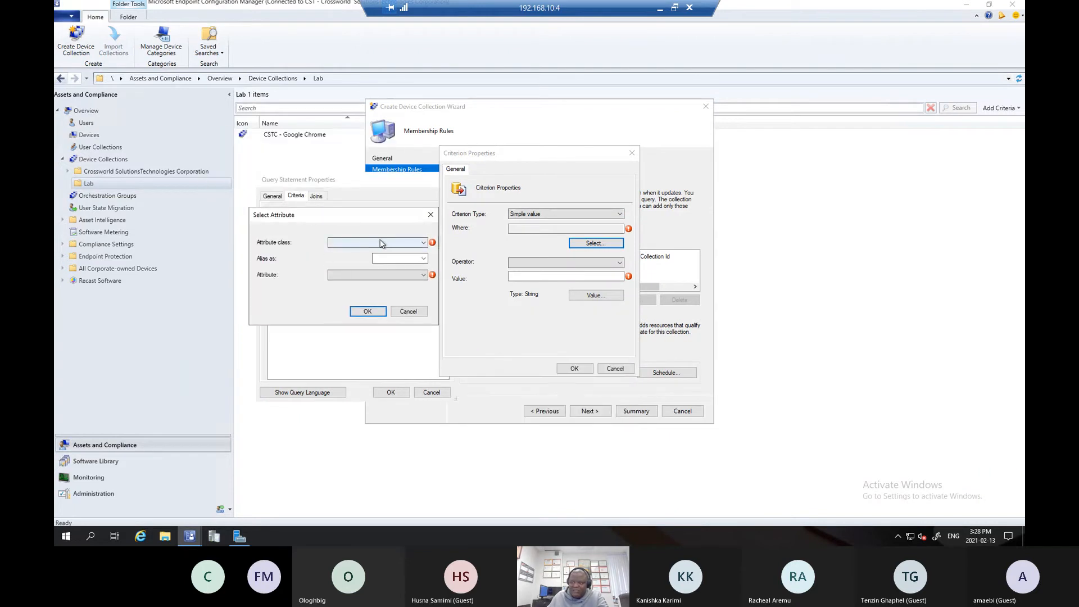
{"action": "left_click", "coordinate": [388, 243]}
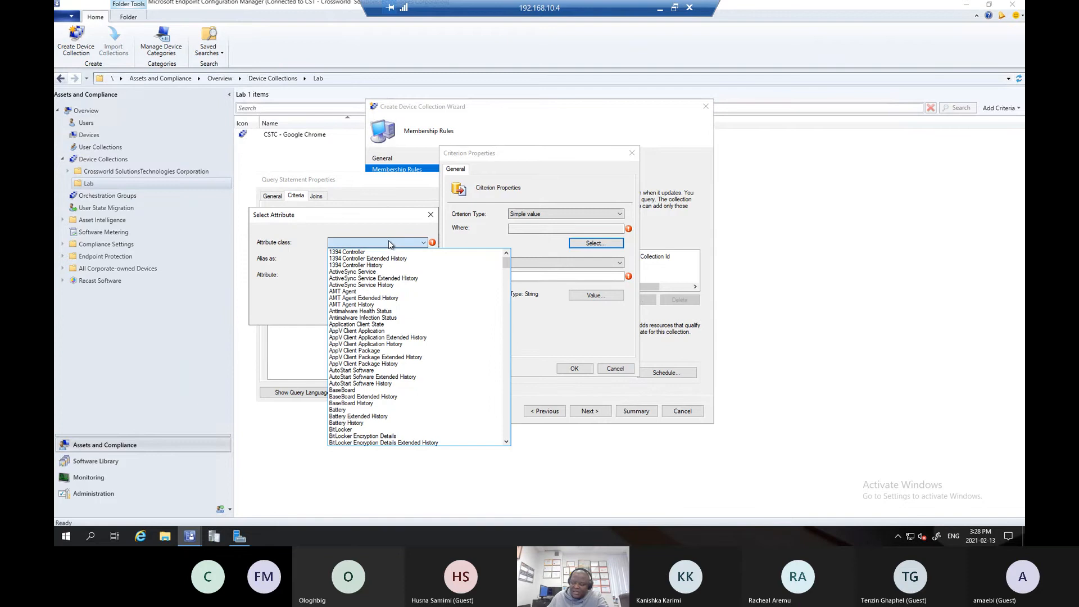
{"action": "scroll", "coordinate": [414, 333], "scroll_direction": "down", "scroll_amount": 20}
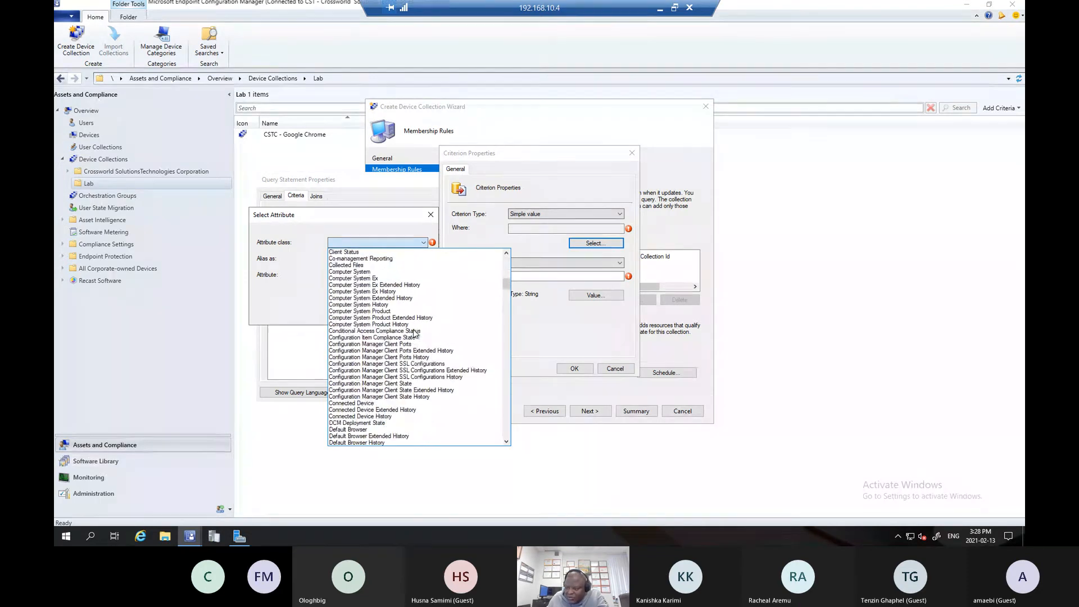
{"action": "scroll", "coordinate": [414, 333], "scroll_direction": "down", "scroll_amount": 20}
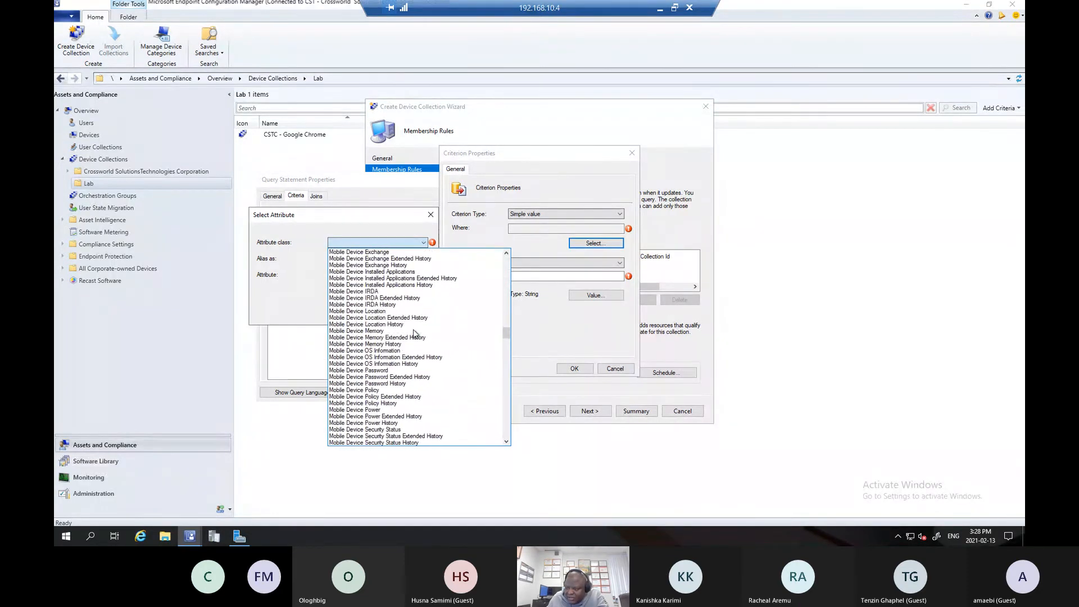
{"action": "scroll", "coordinate": [416, 333], "scroll_direction": "down", "scroll_amount": 12}
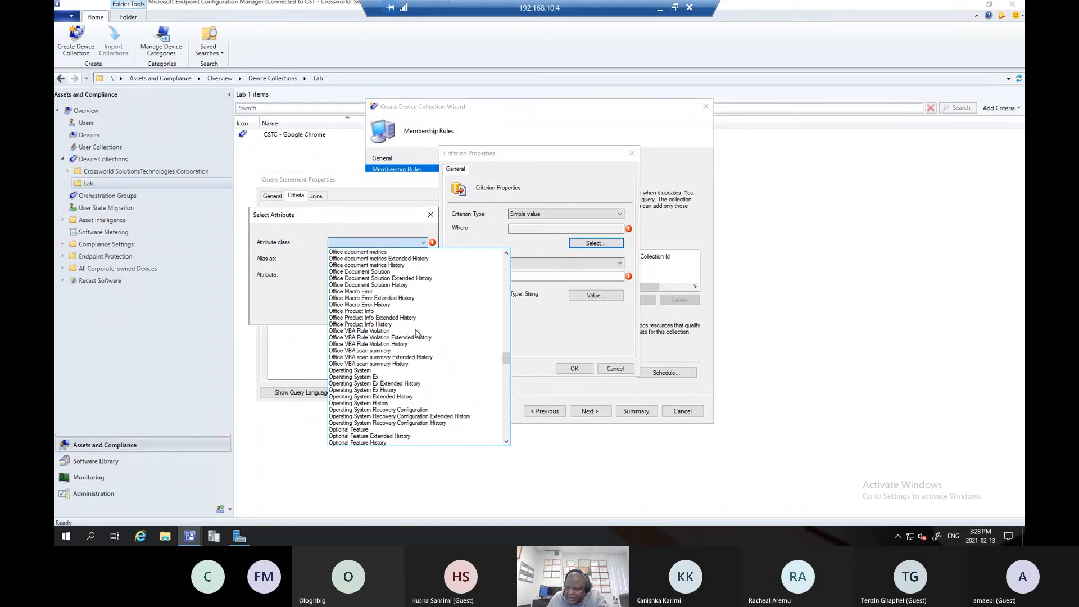
{"action": "scroll", "coordinate": [416, 333], "scroll_direction": "down", "scroll_amount": 2}
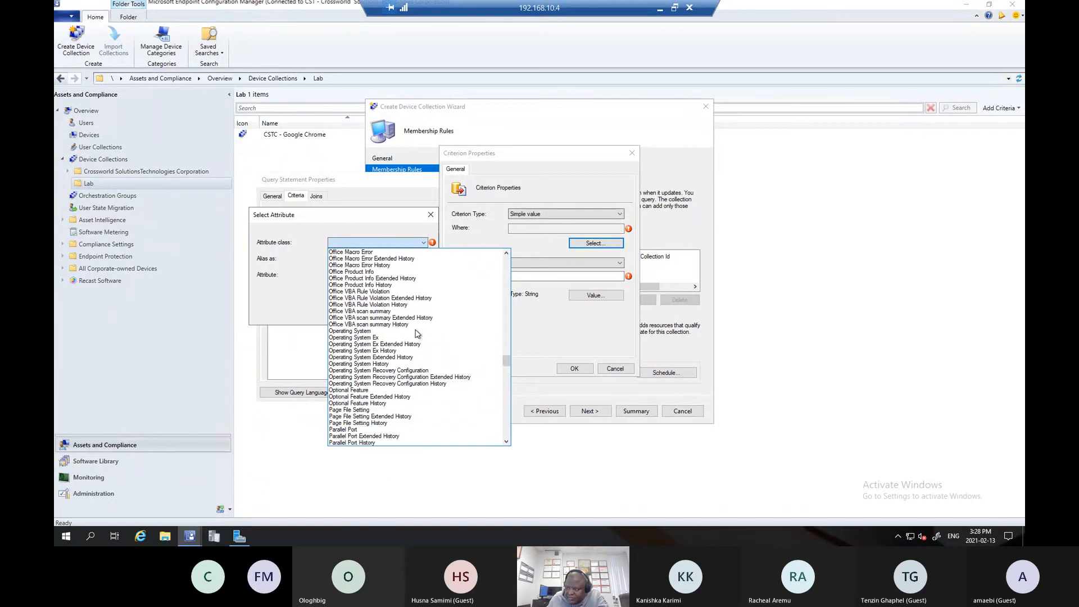
{"action": "scroll", "coordinate": [416, 333], "scroll_direction": "down", "scroll_amount": 1}
{"action": "scroll", "coordinate": [369, 372], "scroll_direction": "down", "scroll_amount": 6}
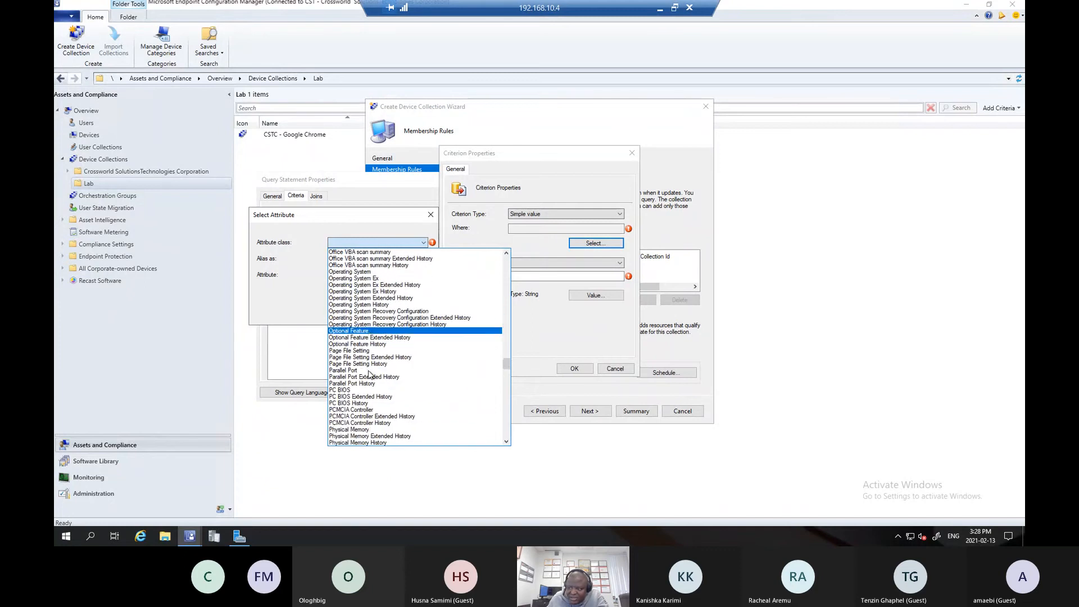
{"action": "scroll", "coordinate": [369, 373], "scroll_direction": "down", "scroll_amount": 14}
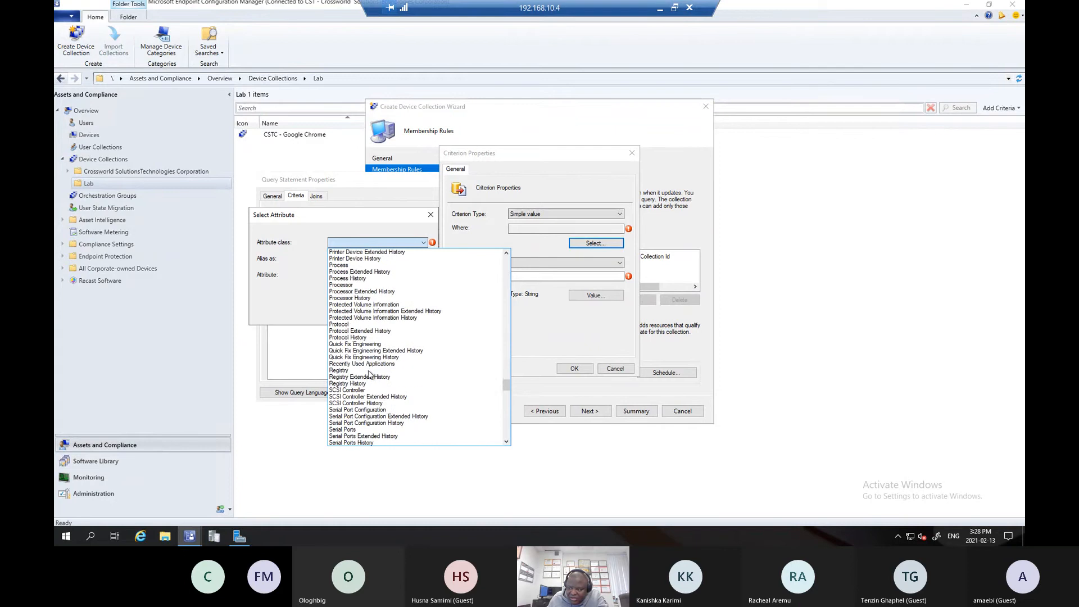
{"action": "scroll", "coordinate": [369, 375], "scroll_direction": "down", "scroll_amount": 1}
{"action": "scroll", "coordinate": [363, 419], "scroll_direction": "down", "scroll_amount": 7}
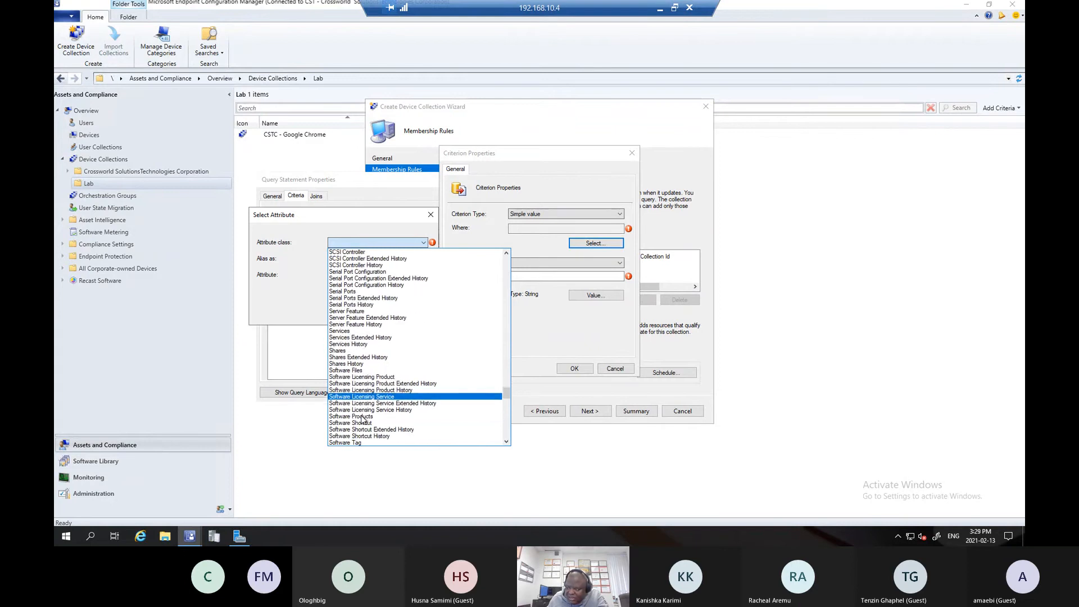
{"action": "scroll", "coordinate": [363, 419], "scroll_direction": "down", "scroll_amount": 3}
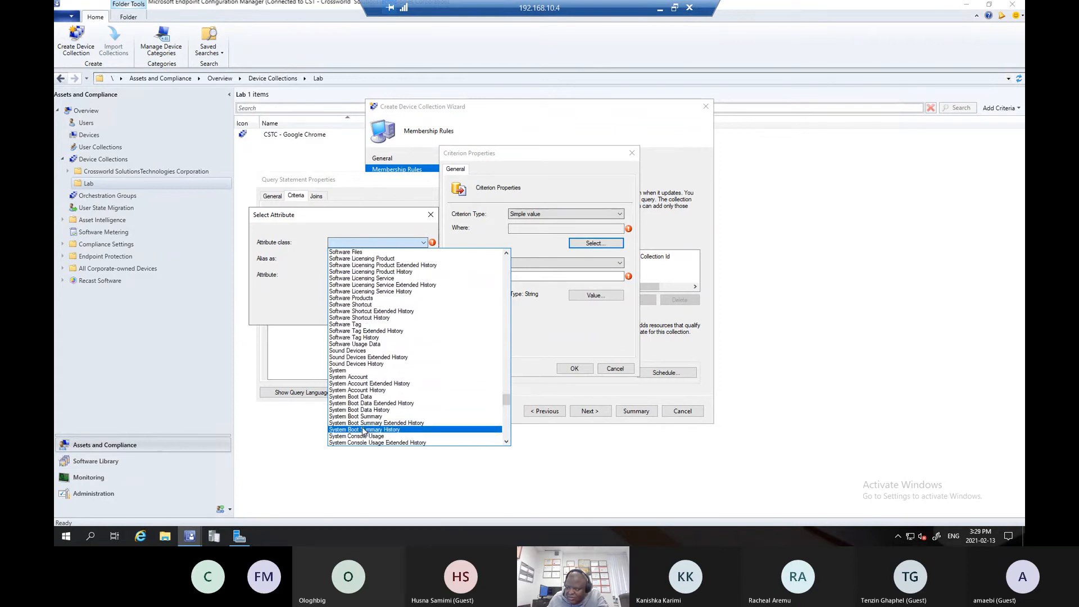
{"action": "scroll", "coordinate": [405, 404], "scroll_direction": "down", "scroll_amount": 6}
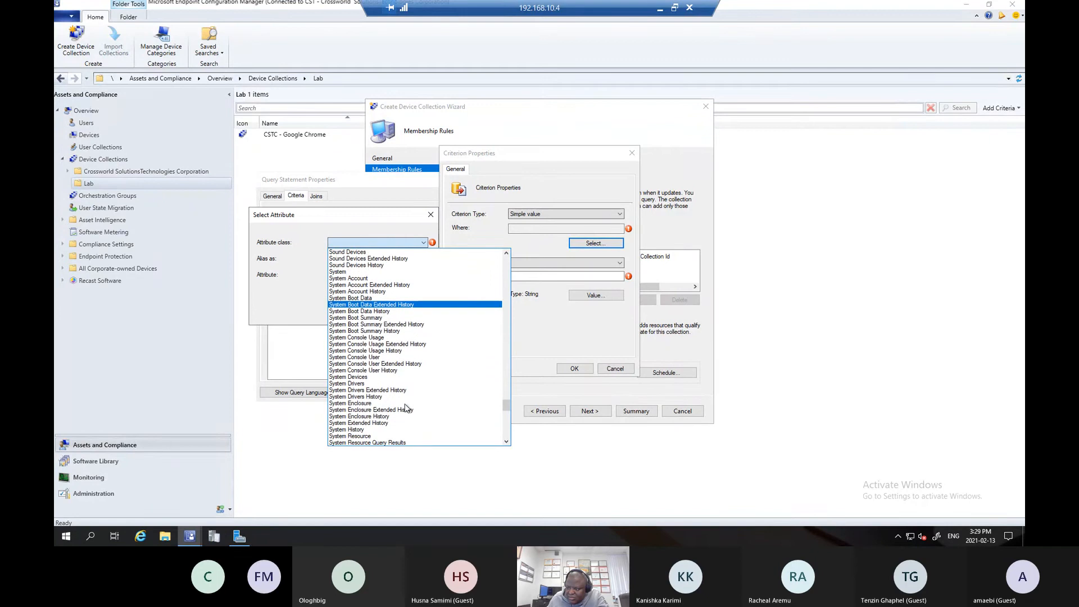
{"action": "scroll", "coordinate": [407, 409], "scroll_direction": "down", "scroll_amount": 1}
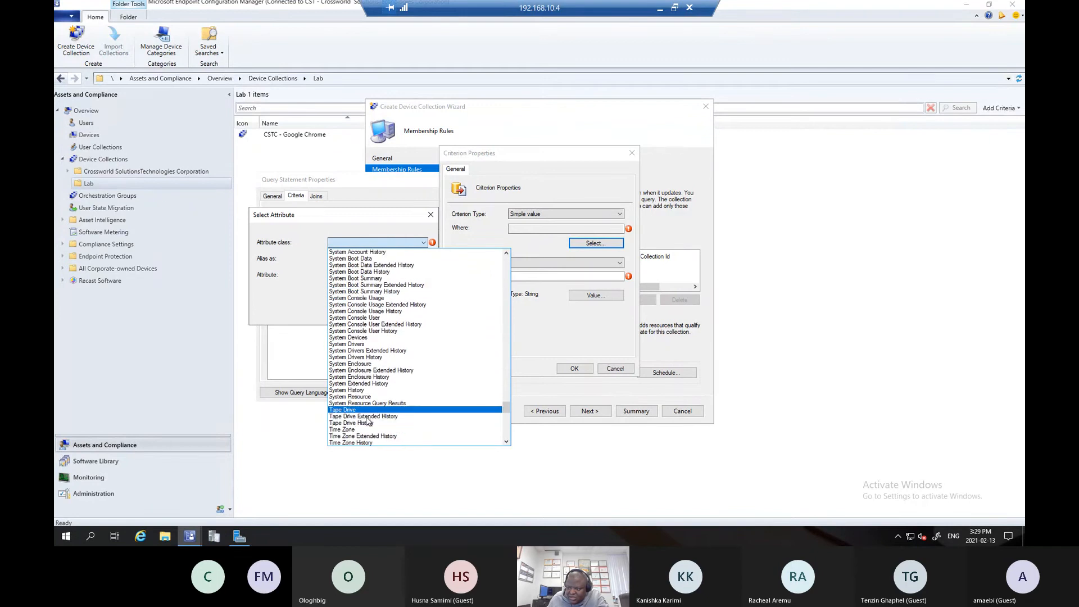
{"action": "left_click", "coordinate": [343, 397]}
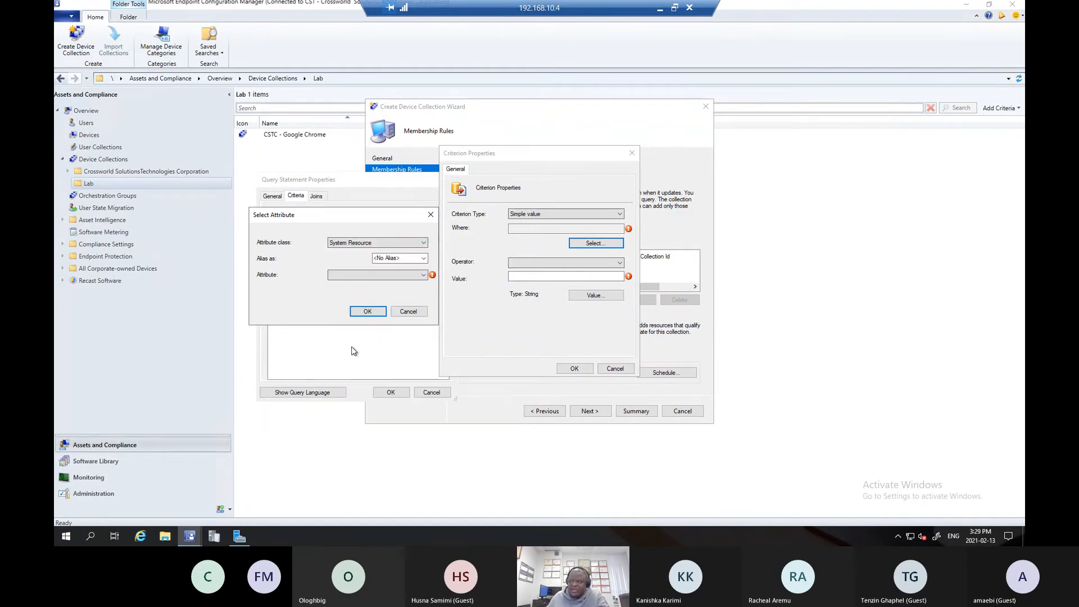
- Choose System OU Name as the criterion's attribute and accept the attribute selection
{"action": "left_click", "coordinate": [376, 275]}
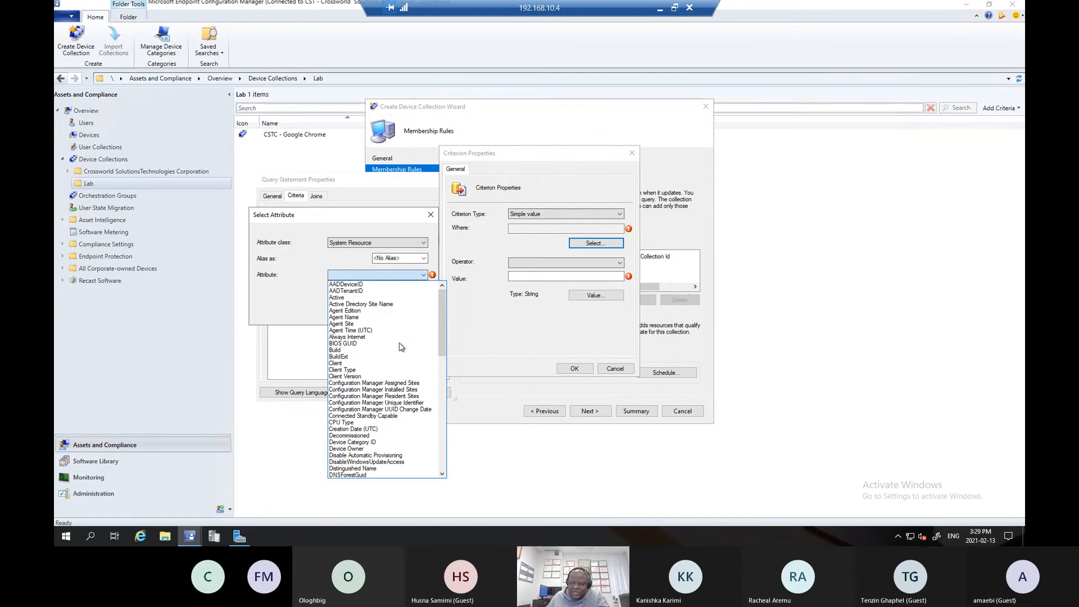
{"action": "left_click_drag", "start_coordinate": [442, 317], "coordinate": [442, 421]}
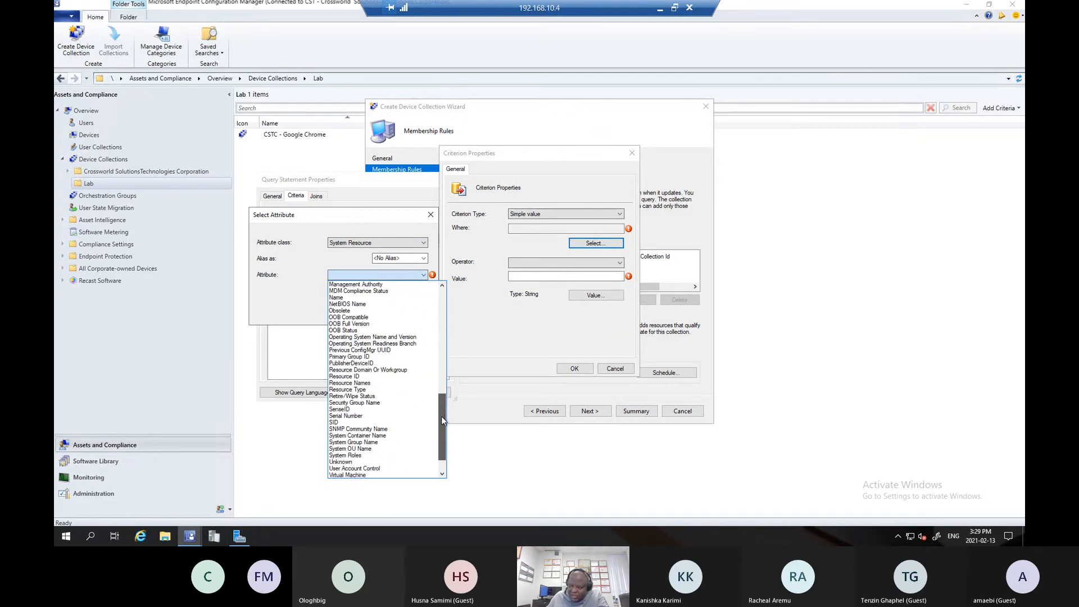
{"action": "left_click", "coordinate": [364, 450]}
{"action": "left_click", "coordinate": [371, 312]}
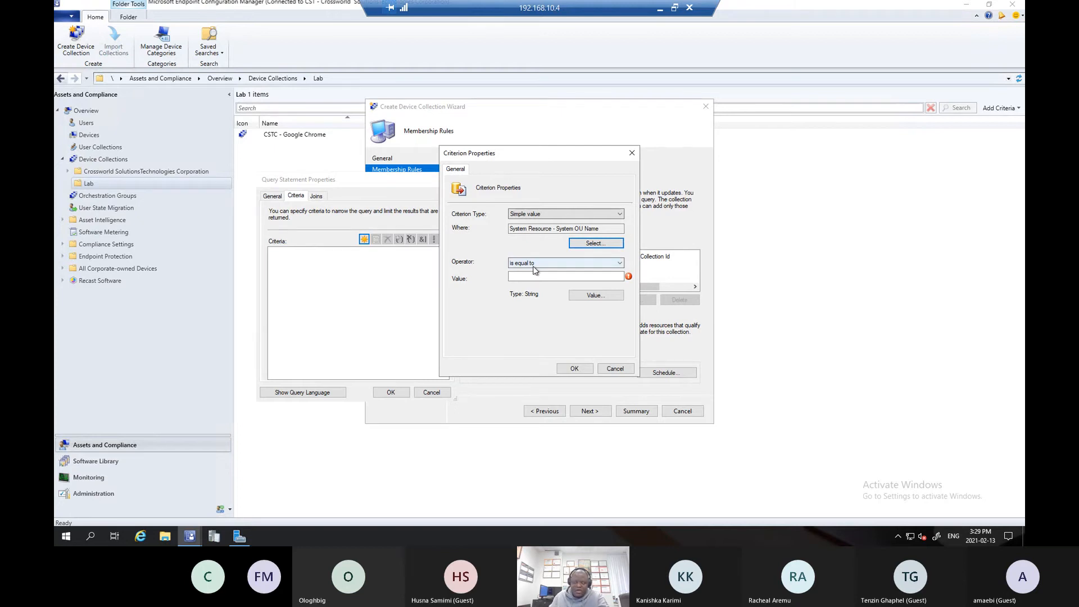
- Complete the criterion with the operator is equal to and the CROSSWORLD SOLUTIONSTECHNOLOGIES CORPORATION/WORKSTATION/DESKTOPS/TRAINING ROOM OU as its value
{"action": "left_click", "coordinate": [535, 264]}
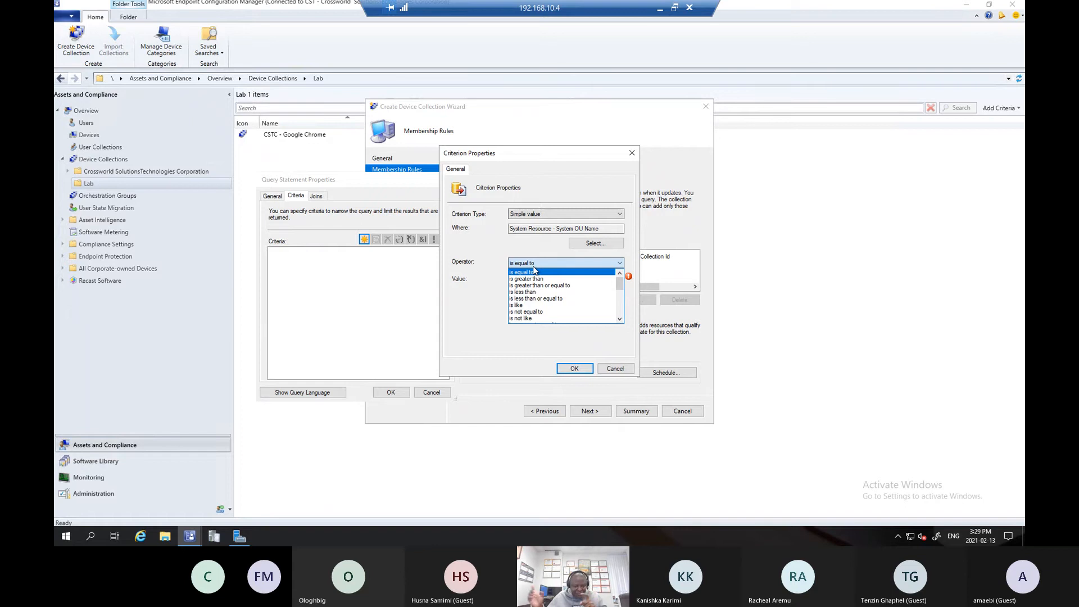
{"action": "left_click", "coordinate": [534, 272]}
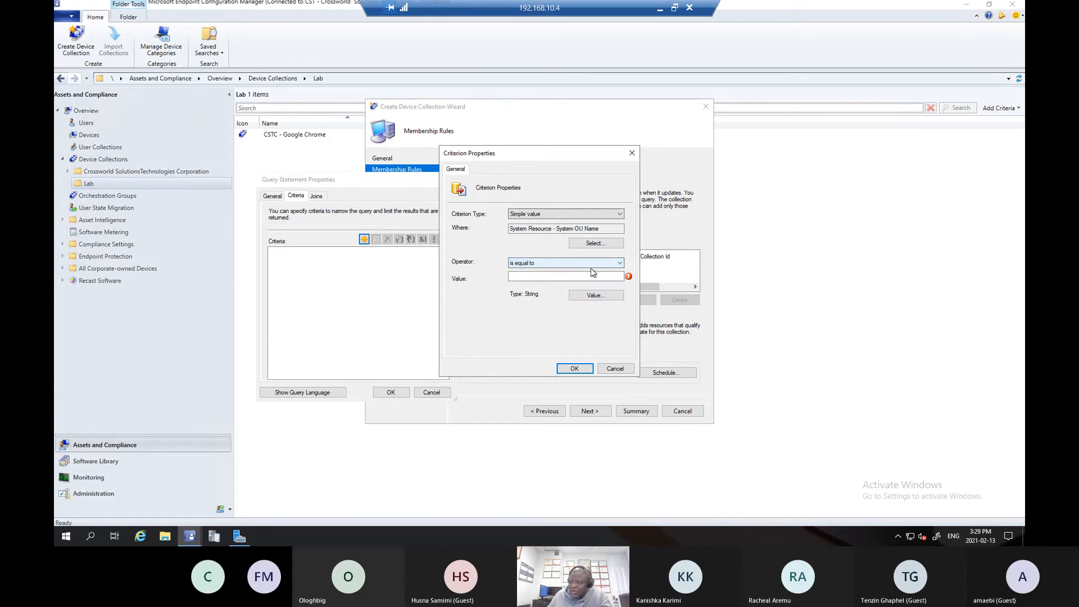
{"action": "left_click", "coordinate": [548, 276]}
{"action": "left_click", "coordinate": [537, 276]}
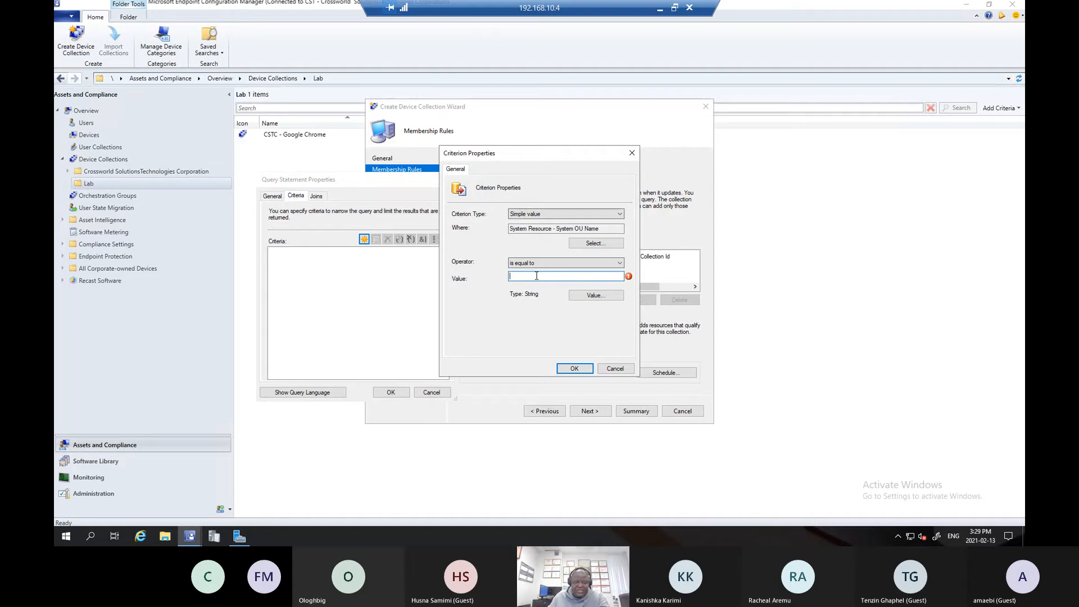
{"action": "left_click", "coordinate": [585, 295]}
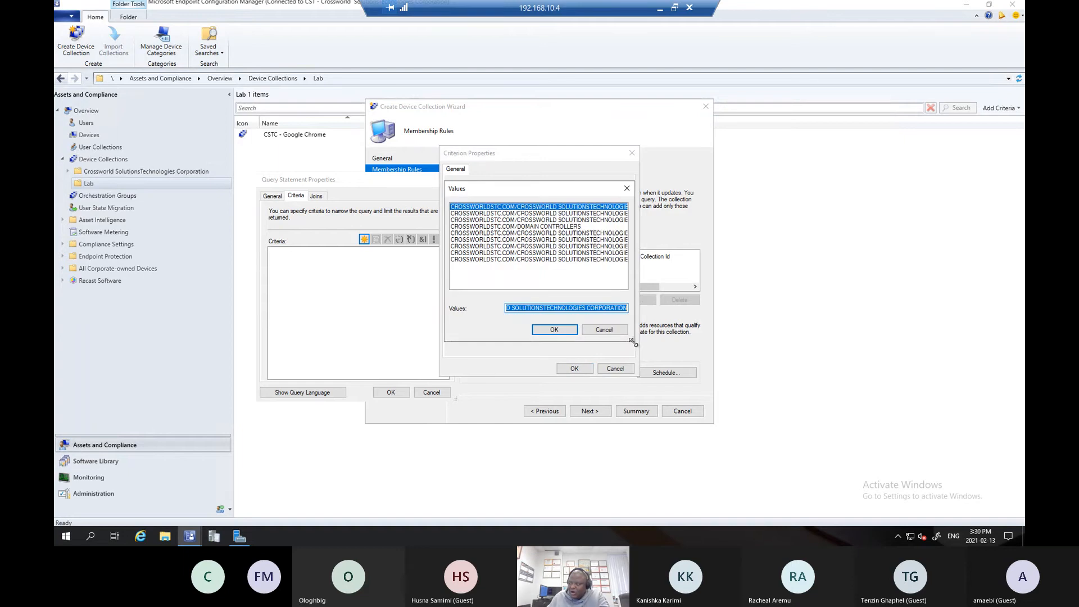
{"action": "left_click_drag", "start_coordinate": [633, 343], "coordinate": [935, 448]}
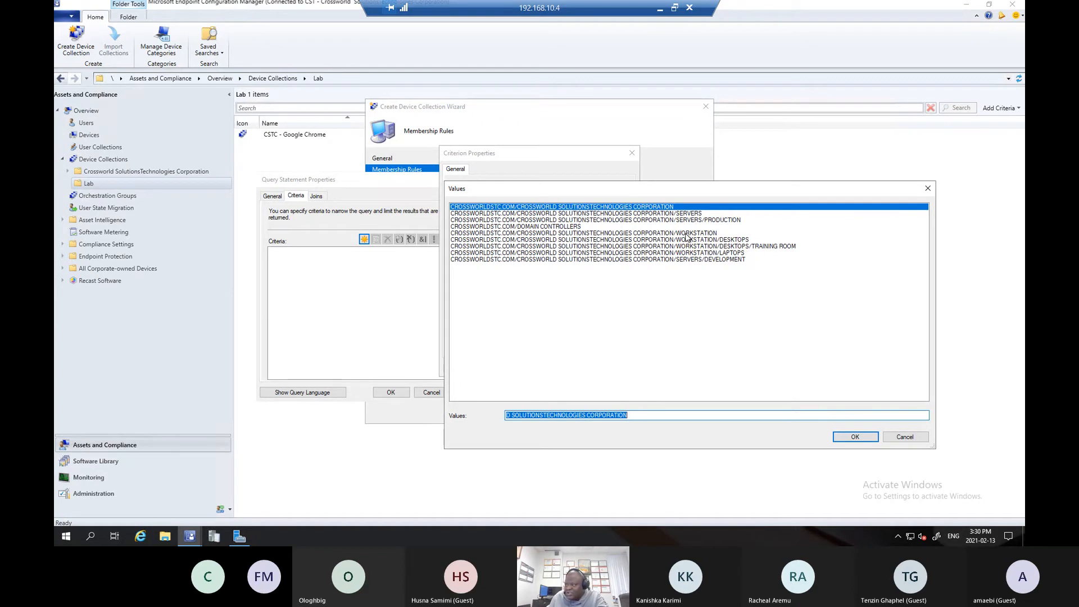
{"action": "left_click", "coordinate": [774, 249]}
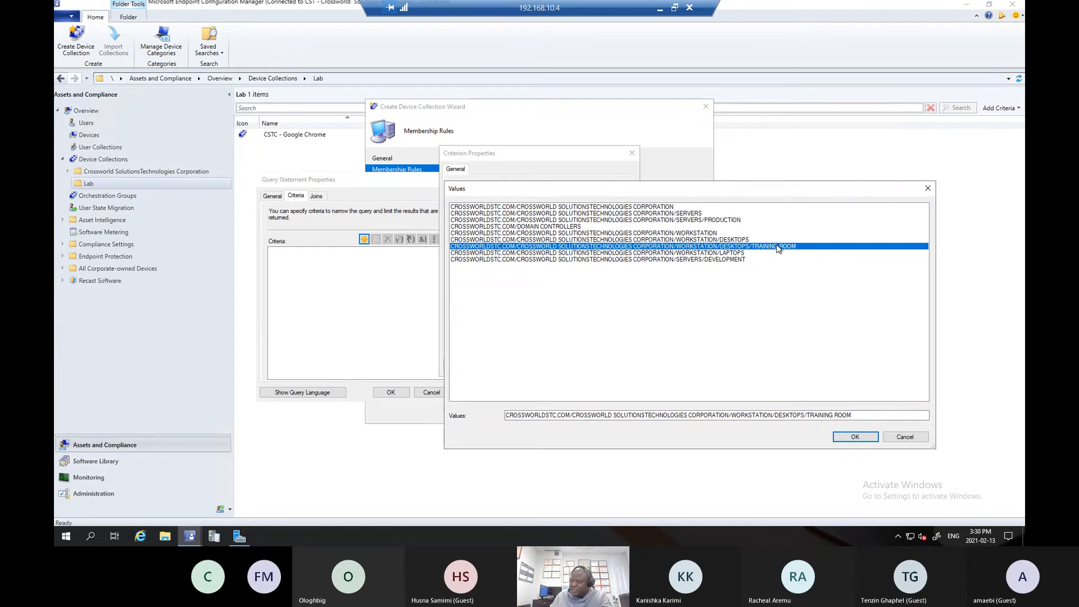
{"action": "left_click", "coordinate": [855, 437]}
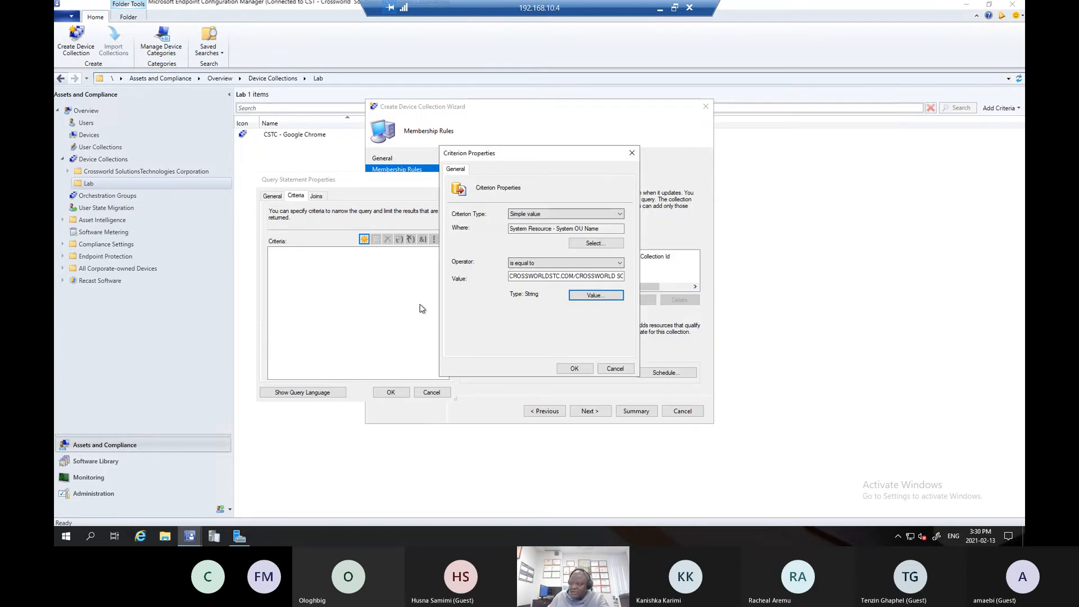
{"action": "left_click", "coordinate": [571, 368]}
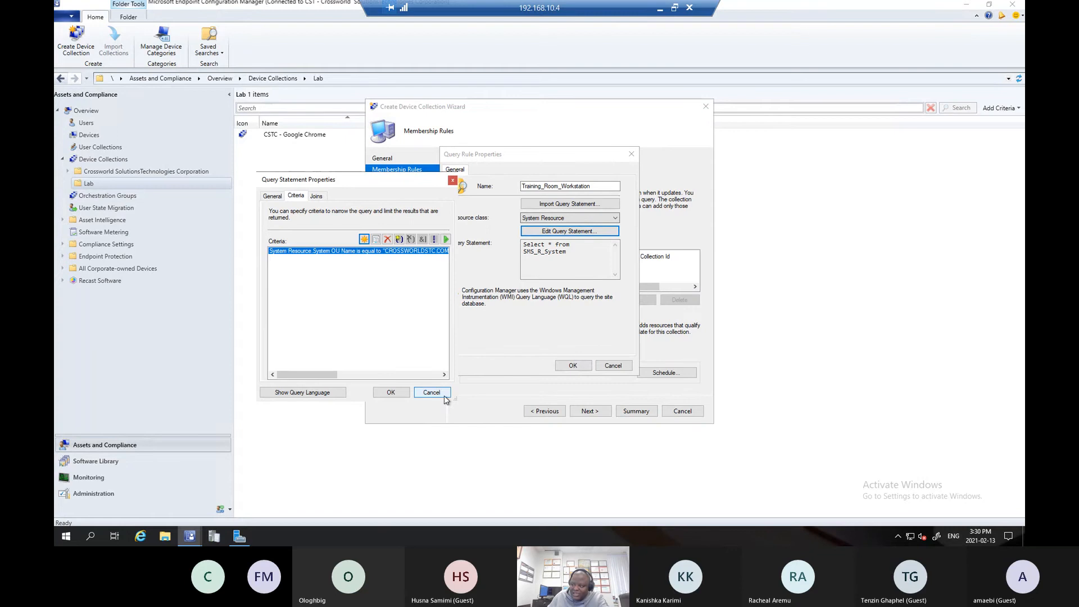
- Examine the full text of the OU criterion and its WQL query statement
{"action": "left_click_drag", "start_coordinate": [453, 399], "coordinate": [908, 458]}
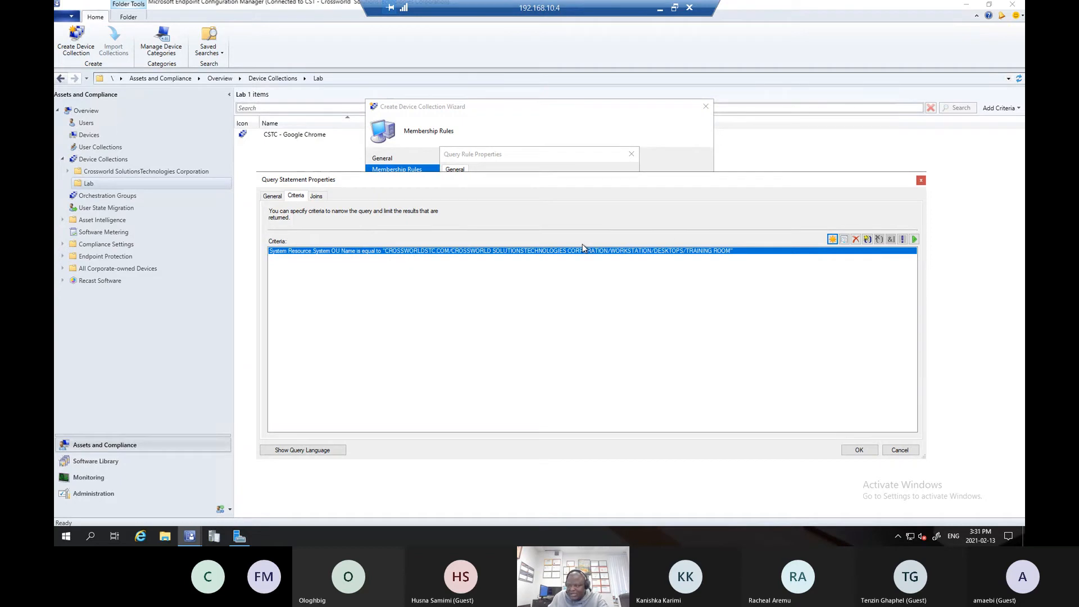
{"action": "left_click", "coordinate": [309, 450]}
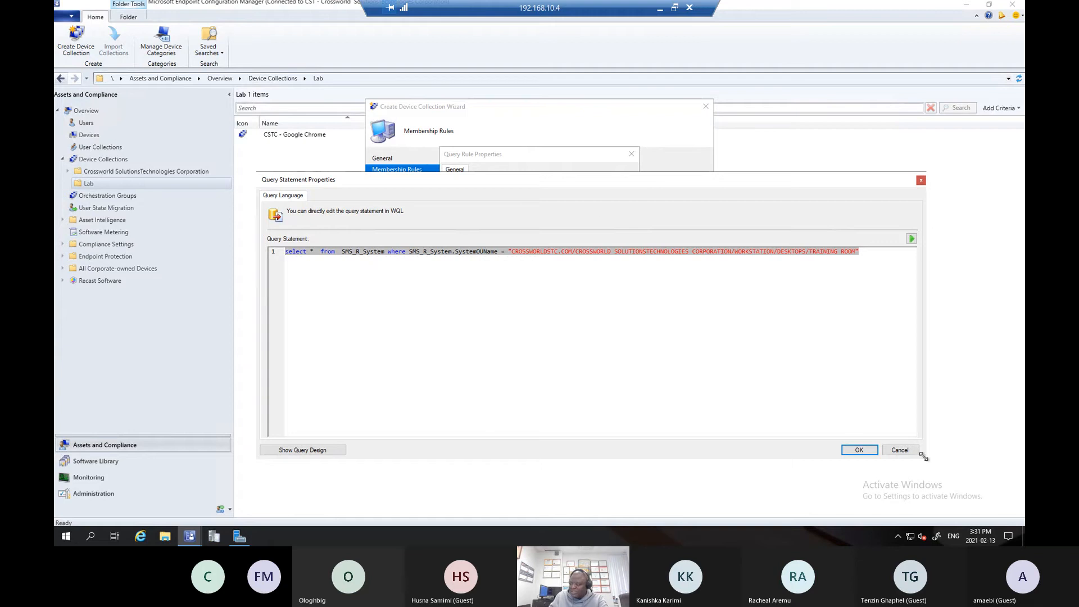
{"action": "left_click_drag", "start_coordinate": [925, 459], "coordinate": [479, 384]}
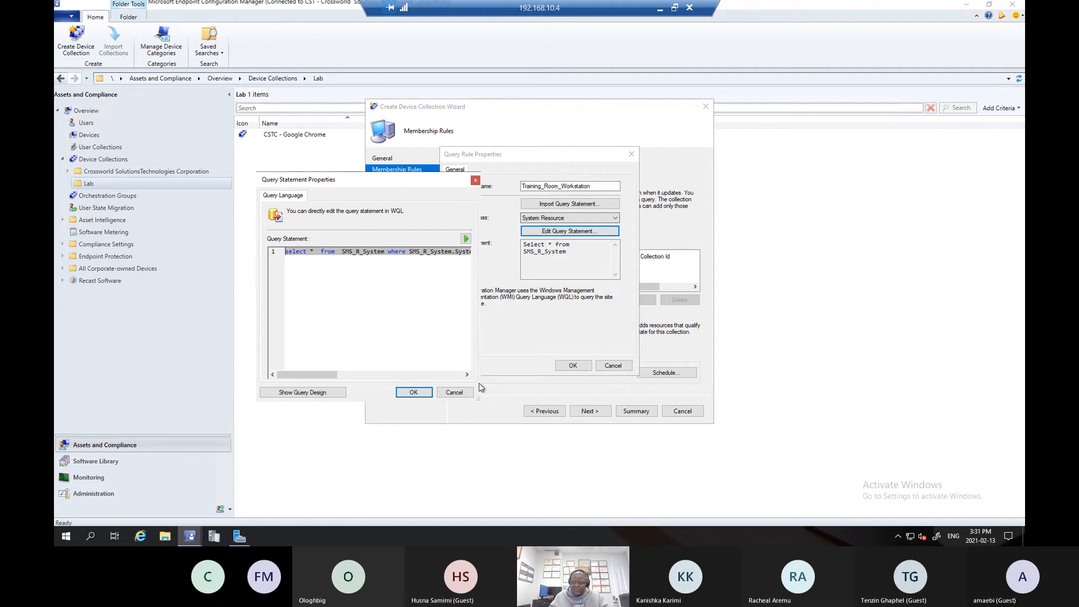
- Run the query preview and examine the devices' ResourceNames, SystemGroupName and SystemOUName columns, widened to show their full values
{"action": "left_click", "coordinate": [466, 239]}
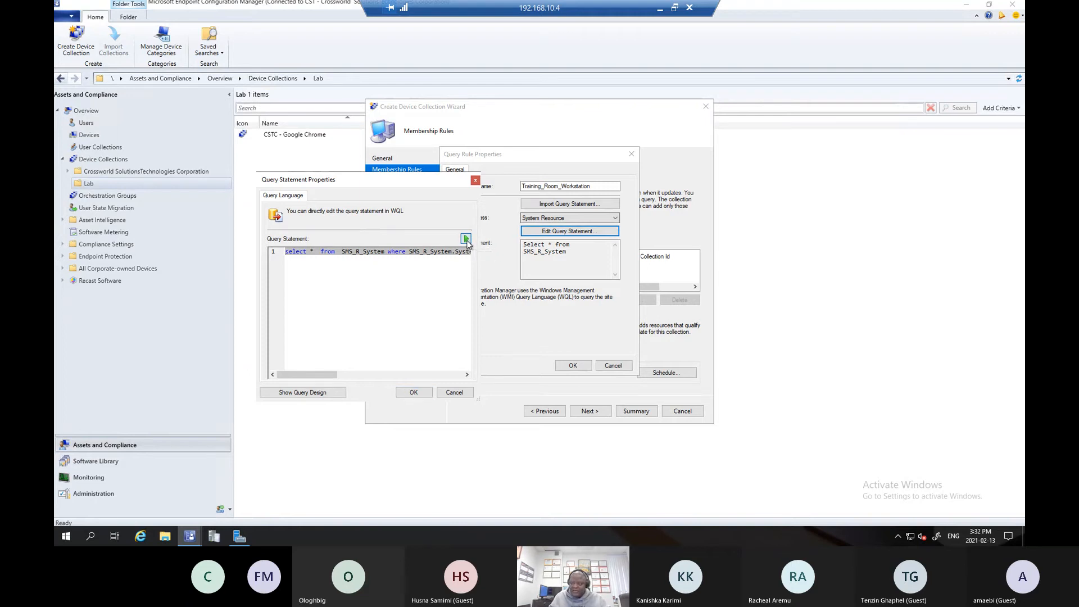
{"action": "left_click_drag", "start_coordinate": [486, 172], "coordinate": [589, 177]}
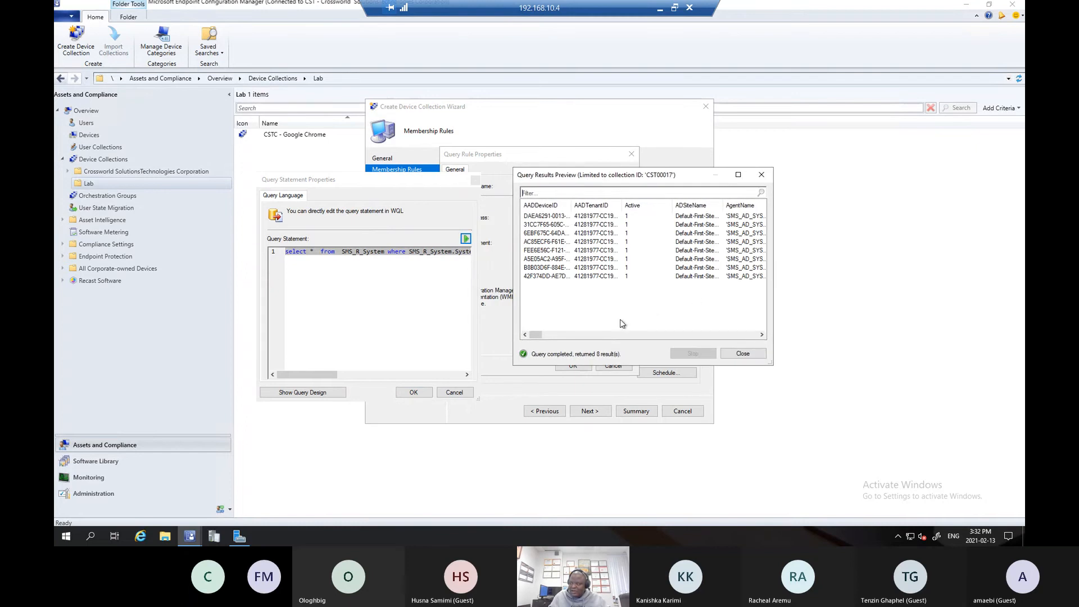
{"action": "left_click_drag", "start_coordinate": [535, 335], "coordinate": [935, 482]}
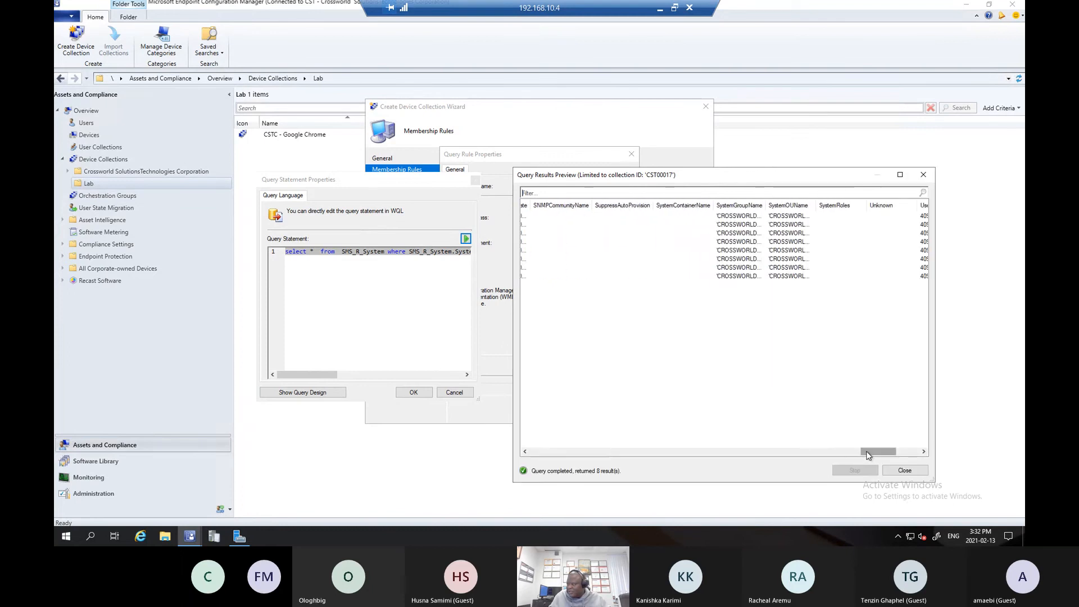
{"action": "left_click_drag", "start_coordinate": [869, 455], "coordinate": [798, 457]}
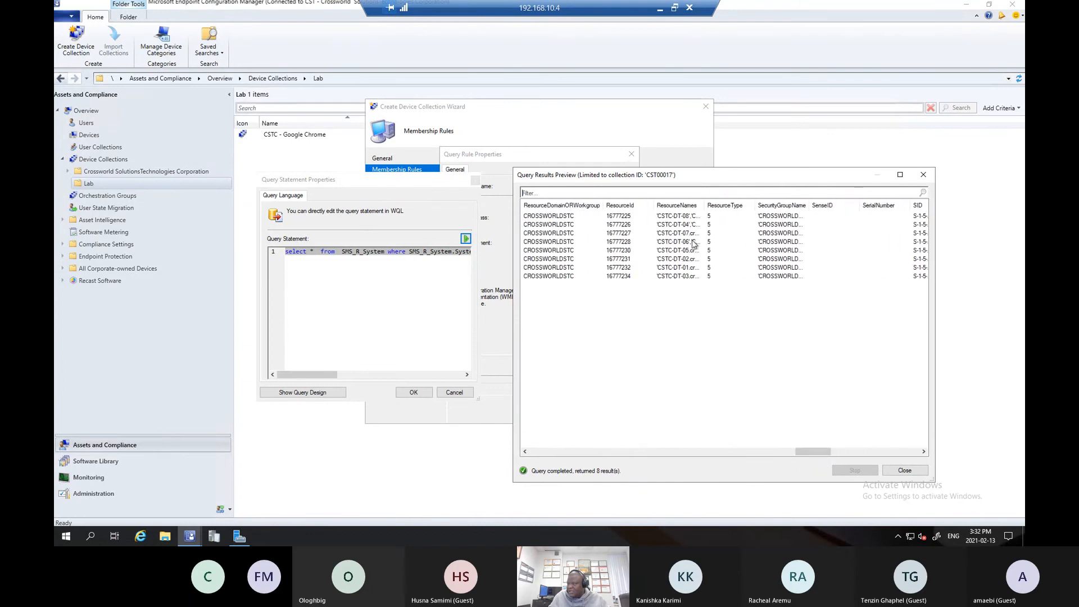
{"action": "double_click", "coordinate": [707, 205]}
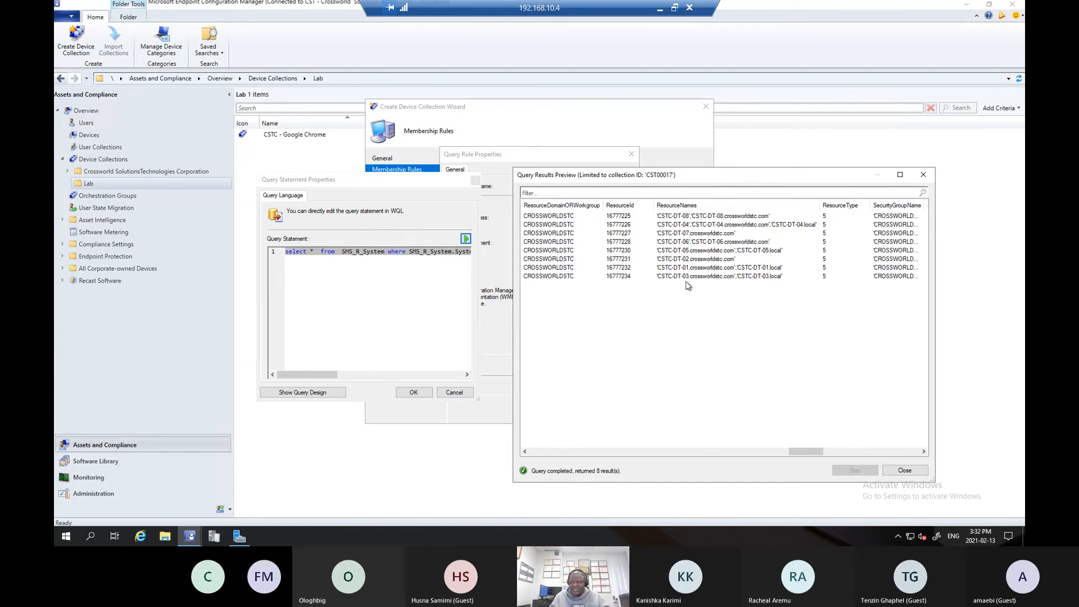
{"action": "left_click_drag", "start_coordinate": [814, 453], "coordinate": [897, 460]}
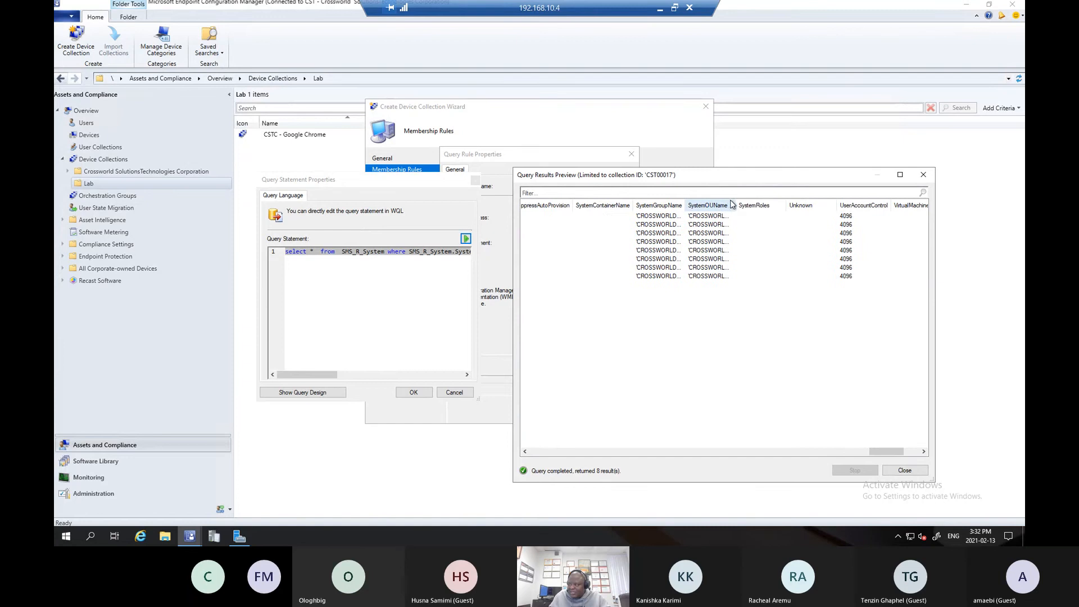
{"action": "double_click", "coordinate": [735, 201]}
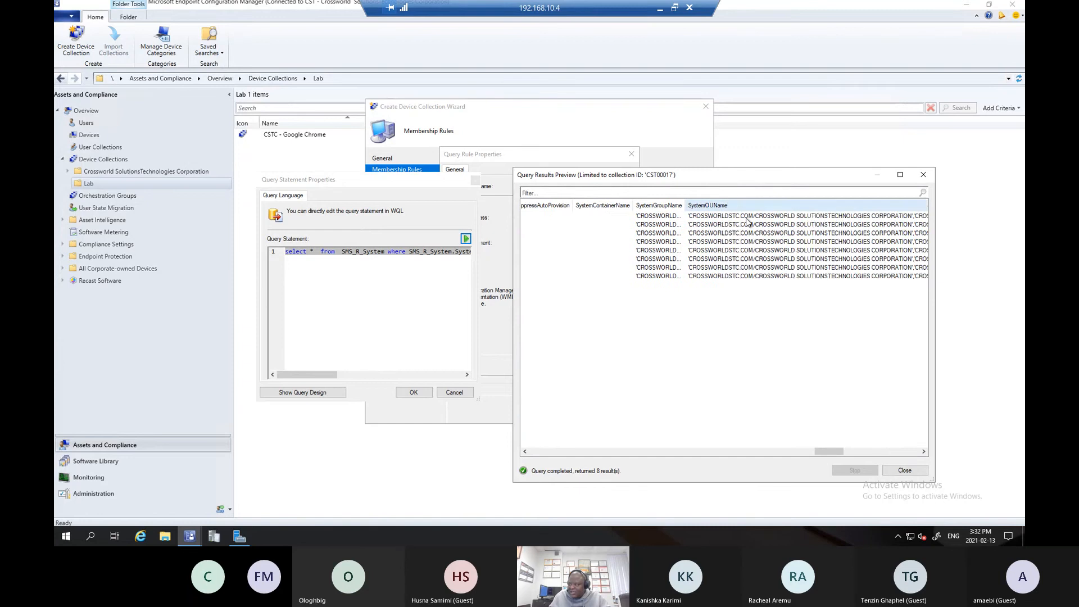
{"action": "double_click", "coordinate": [688, 200]}
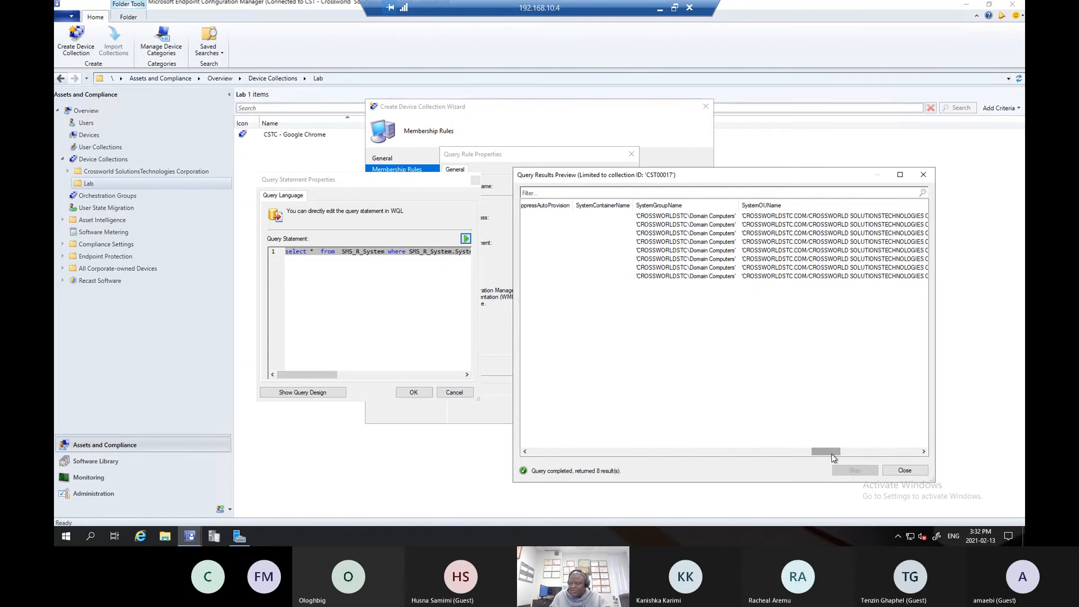
{"action": "left_click_drag", "start_coordinate": [833, 455], "coordinate": [669, 453]}
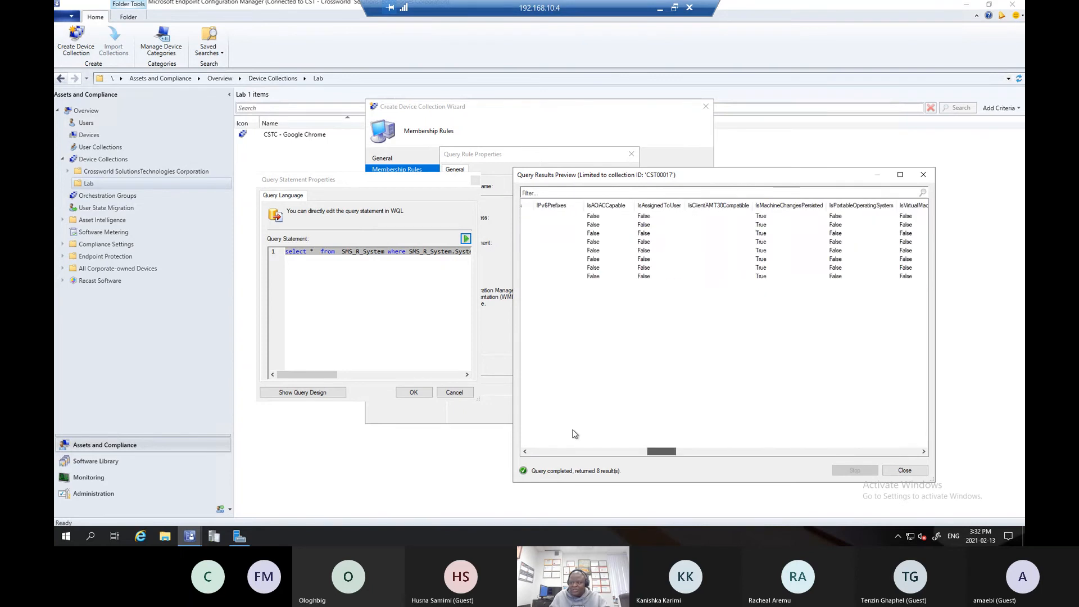
{"action": "left_click_drag", "start_coordinate": [574, 434], "coordinate": [565, 429]}
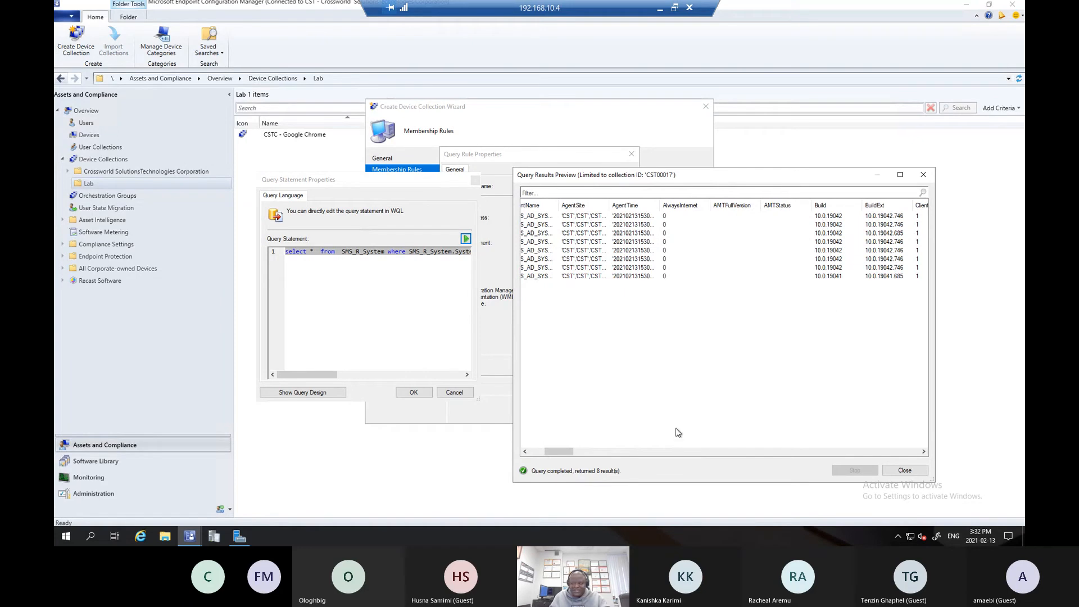
{"action": "left_click_drag", "start_coordinate": [548, 453], "coordinate": [524, 453]}
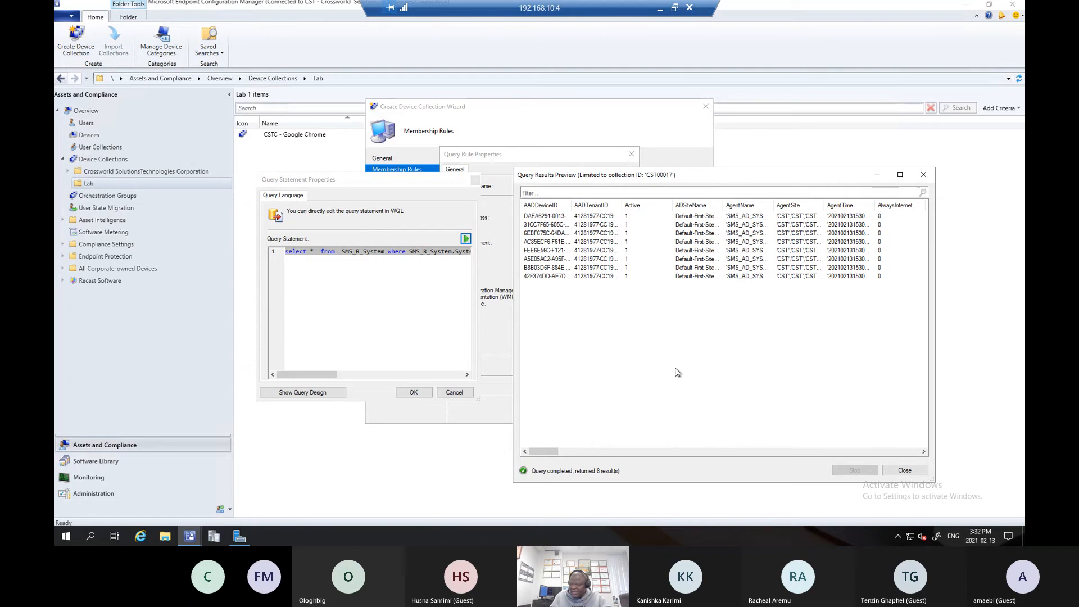
- Examine the CPUType, IPAddresses, last logon and OperatingSystemNameandVersion columns of the query preview, widening truncated ones where needed
{"action": "left_click_drag", "start_coordinate": [544, 457], "coordinate": [761, 459]}
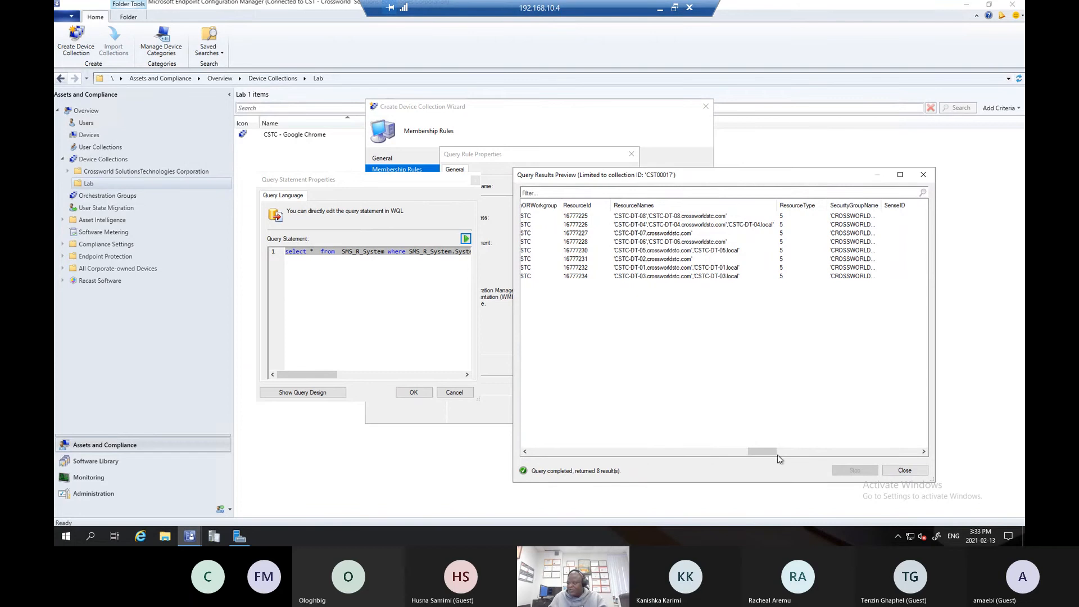
{"action": "left_click_drag", "start_coordinate": [754, 461], "coordinate": [587, 453]}
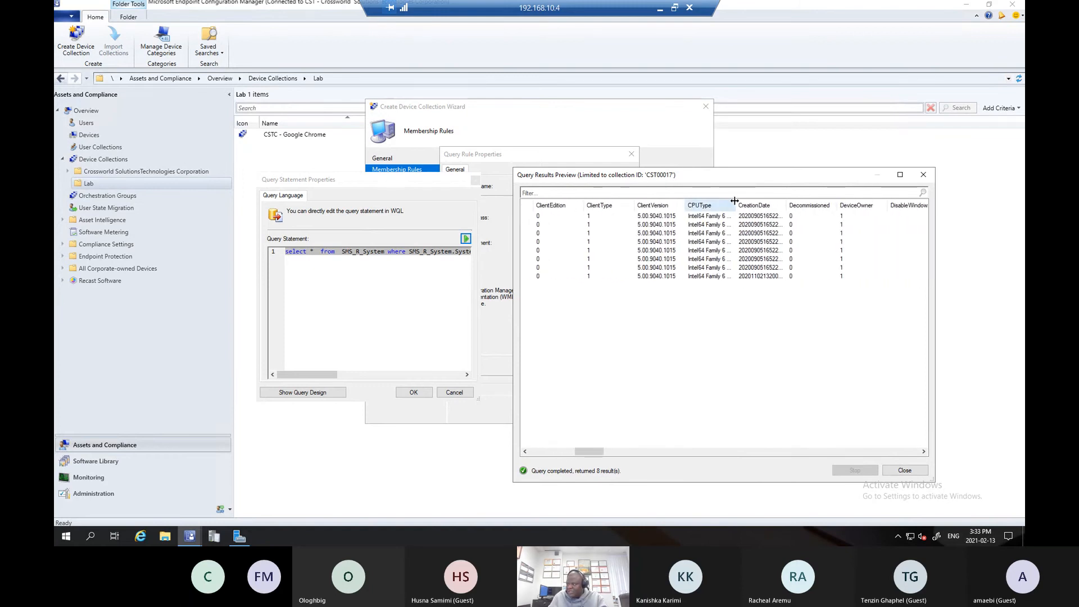
{"action": "left_click_drag", "start_coordinate": [735, 201], "coordinate": [780, 203]}
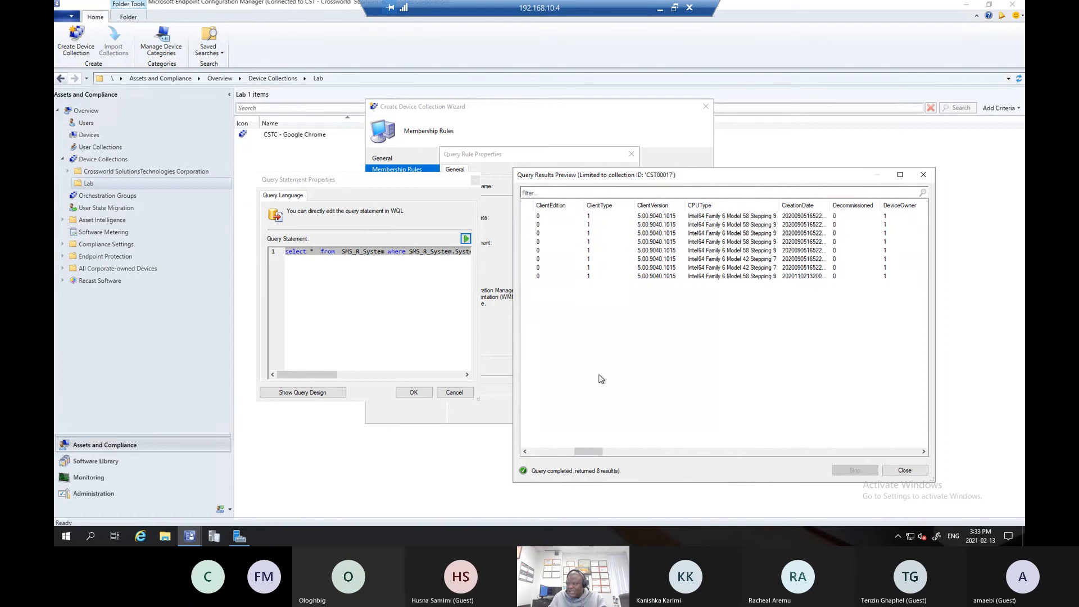
{"action": "left_click_drag", "start_coordinate": [593, 453], "coordinate": [630, 454]}
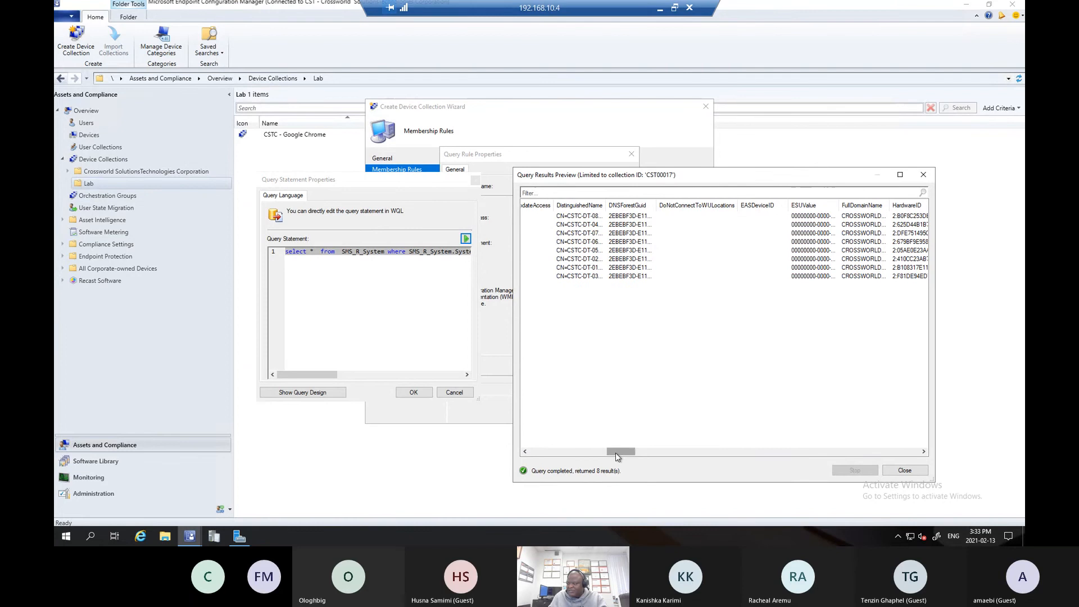
{"action": "left_click_drag", "start_coordinate": [615, 453], "coordinate": [644, 455]}
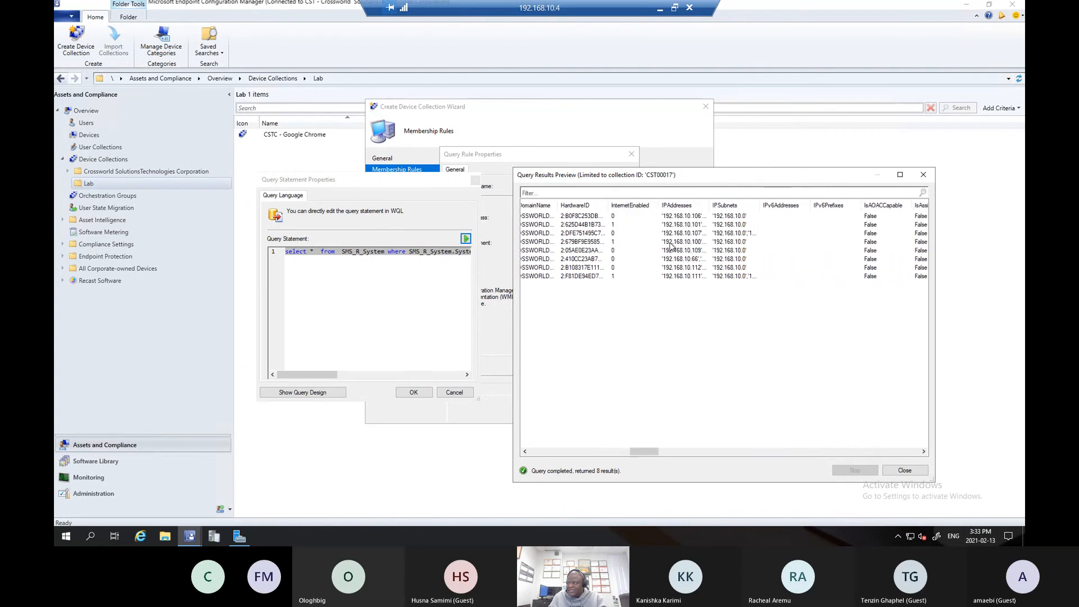
{"action": "double_click", "coordinate": [706, 210]}
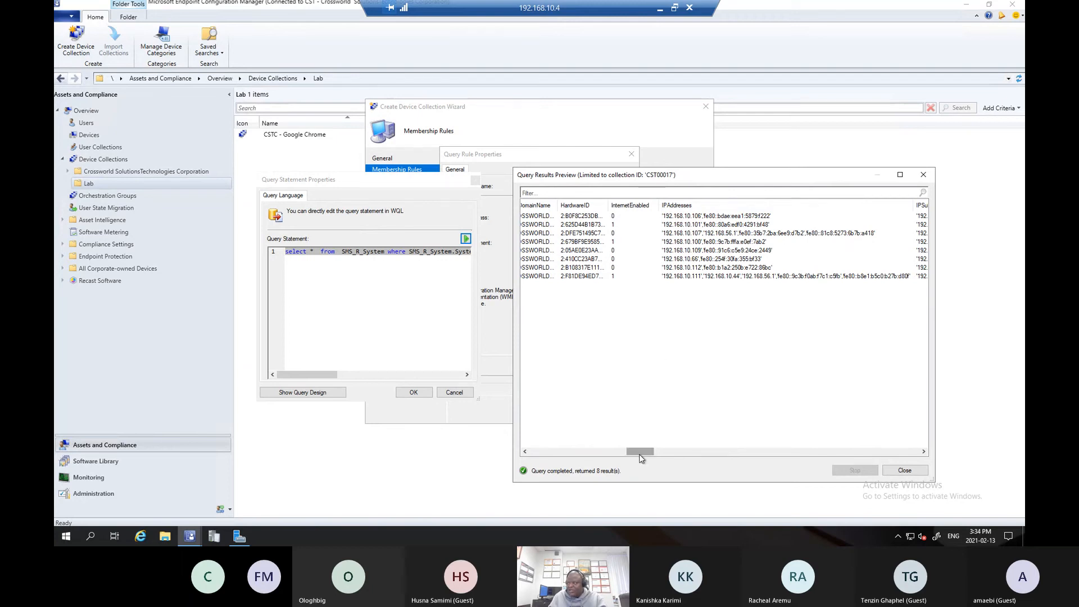
{"action": "left_click_drag", "start_coordinate": [639, 455], "coordinate": [646, 455]}
{"action": "left_click_drag", "start_coordinate": [655, 457], "coordinate": [661, 460]}
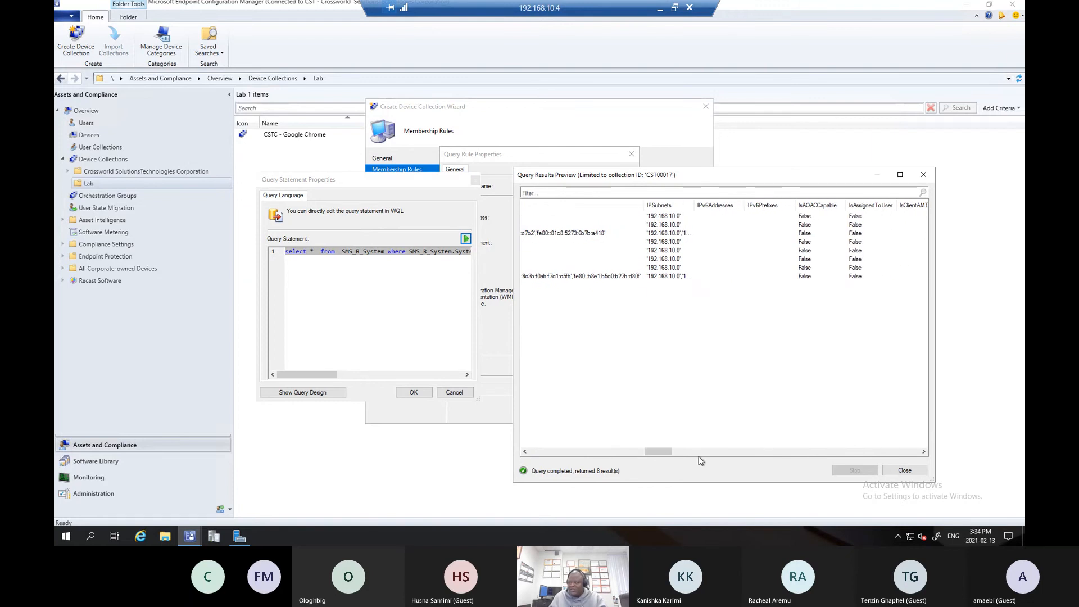
{"action": "left_click_drag", "start_coordinate": [665, 452], "coordinate": [712, 462]}
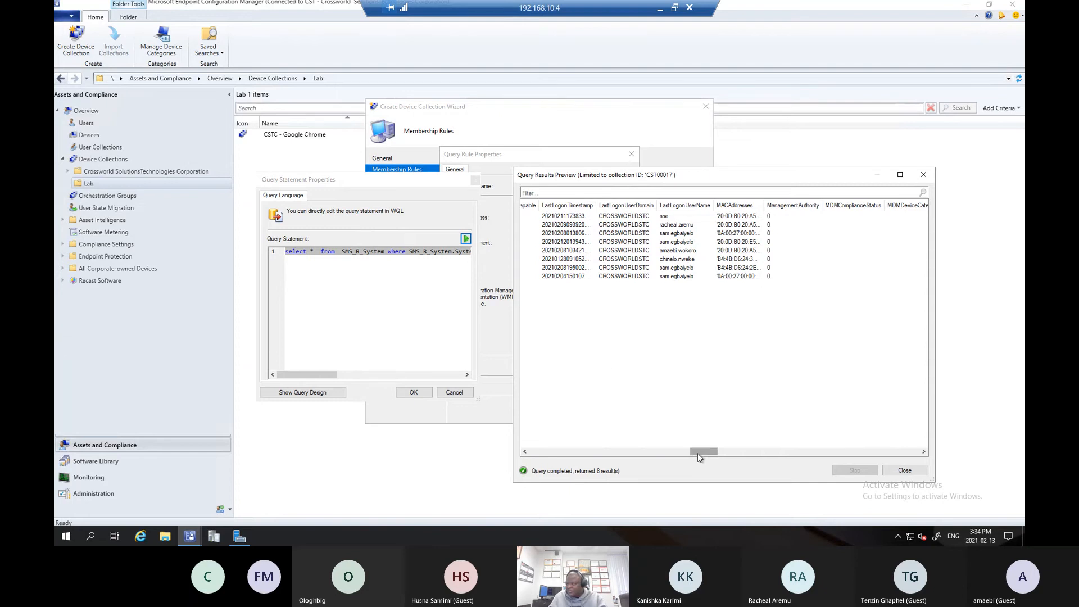
{"action": "left_click_drag", "start_coordinate": [697, 454], "coordinate": [739, 462]}
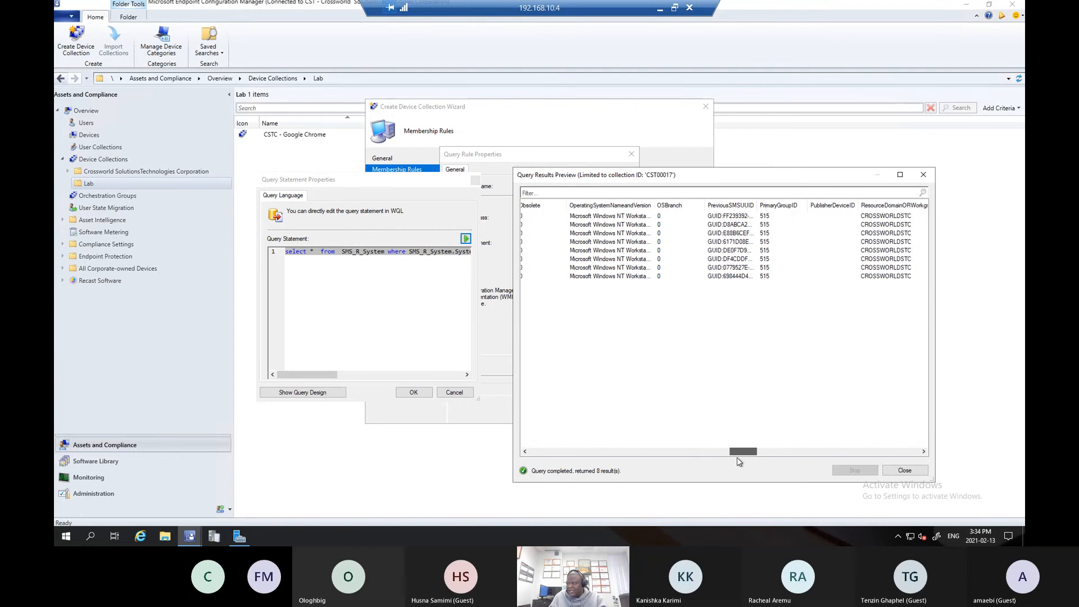
{"action": "double_click", "coordinate": [655, 205]}
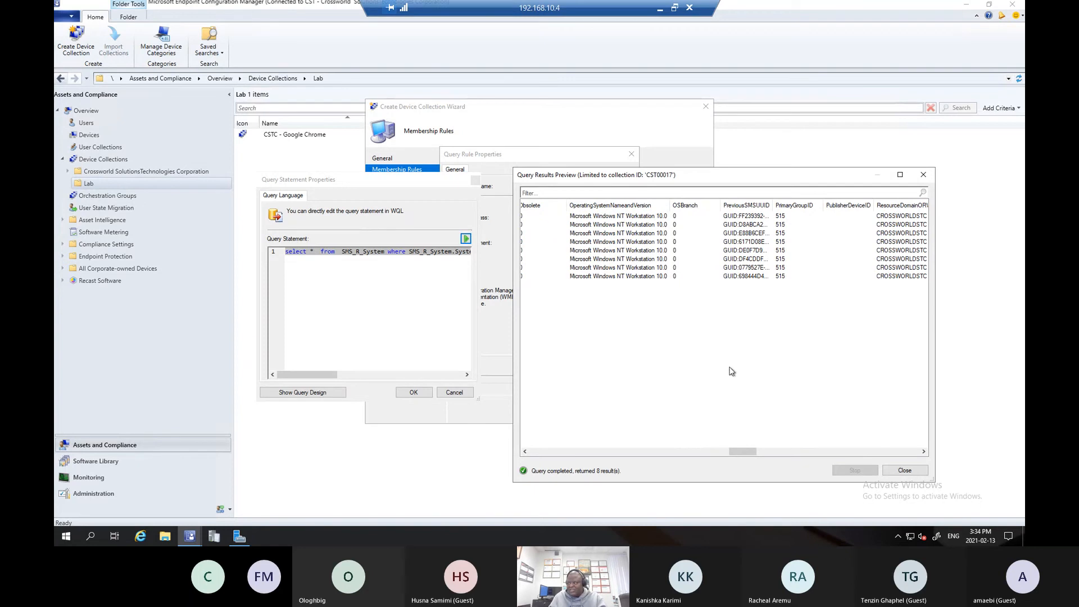
- Close the query preview, accept the OU query statement, and save the Training_Room_Workstation query rule to the collection's membership rules
{"action": "left_click_drag", "start_coordinate": [733, 453], "coordinate": [660, 451]}
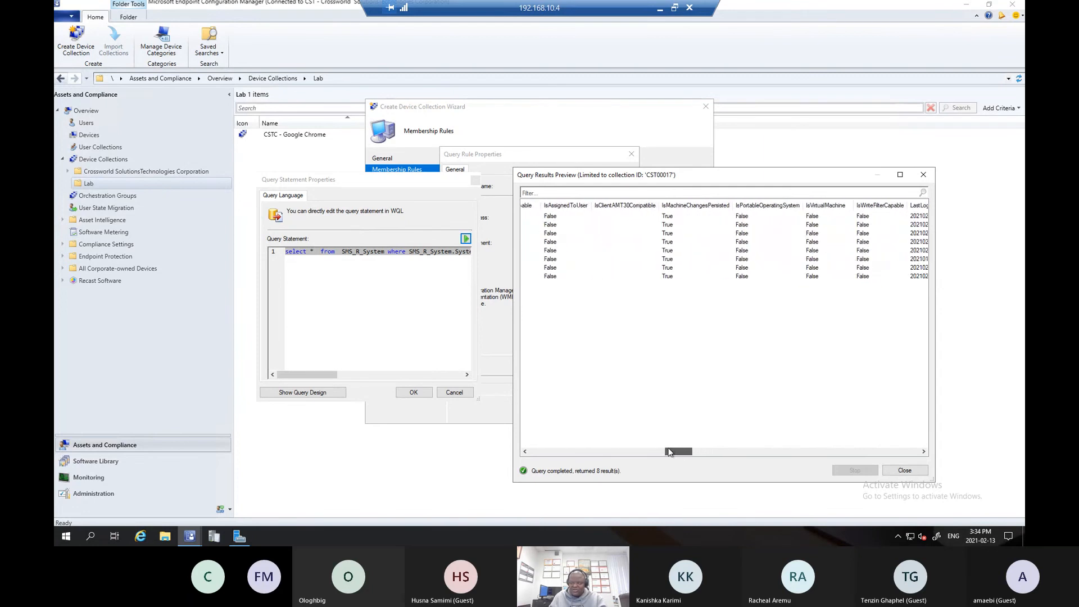
{"action": "left_click", "coordinate": [905, 471]}
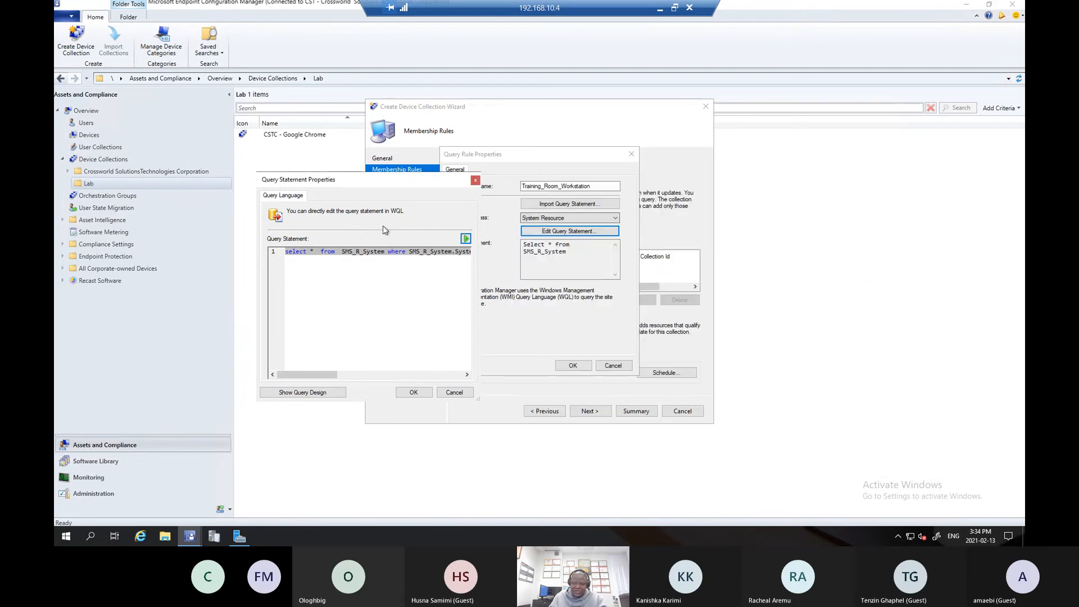
{"action": "left_click", "coordinate": [416, 393]}
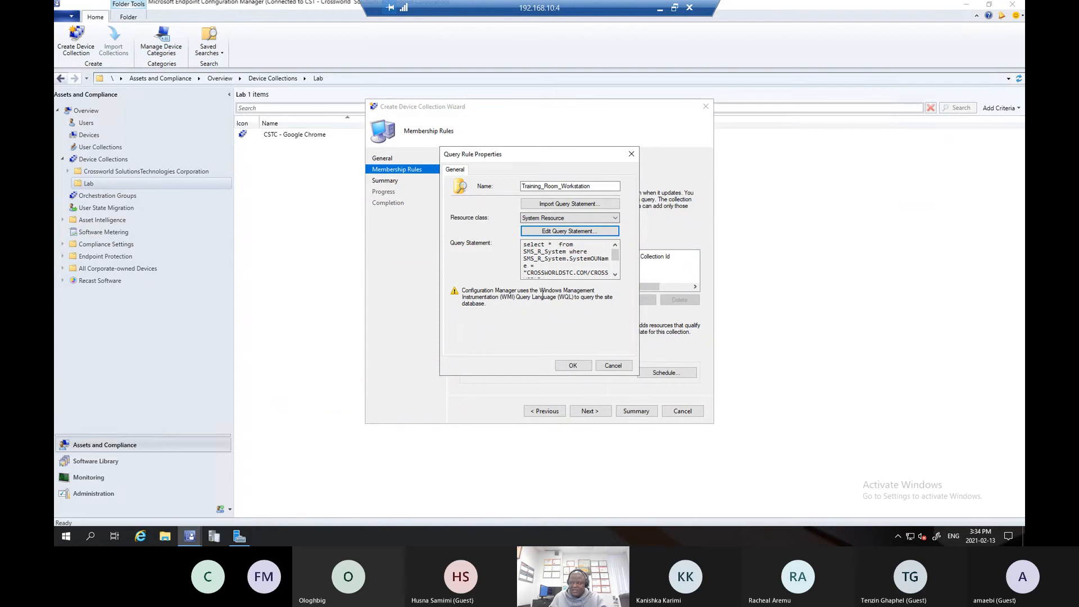
{"action": "left_click", "coordinate": [563, 368]}
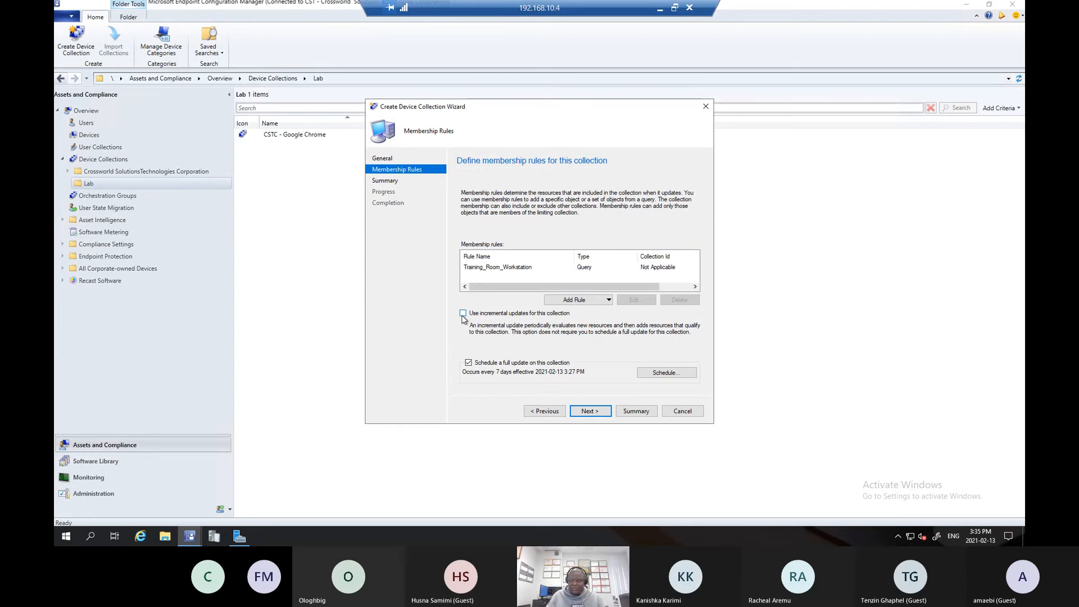
- Enable incremental updates for the collection and schedule its full update to recur every 7 minutes
{"action": "left_click", "coordinate": [464, 314]}
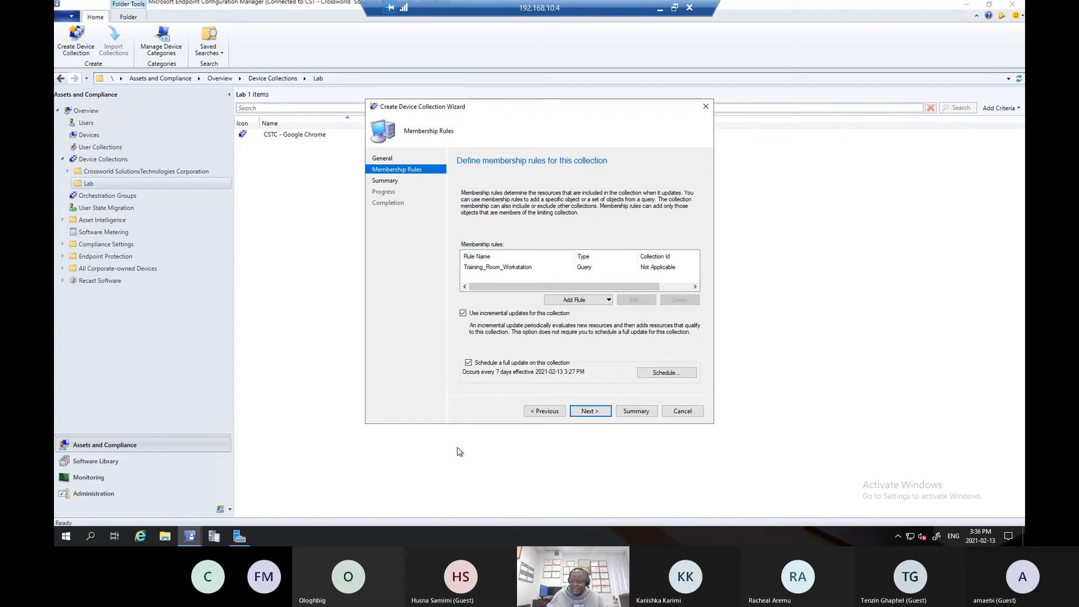
{"action": "left_click", "coordinate": [677, 374]}
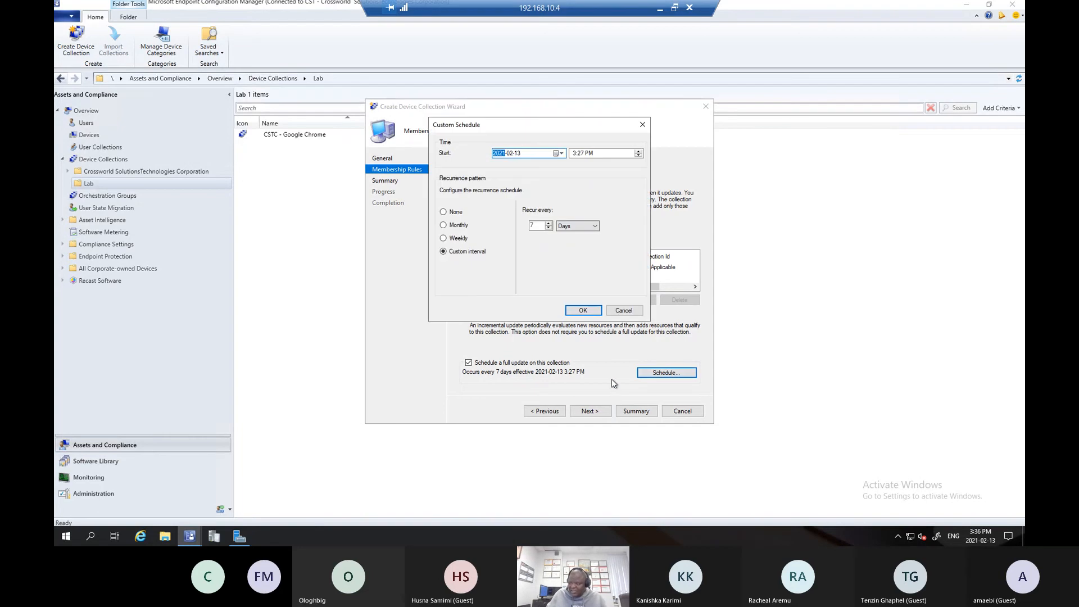
{"action": "left_click", "coordinate": [583, 227]}
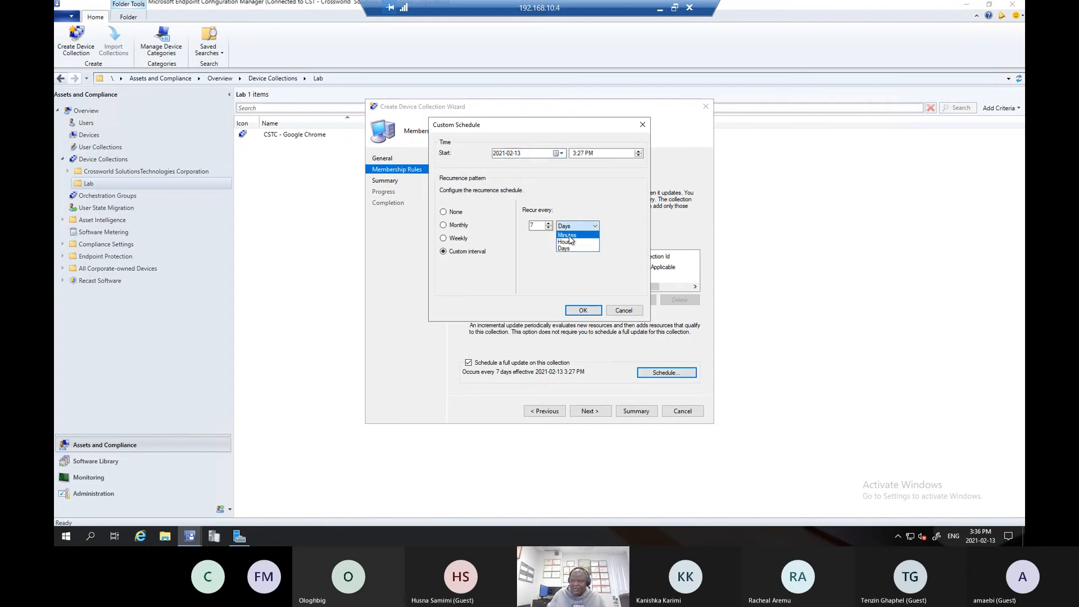
{"action": "left_click", "coordinate": [569, 235]}
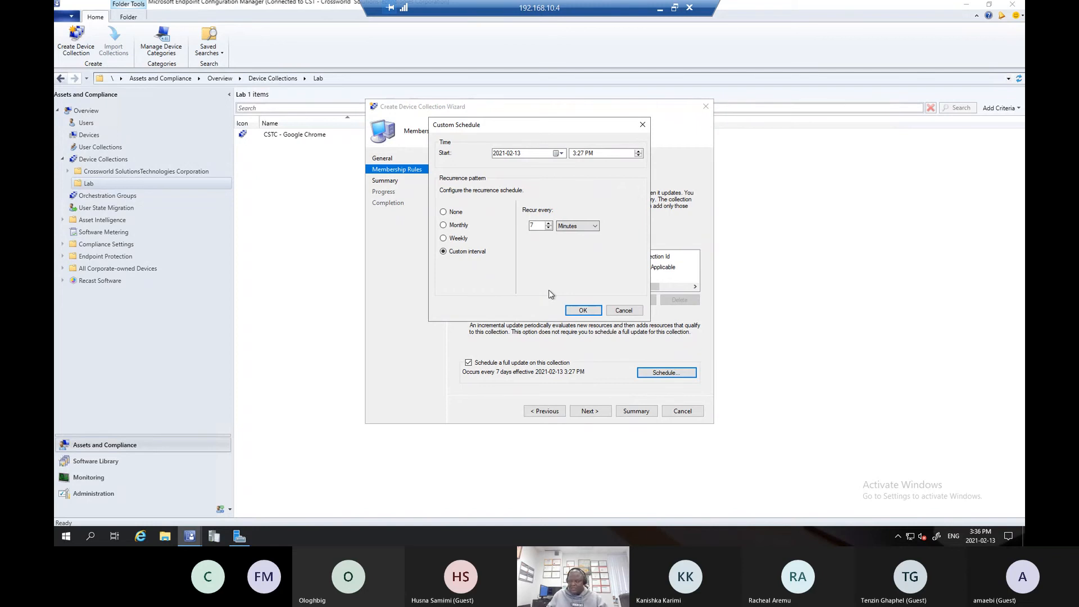
{"action": "left_click", "coordinate": [582, 310]}
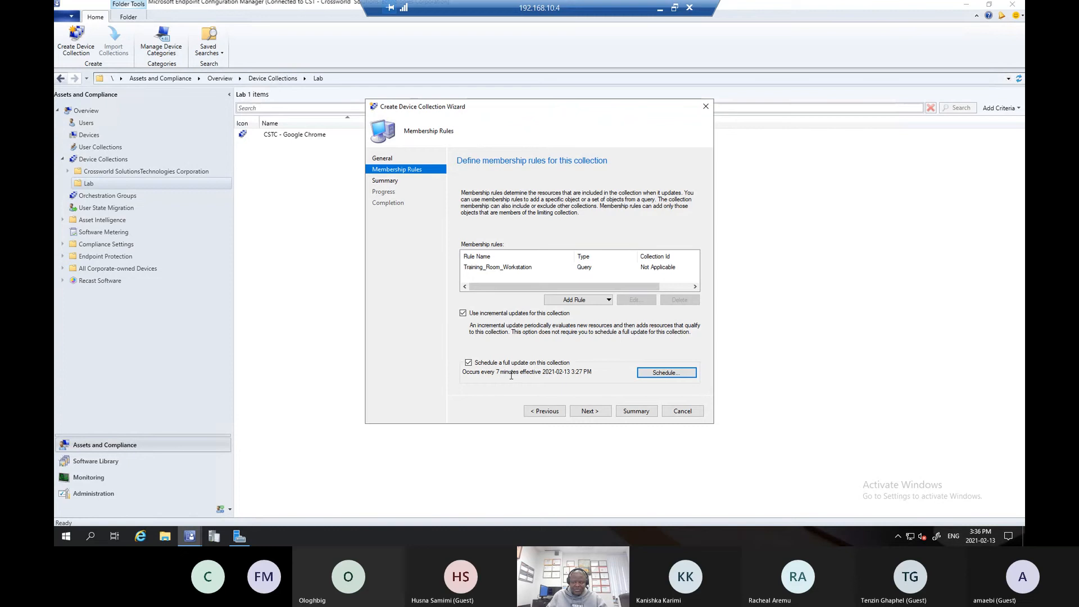
- Review the summary settings and finish creating the CSTC - Training Room Workstation collection
{"action": "left_click", "coordinate": [592, 410]}
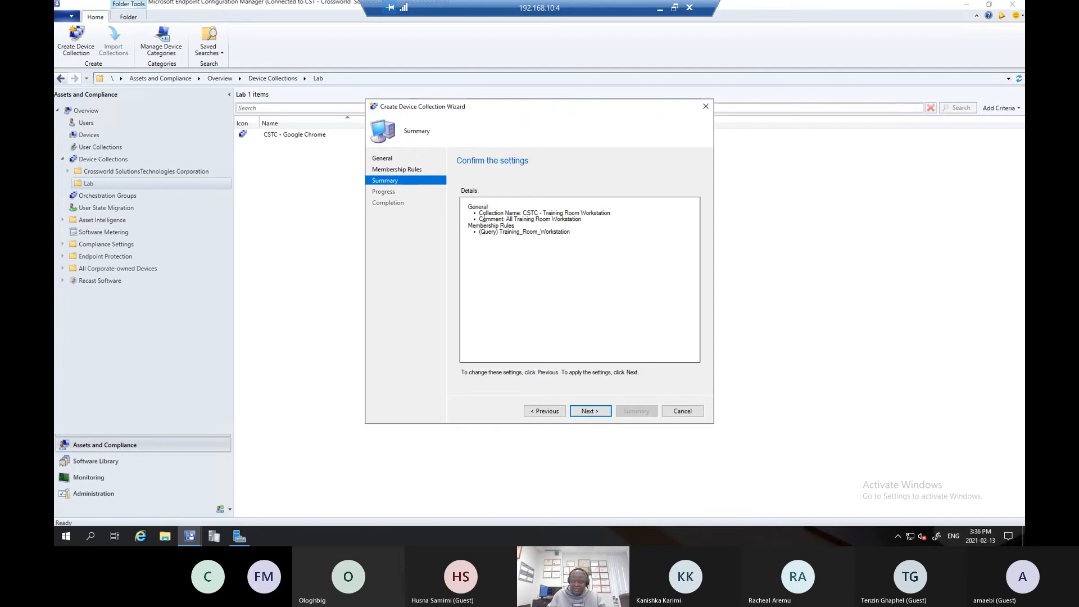
{"action": "left_click_drag", "start_coordinate": [478, 213], "coordinate": [488, 233]}
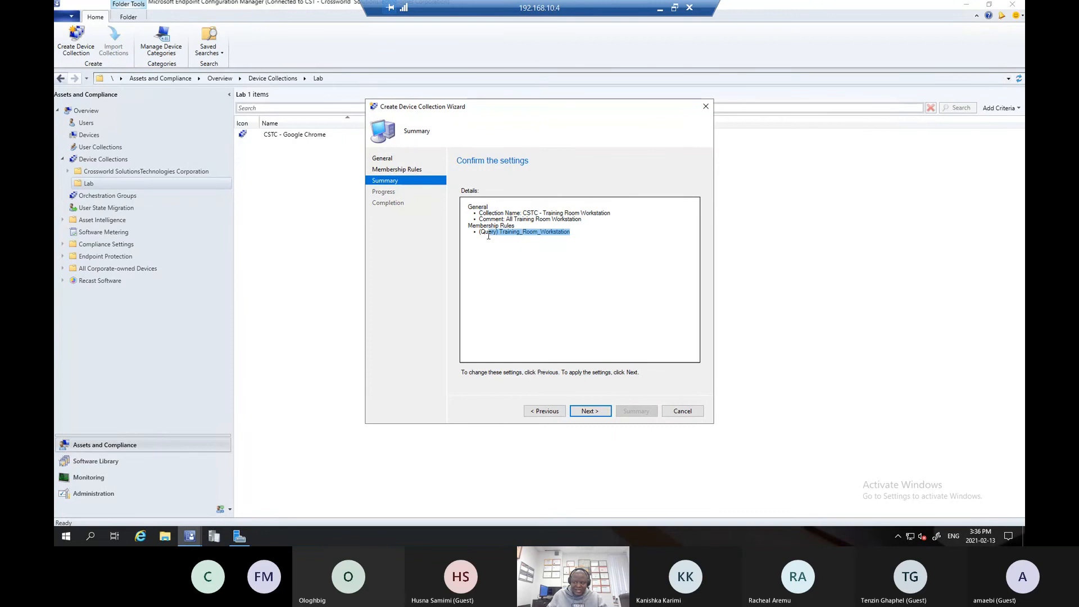
{"action": "left_click", "coordinate": [590, 411]}
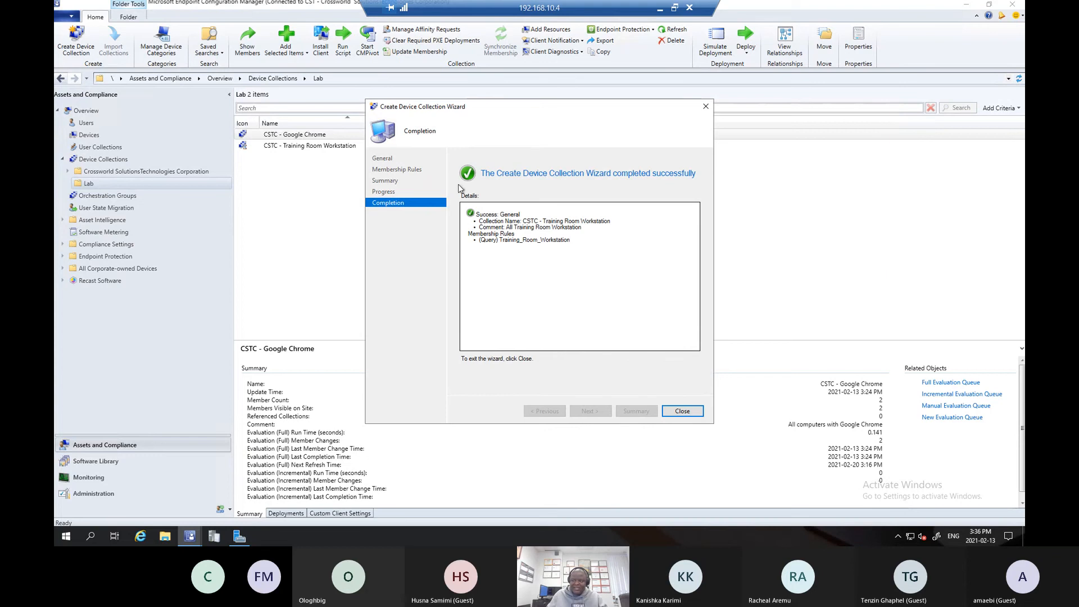
{"action": "left_click", "coordinate": [671, 410]}
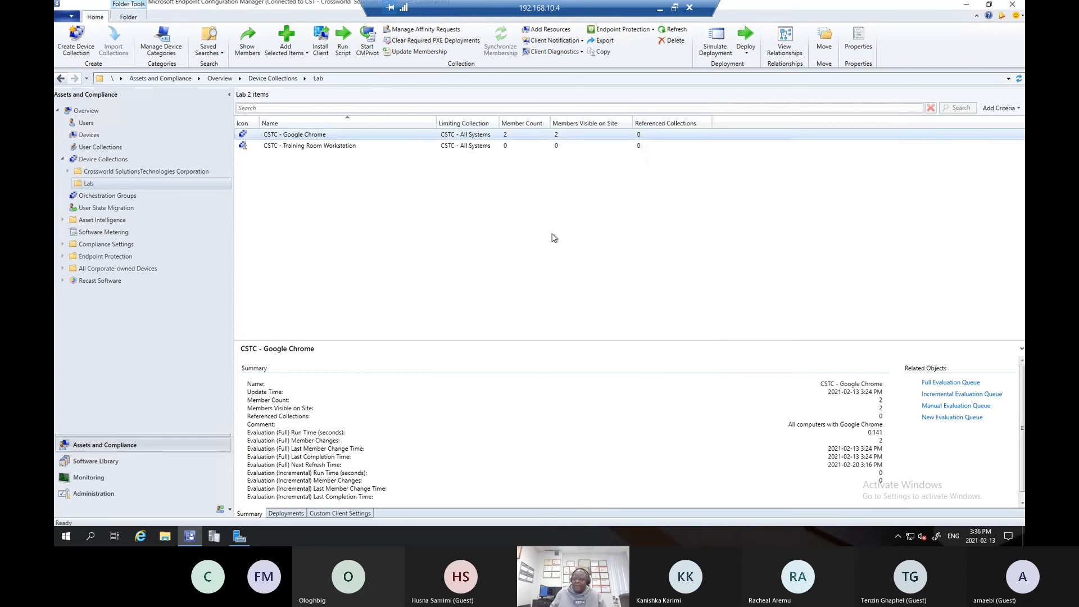
- Refresh the CSTC - Training Room Workstation collection in the Lab folder
{"action": "left_click", "coordinate": [487, 147]}
{"action": "right_click", "coordinate": [486, 147]}
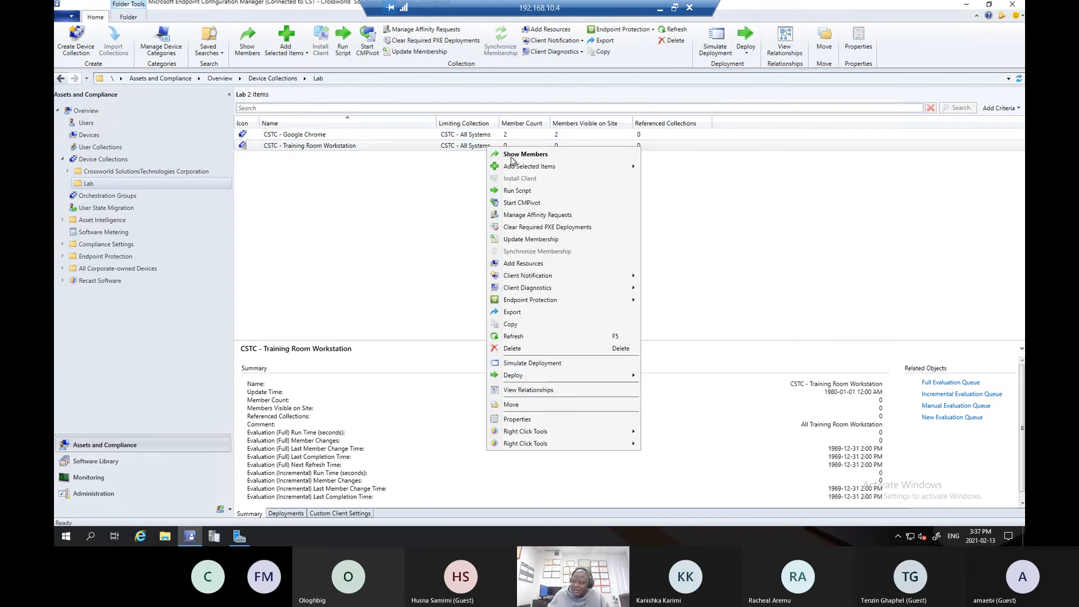
{"action": "left_click", "coordinate": [513, 336]}
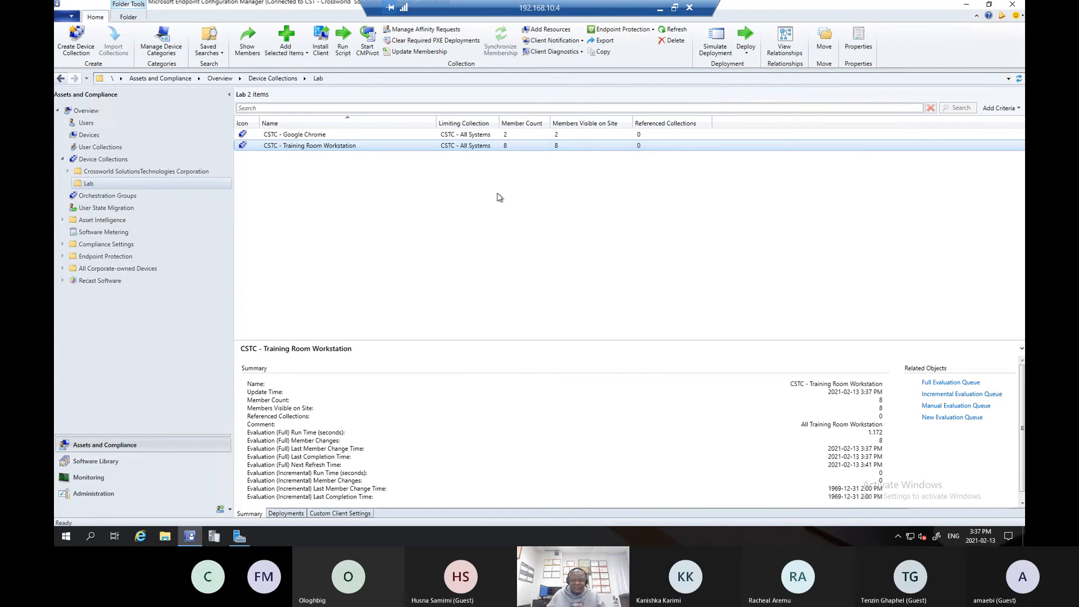
- View the member devices of CSTC - Training Room Workstation, close that member view, and return to the Lab folder
{"action": "double_click", "coordinate": [339, 147]}
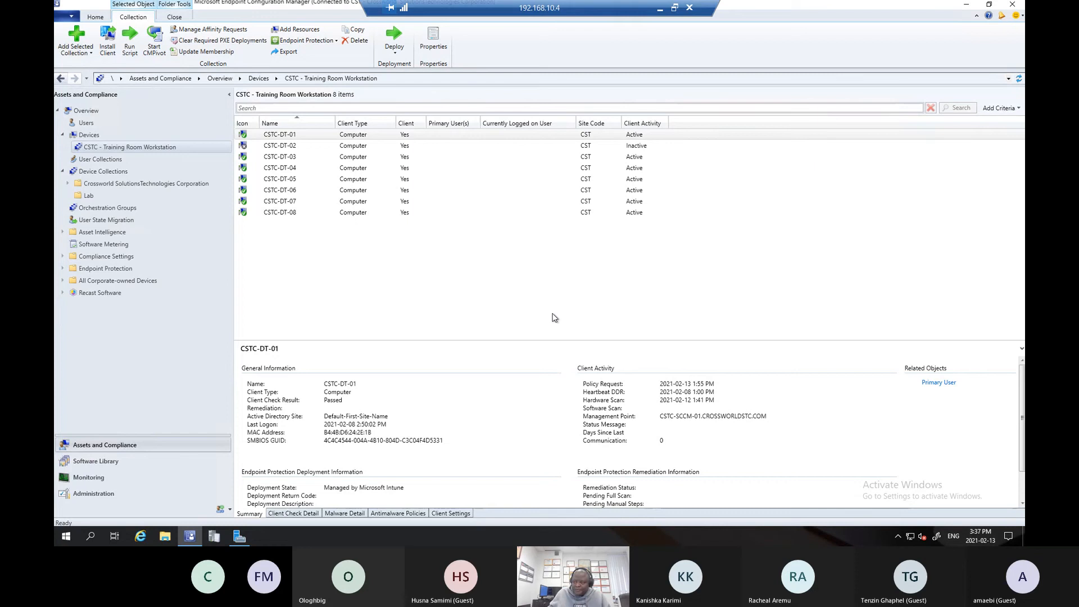
{"action": "right_click", "coordinate": [189, 149]}
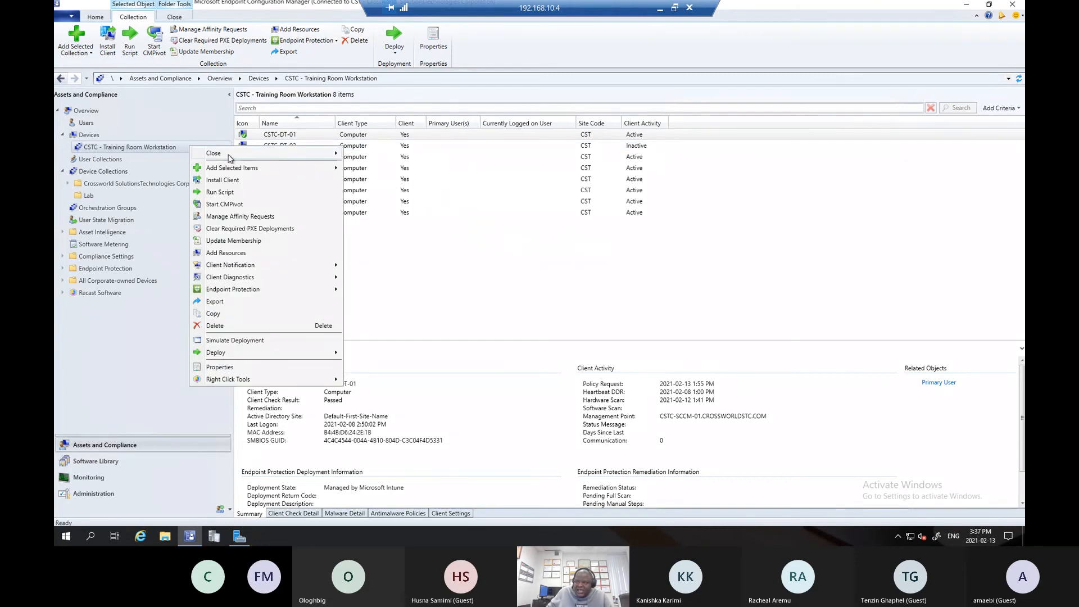
{"action": "mouse_move", "coordinate": [231, 155]}
{"action": "left_click", "coordinate": [373, 154]}
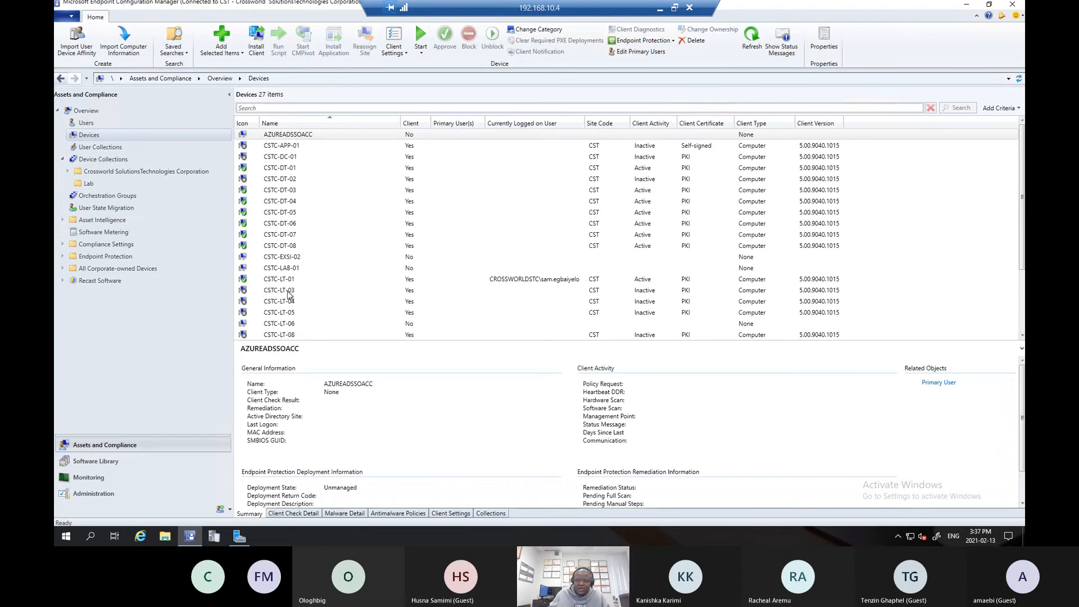
{"action": "left_click", "coordinate": [88, 183]}
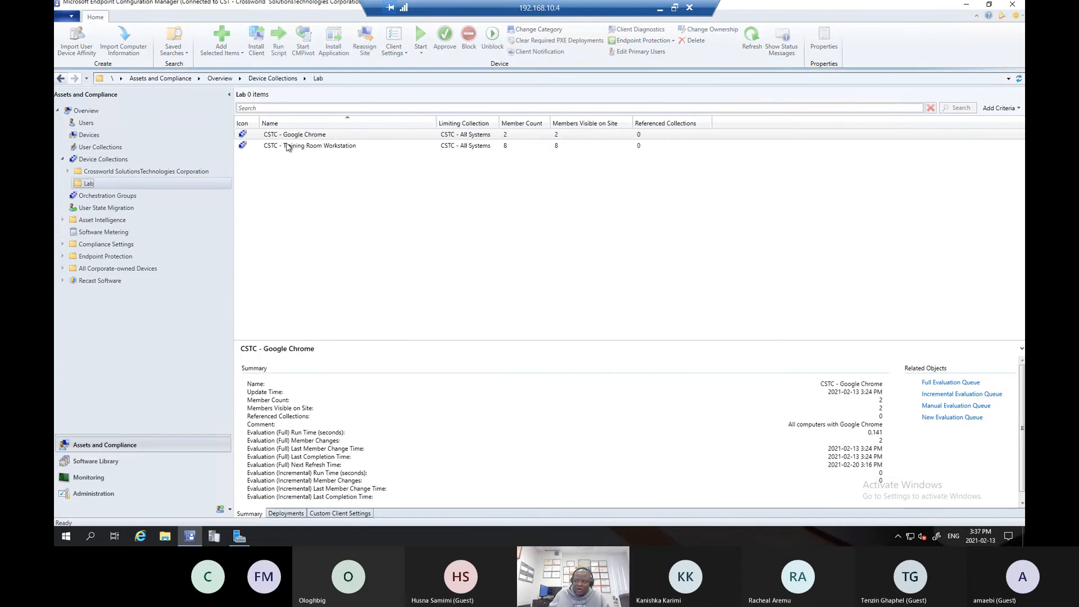
{"action": "left_click", "coordinate": [316, 134]}
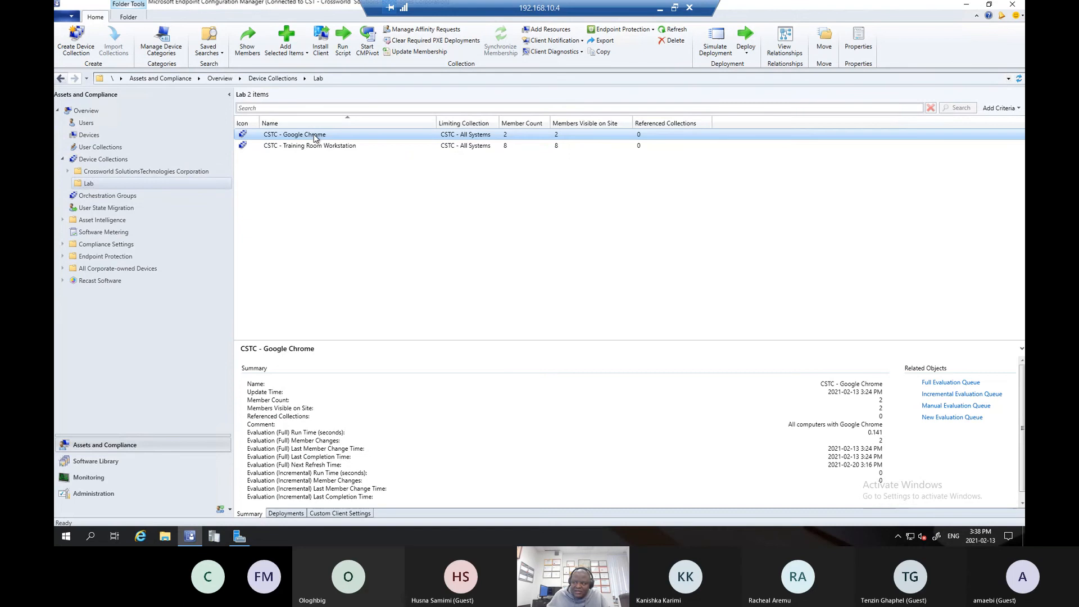
{"action": "right_click", "coordinate": [312, 133]}
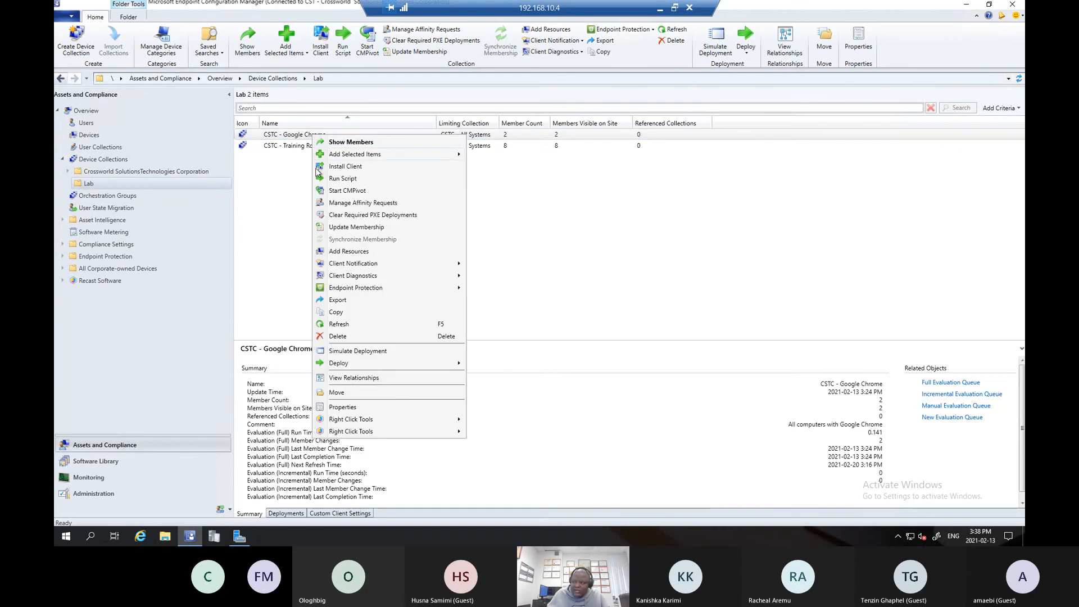
{"action": "left_click", "coordinate": [357, 227]}
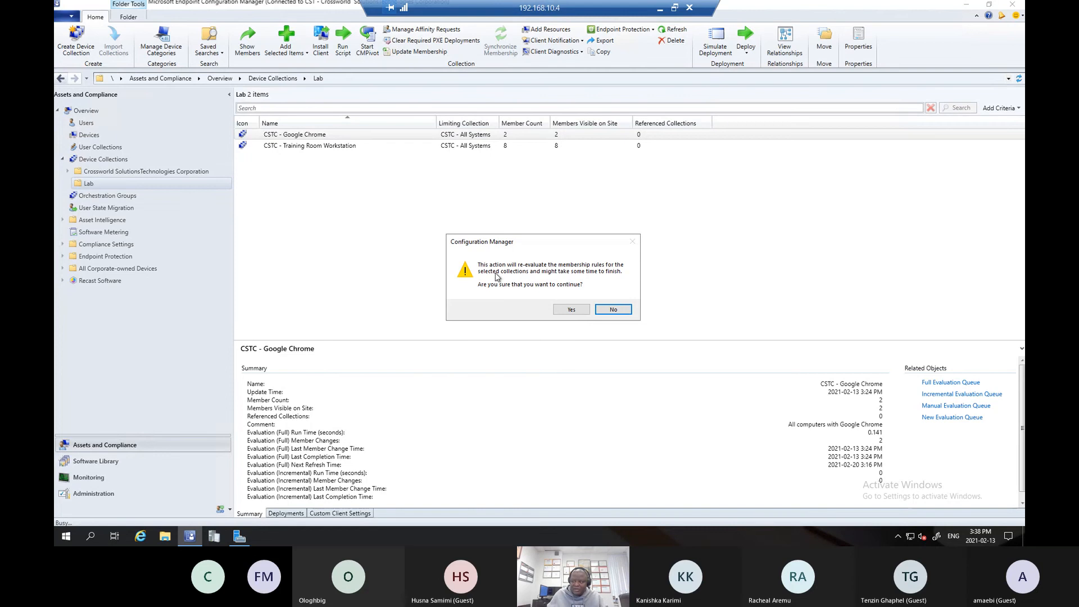
{"action": "left_click", "coordinate": [612, 310]}
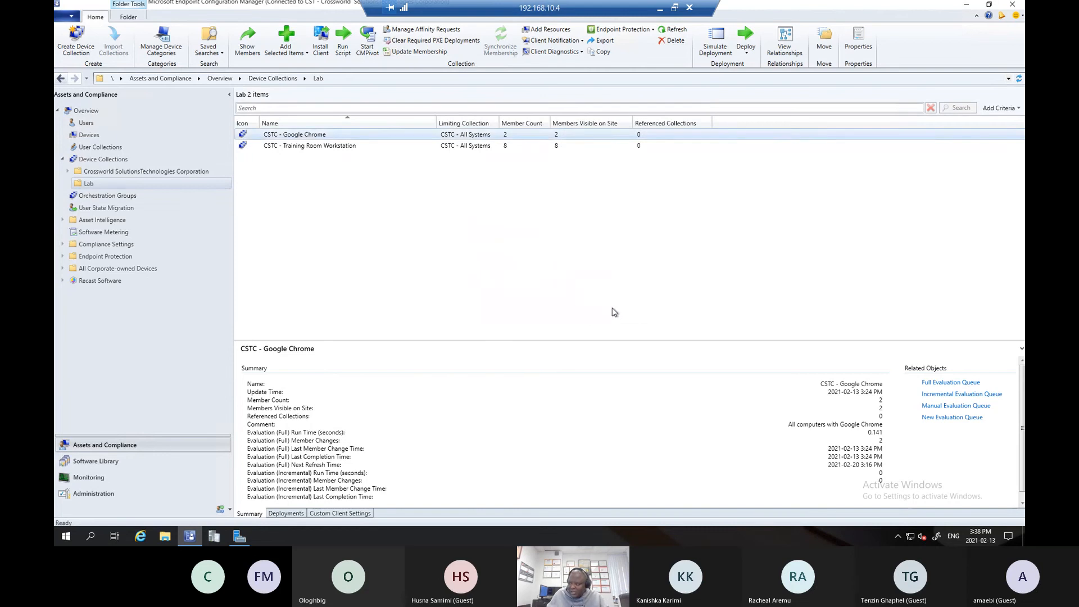
{"action": "right_click", "coordinate": [283, 139]}
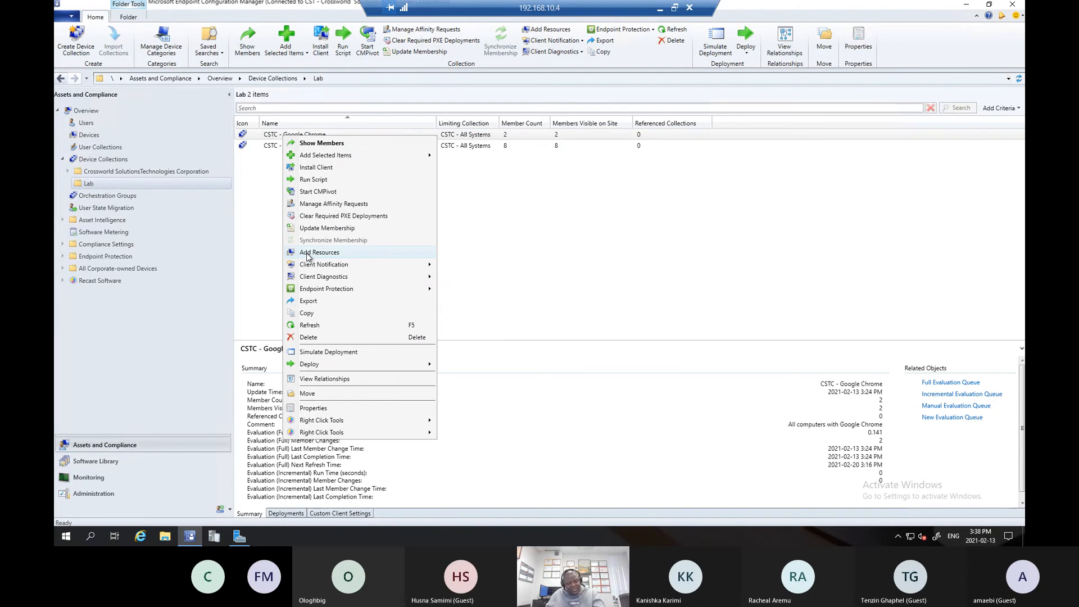
{"action": "left_click", "coordinate": [605, 153]}
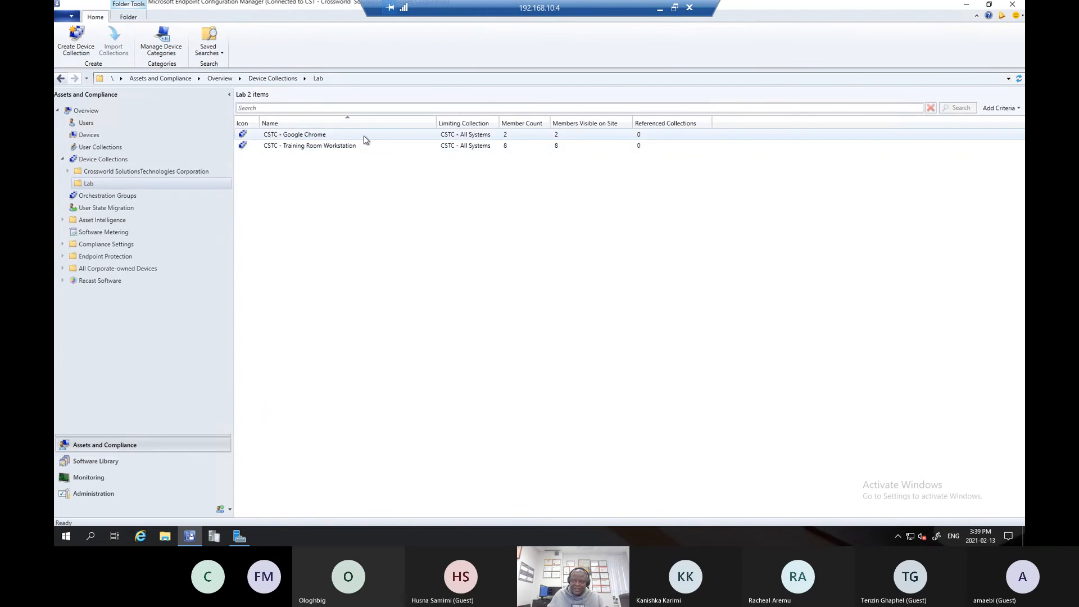
{"action": "left_click", "coordinate": [317, 136]}
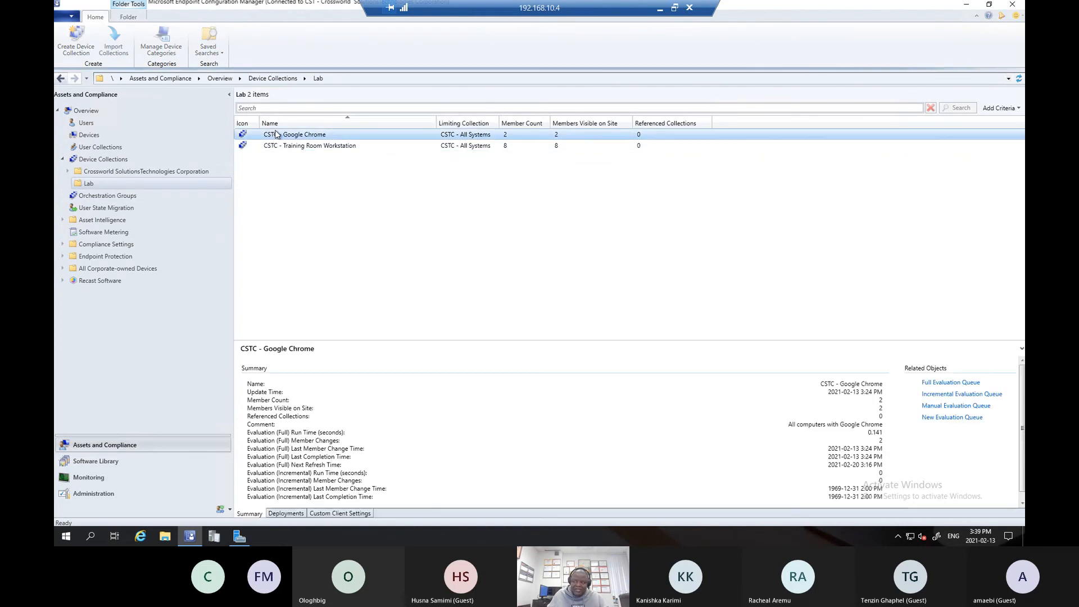
{"action": "right_click", "coordinate": [308, 137]}
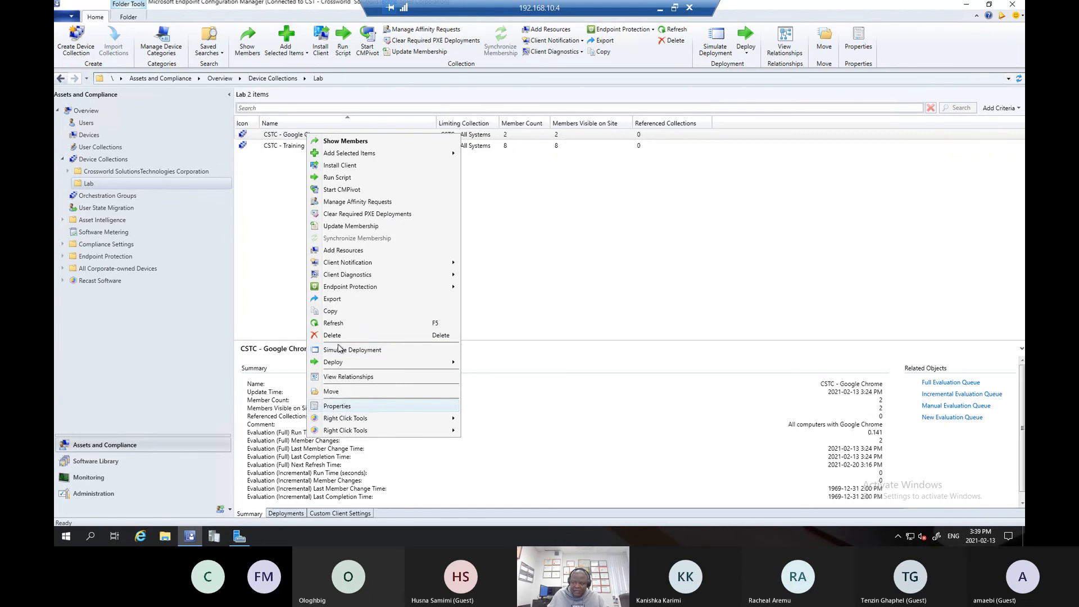
{"action": "left_click", "coordinate": [344, 251]}
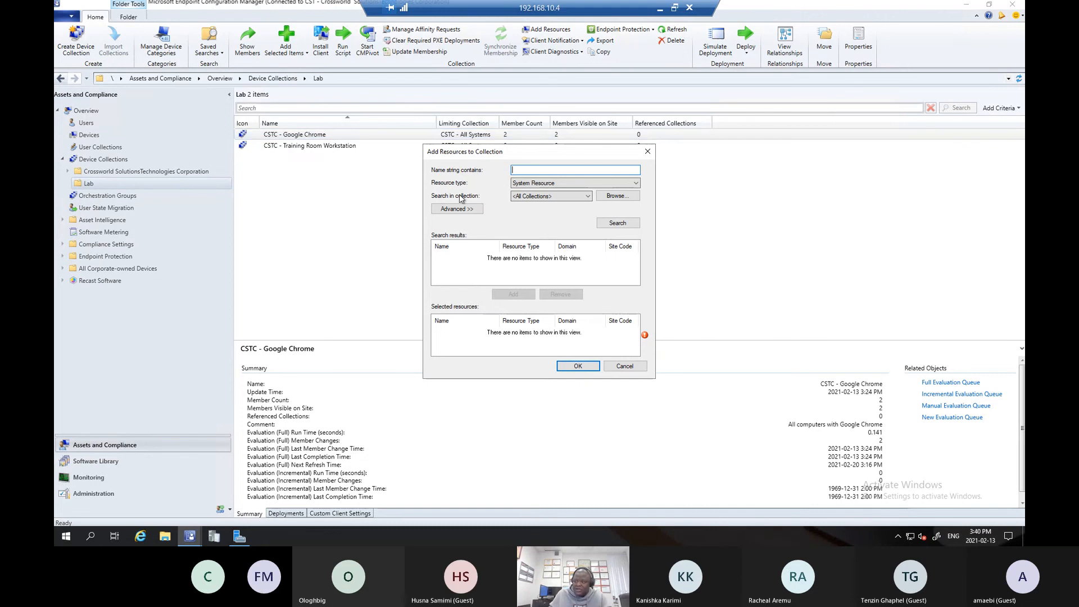
{"action": "left_click", "coordinate": [648, 151]}
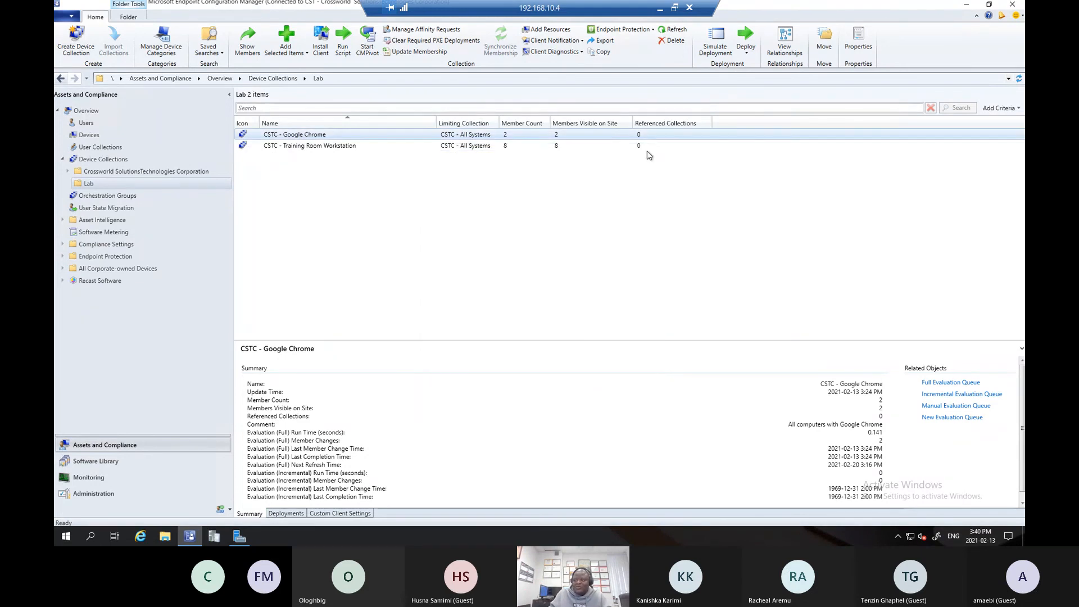
- Search for the system resource CSTC-DT-08 to add to the CSTC - Google Chrome collection
{"action": "right_click", "coordinate": [304, 136]}
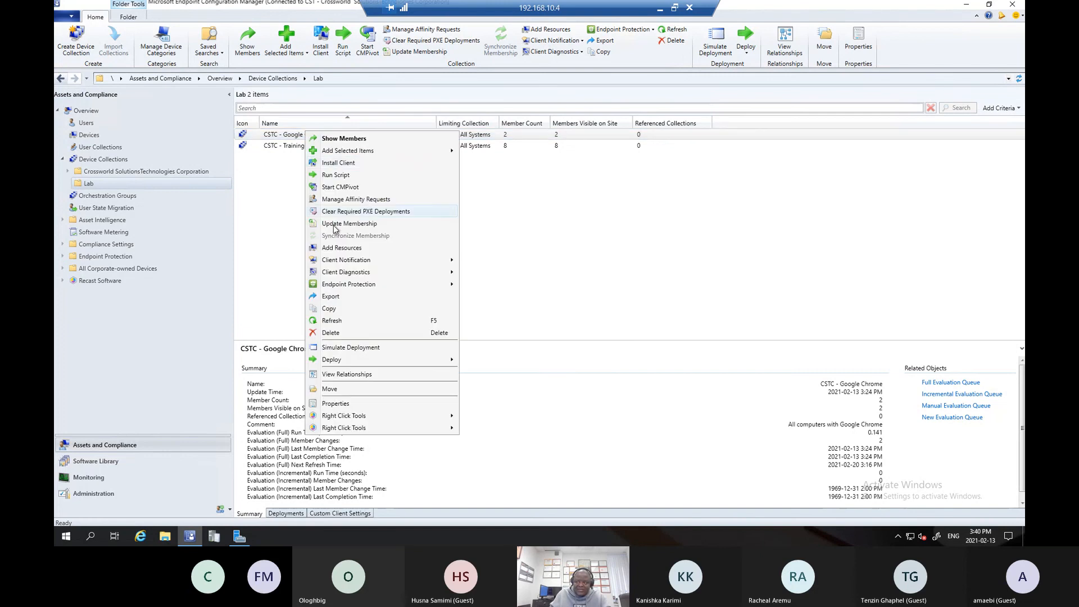
{"action": "left_click", "coordinate": [328, 248]}
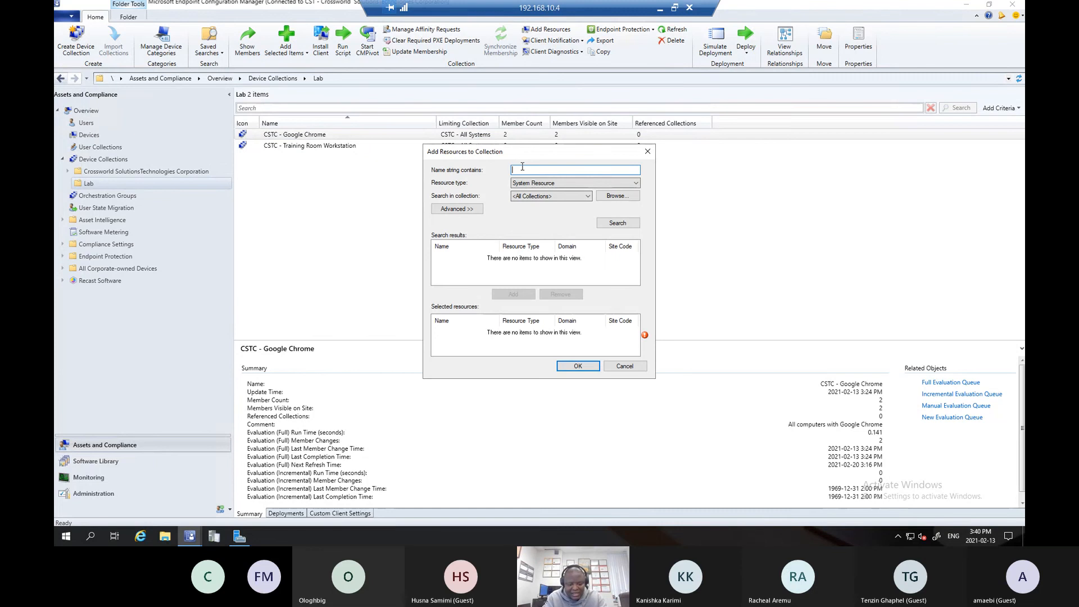
{"action": "type", "text": "CSTC-"}
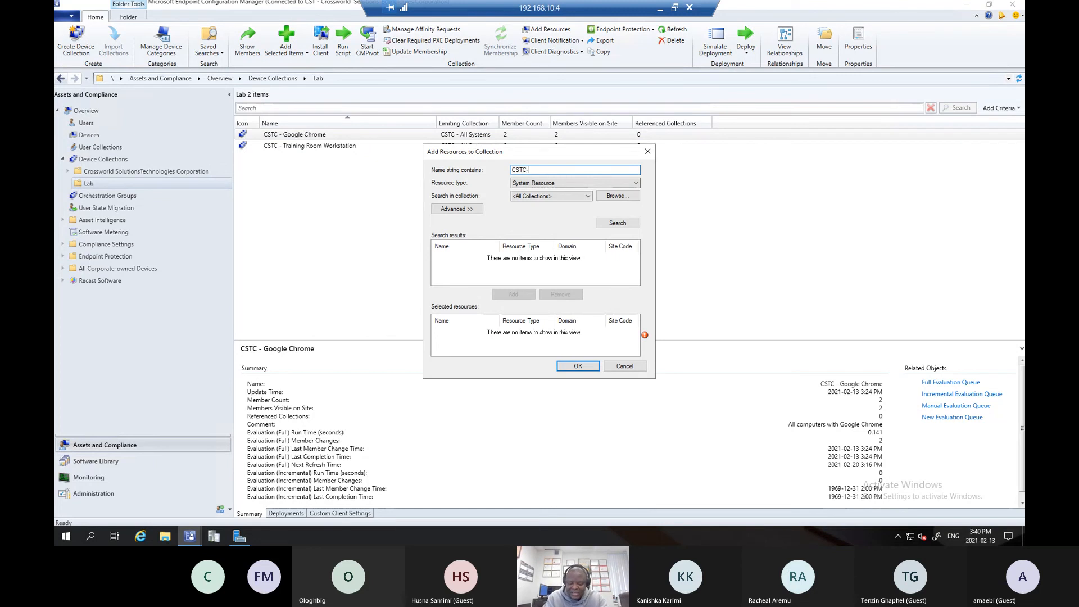
{"action": "type", "text": "DT-08"}
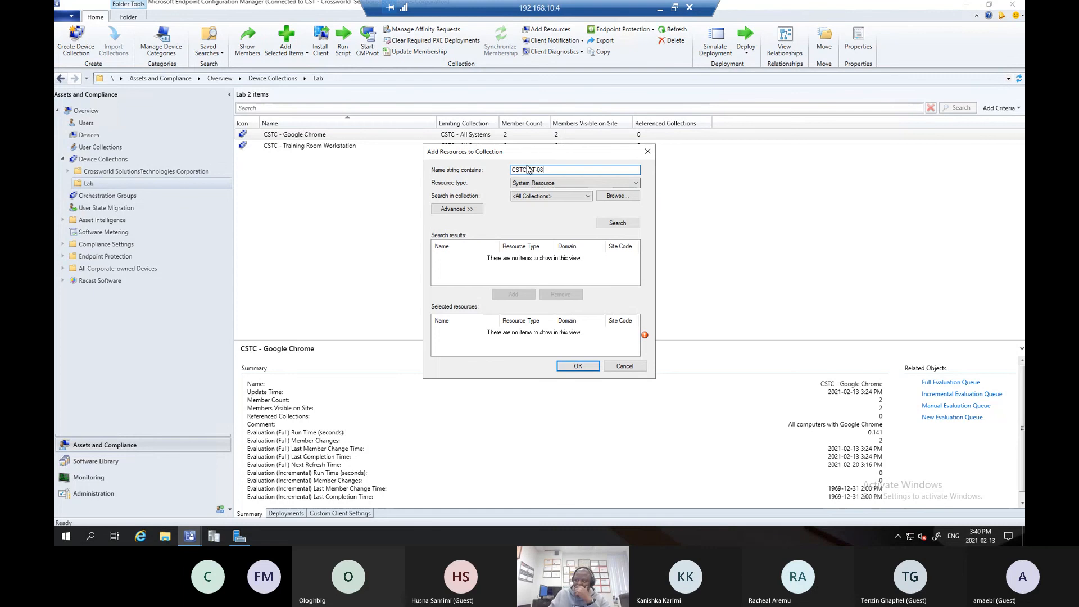
{"action": "left_click", "coordinate": [617, 223]}
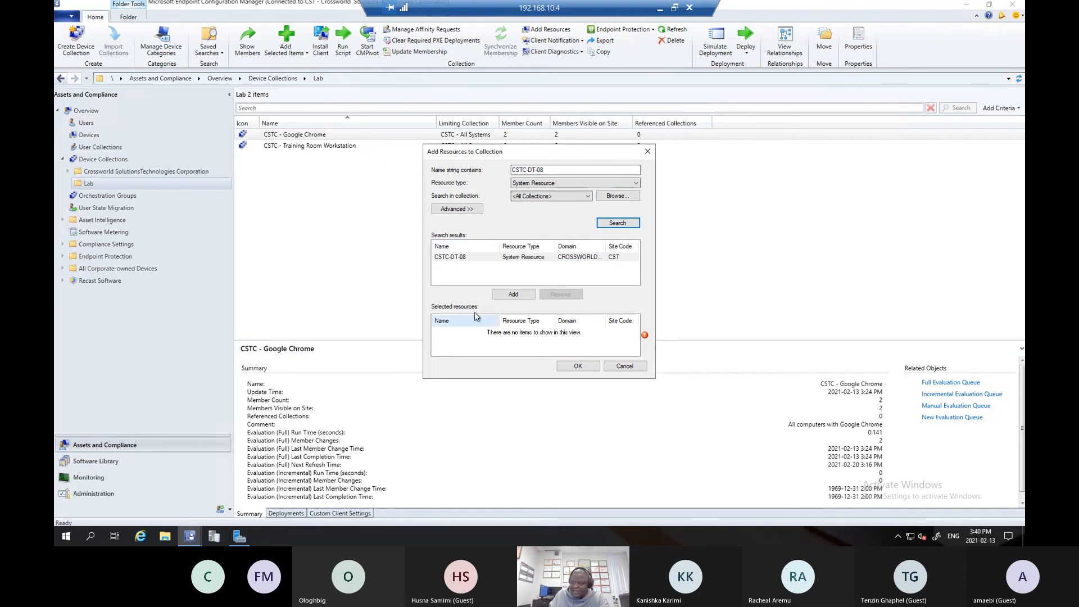
- Try adding CSTC-DT-08 to the selected resources and removing it again, twice
{"action": "left_click", "coordinate": [508, 295]}
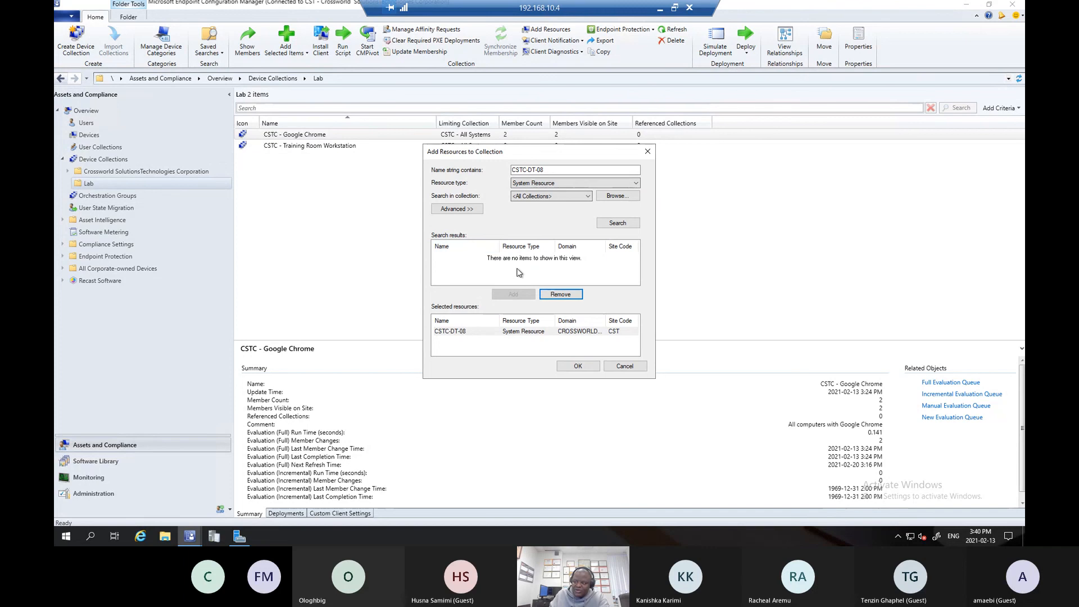
{"action": "double_click", "coordinate": [465, 332]}
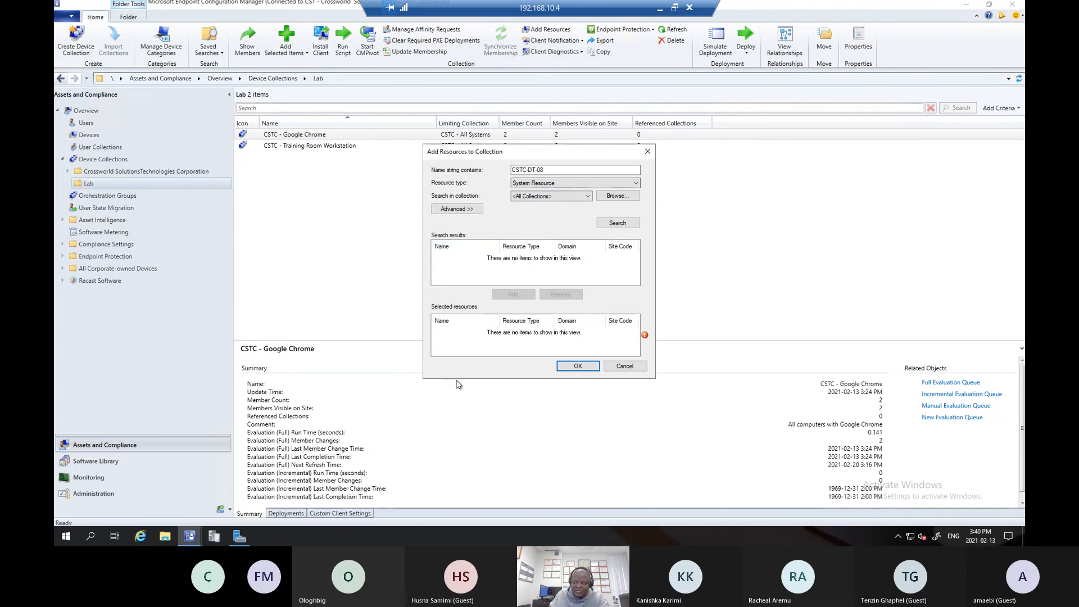
{"action": "left_click", "coordinate": [618, 223]}
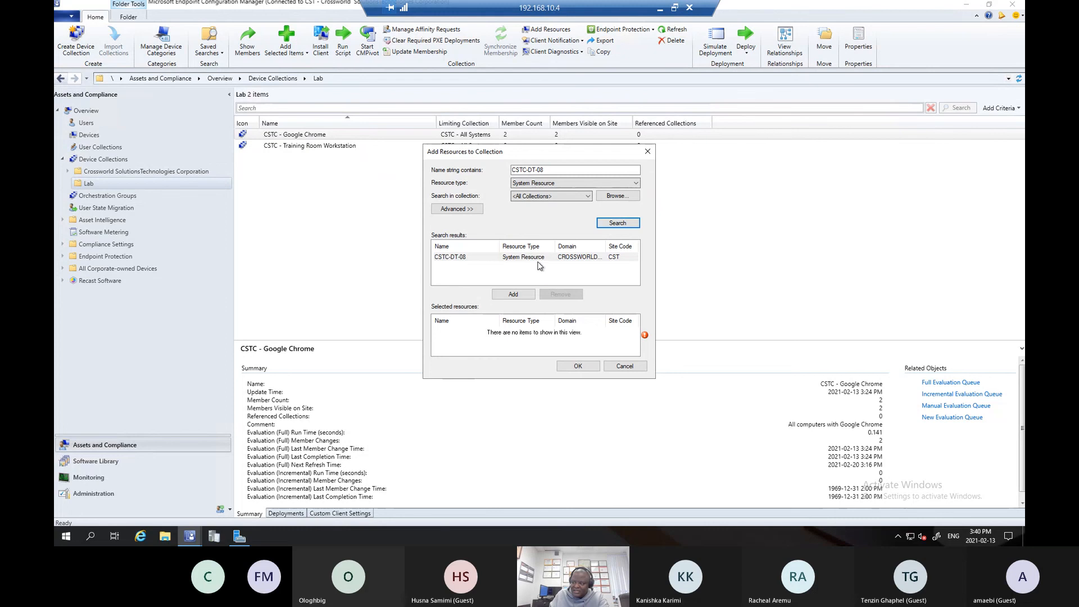
{"action": "left_click", "coordinate": [528, 258]}
{"action": "double_click", "coordinate": [528, 260]}
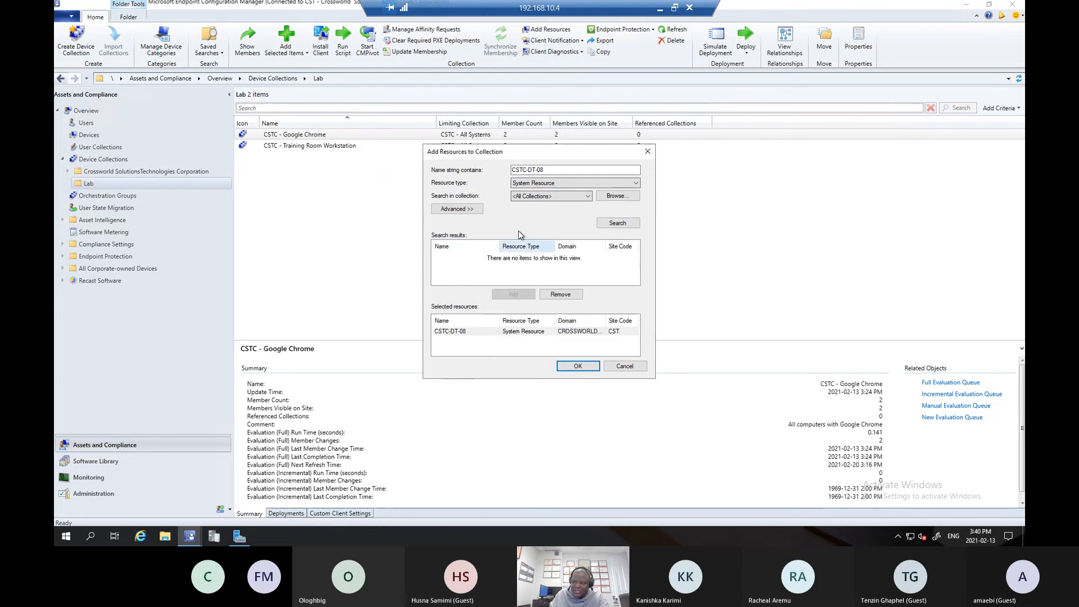
{"action": "left_click", "coordinate": [457, 334]}
{"action": "double_click", "coordinate": [456, 334]}
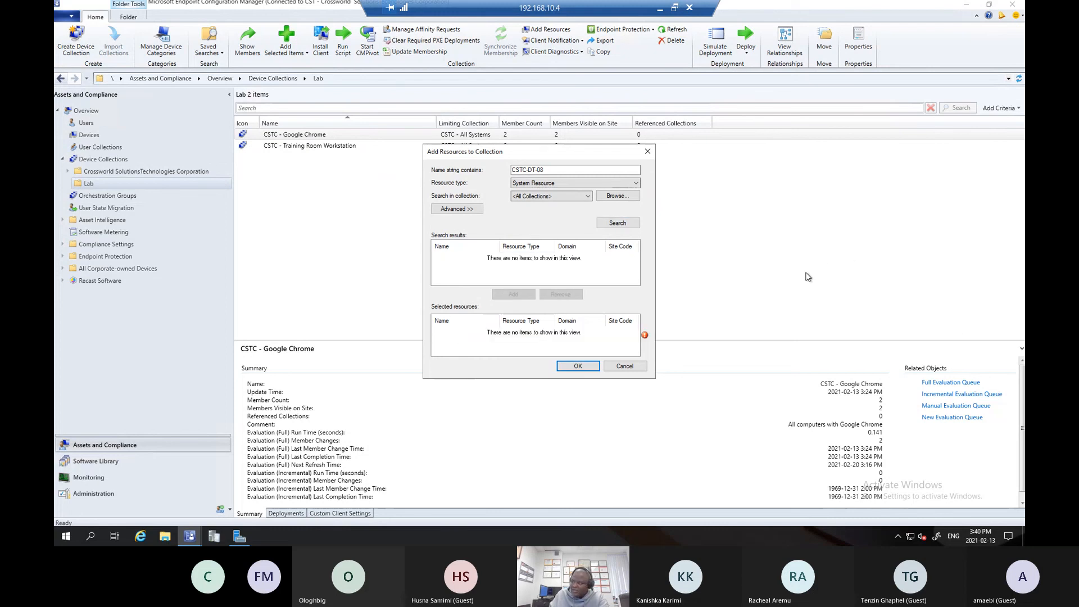
- Repeat the CSTC-DT-08 search, select the device as a resource, and confirm adding it to CSTC - Google Chrome
{"action": "left_click", "coordinate": [618, 223]}
{"action": "left_click", "coordinate": [488, 259]}
{"action": "double_click", "coordinate": [488, 258]}
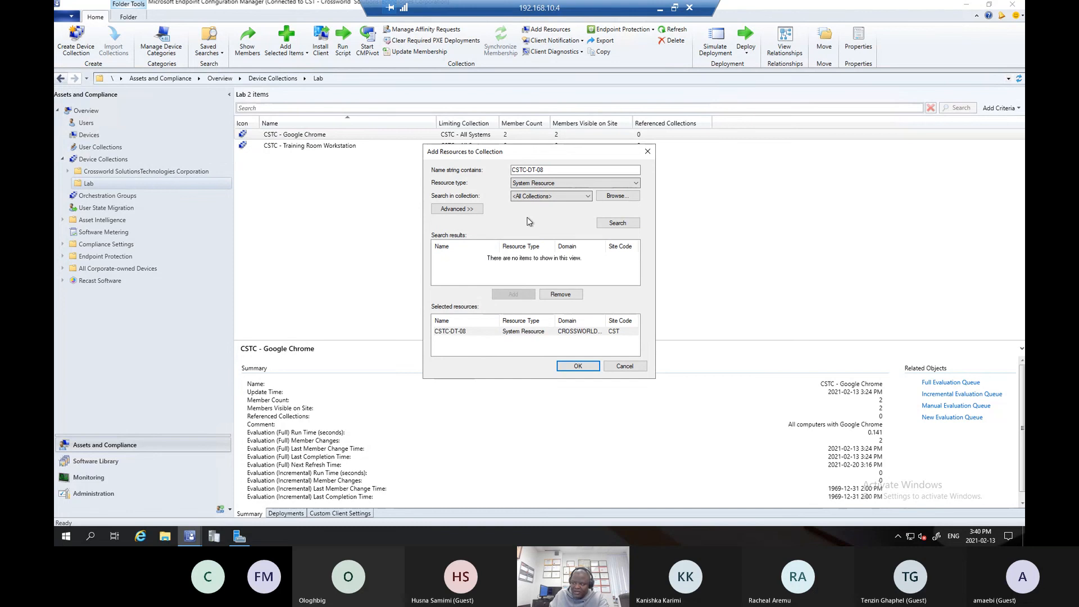
{"action": "left_click", "coordinate": [578, 366]}
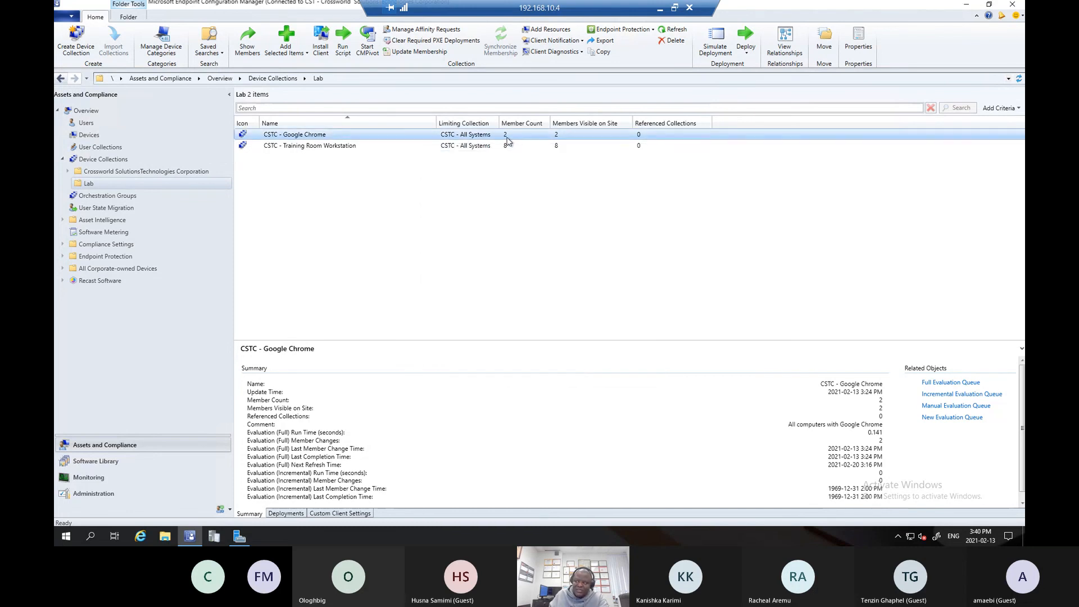
- Refresh the CSTC - Google Chrome collection and update its membership, accepting the re-evaluation of its rules
{"action": "right_click", "coordinate": [453, 138]}
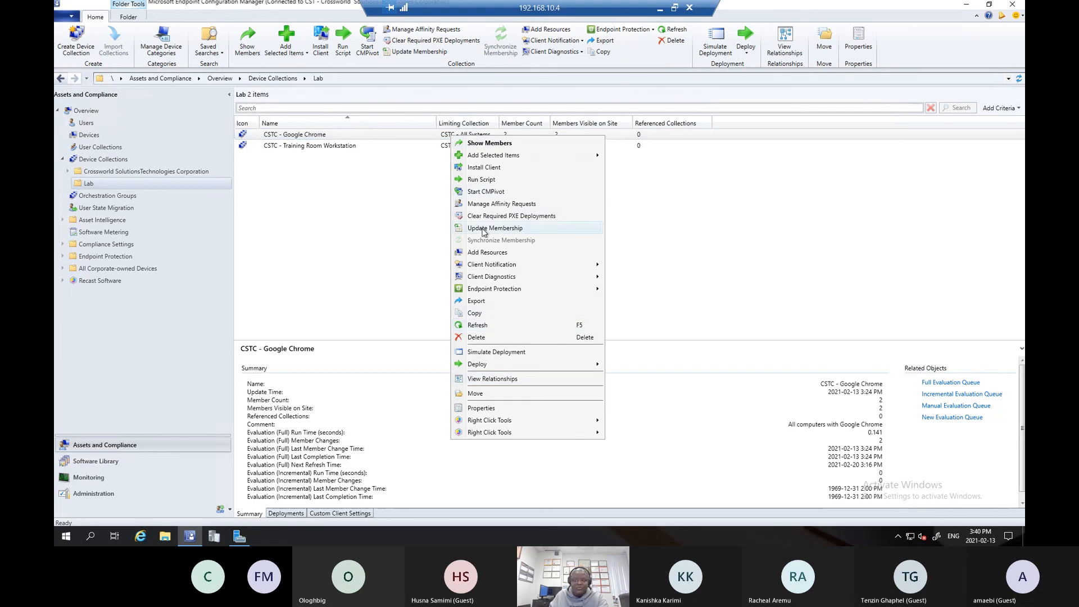
{"action": "left_click", "coordinate": [480, 326]}
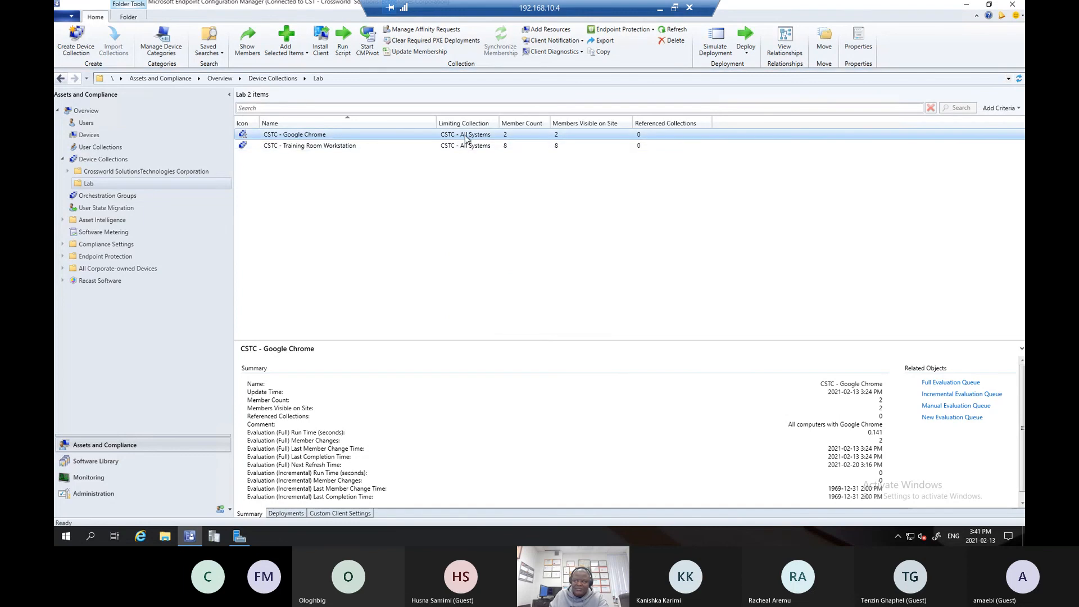
{"action": "right_click", "coordinate": [448, 136]}
{"action": "left_click", "coordinate": [518, 226]}
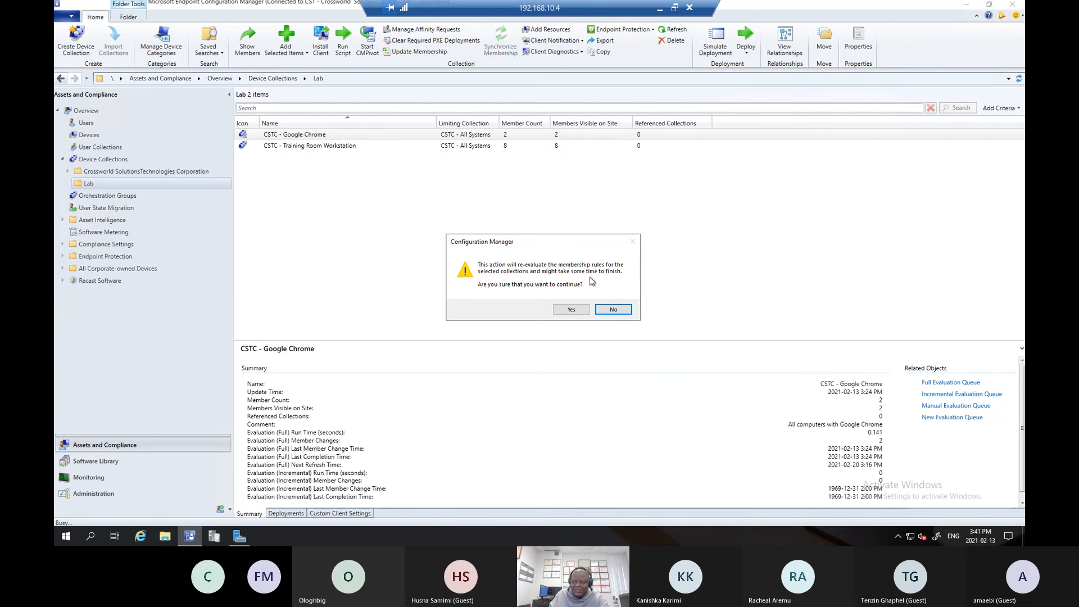
{"action": "left_click", "coordinate": [583, 309]}
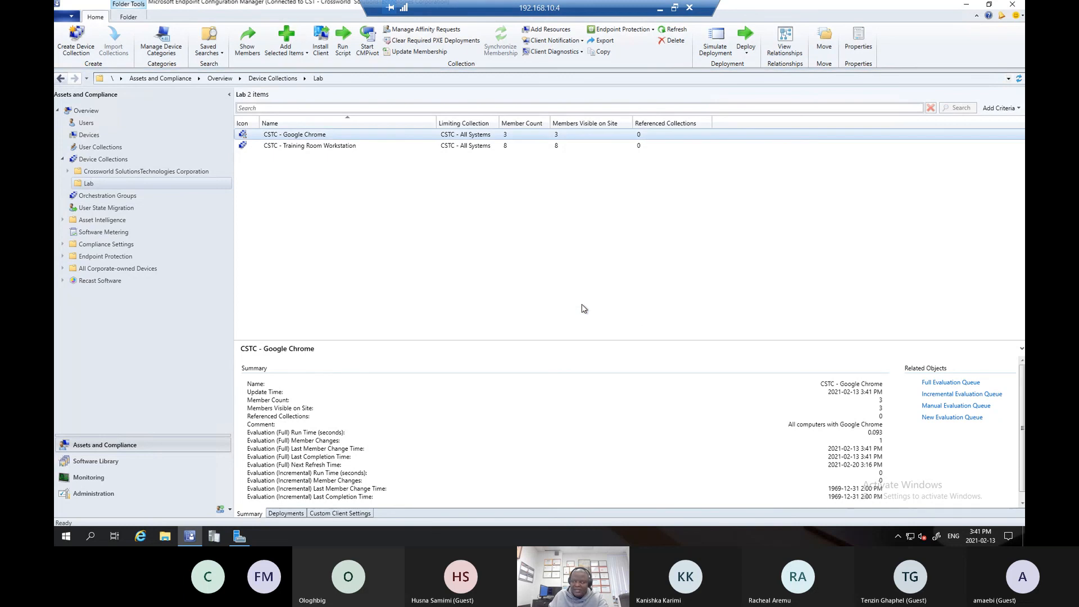
- View the member devices of CSTC - Google Chrome, close that member node, and return to the Lab folder
{"action": "double_click", "coordinate": [471, 134]}
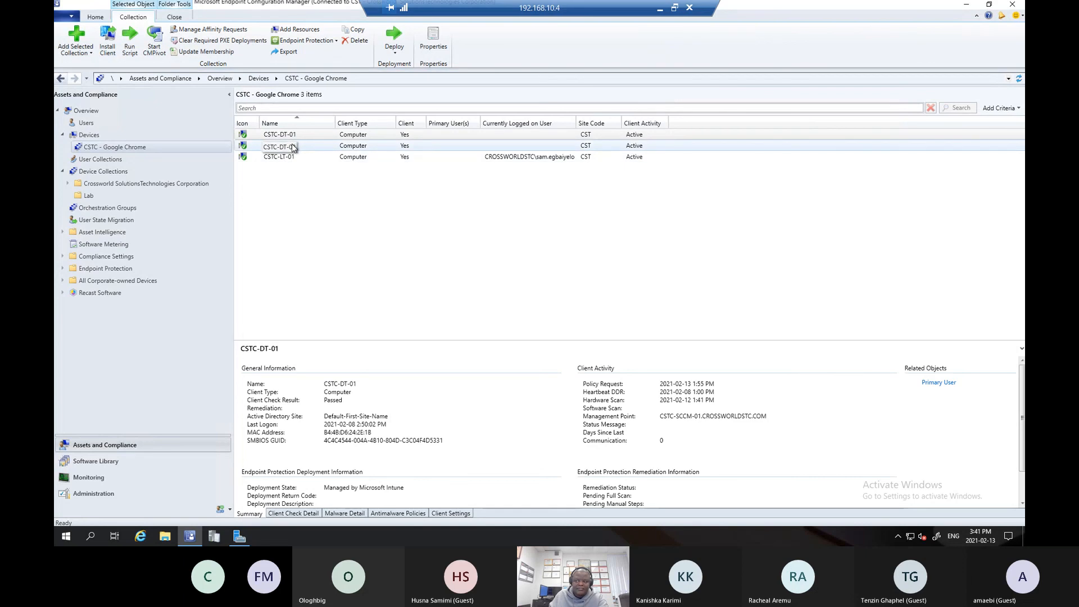
{"action": "right_click", "coordinate": [161, 149]}
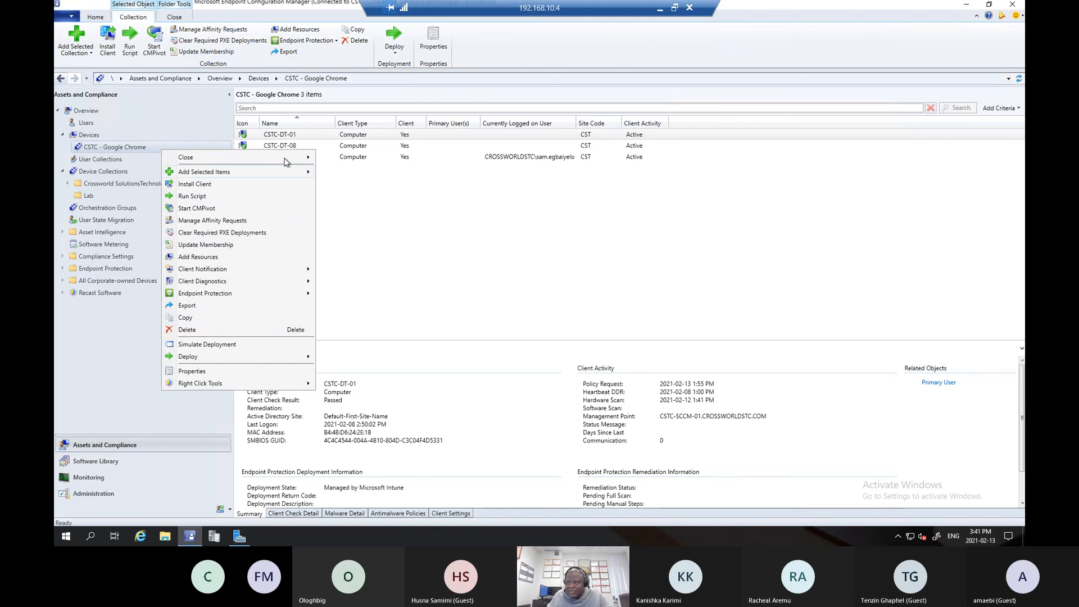
{"action": "mouse_move", "coordinate": [285, 161]}
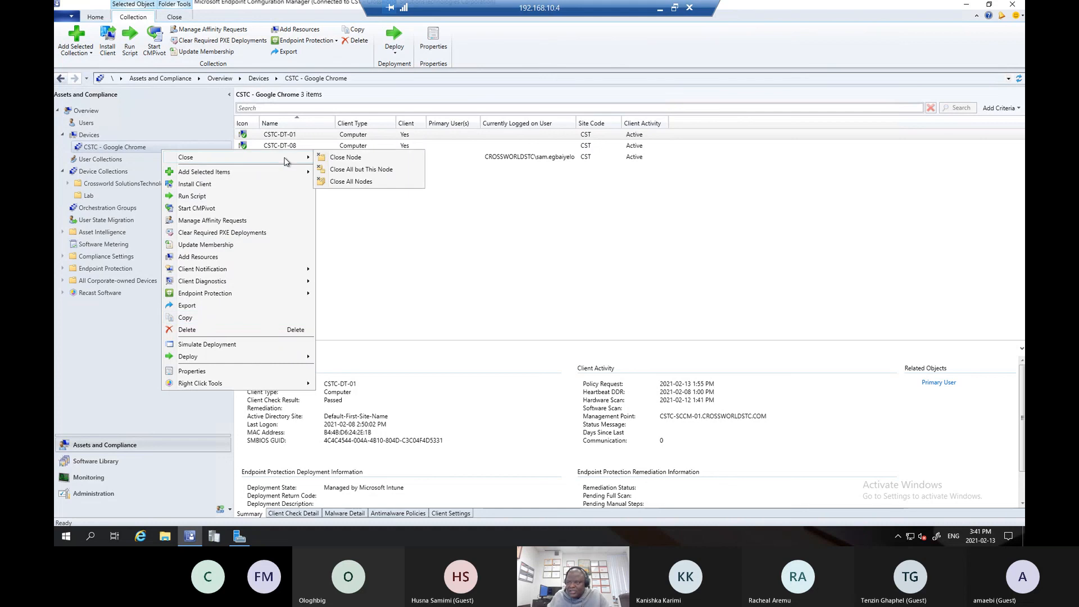
{"action": "left_click", "coordinate": [346, 157]}
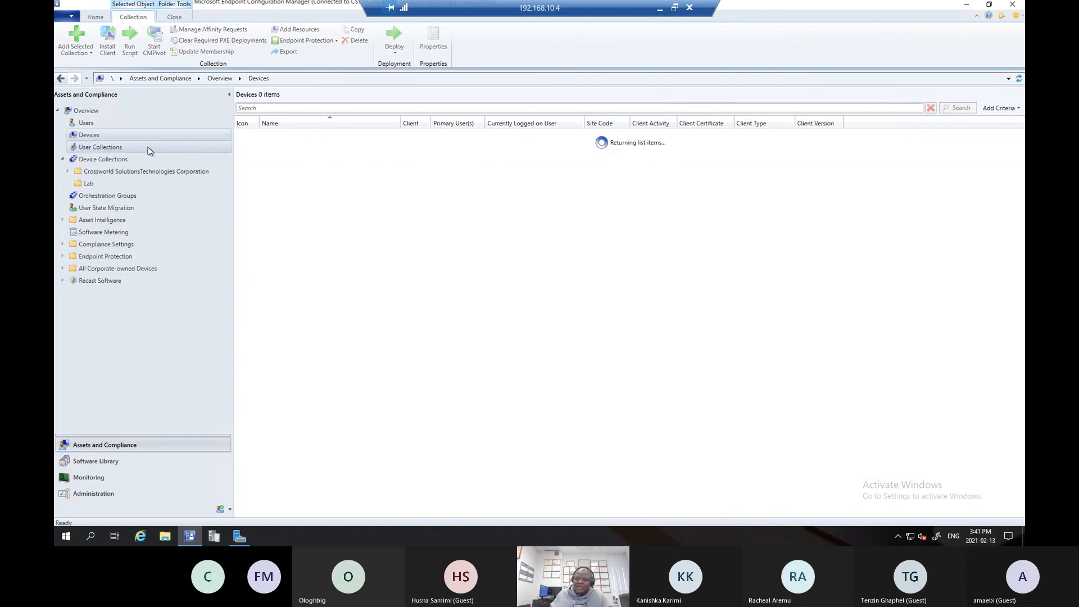
{"action": "left_click", "coordinate": [88, 183]}
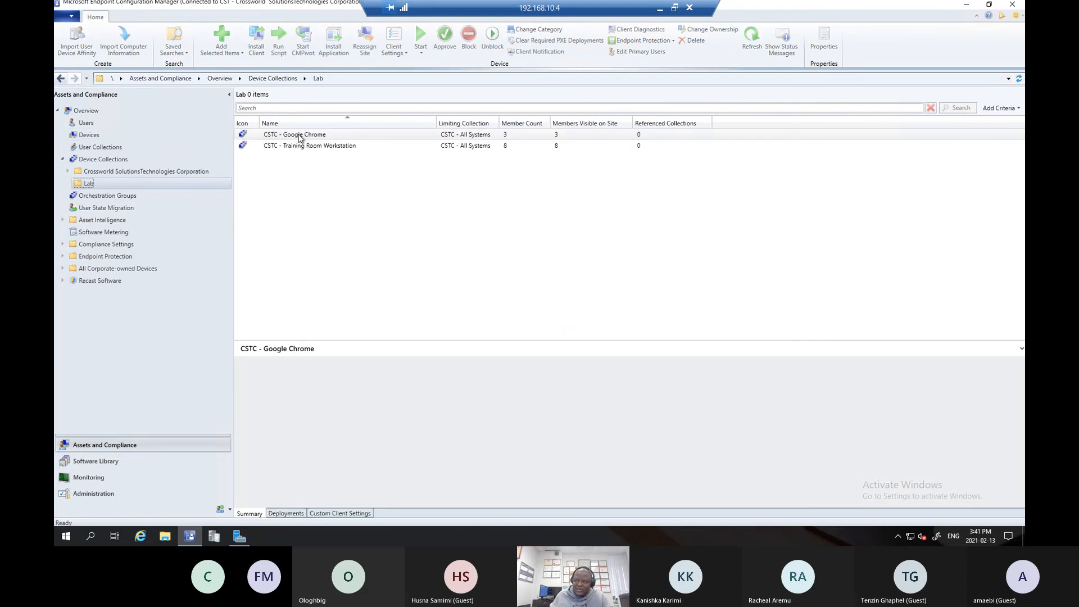
- In the properties of the CSTC - Google Chrome collection, change its name to "CSTC -7z"
{"action": "left_click", "coordinate": [300, 136]}
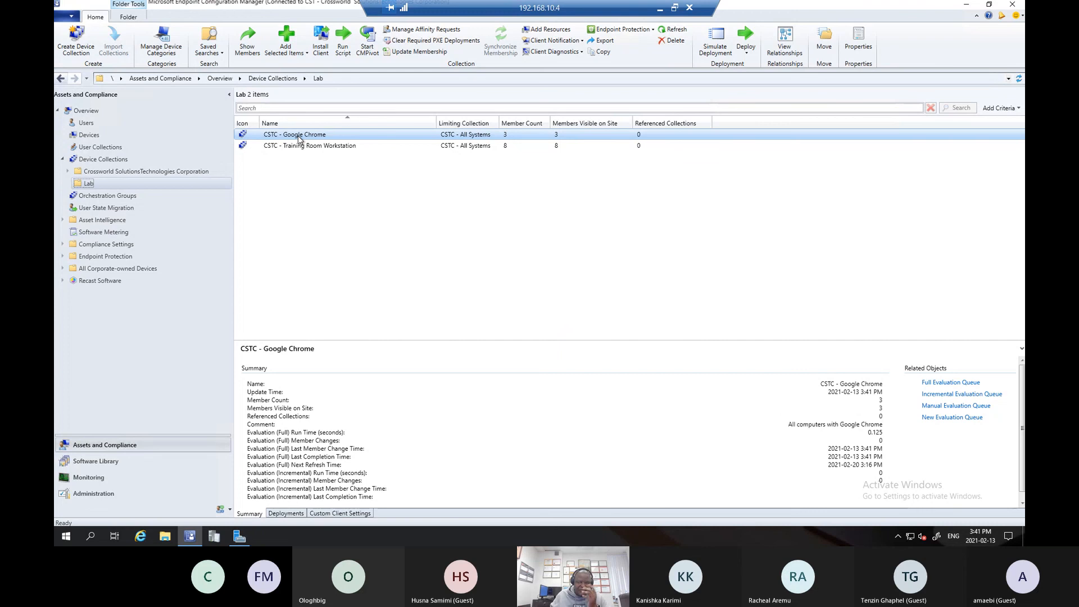
{"action": "right_click", "coordinate": [302, 138]}
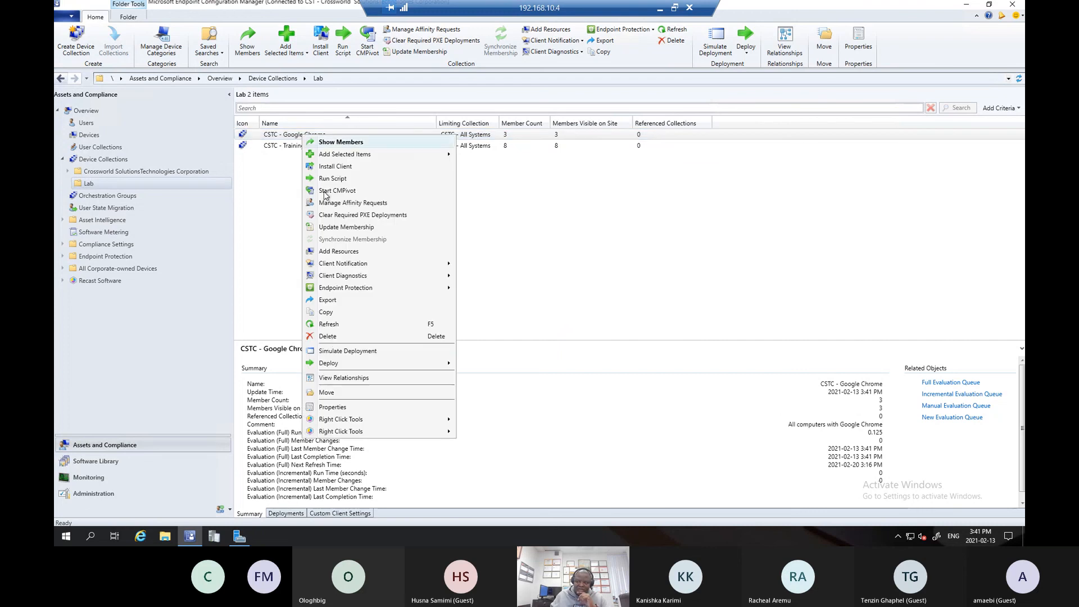
{"action": "left_click", "coordinate": [336, 411]}
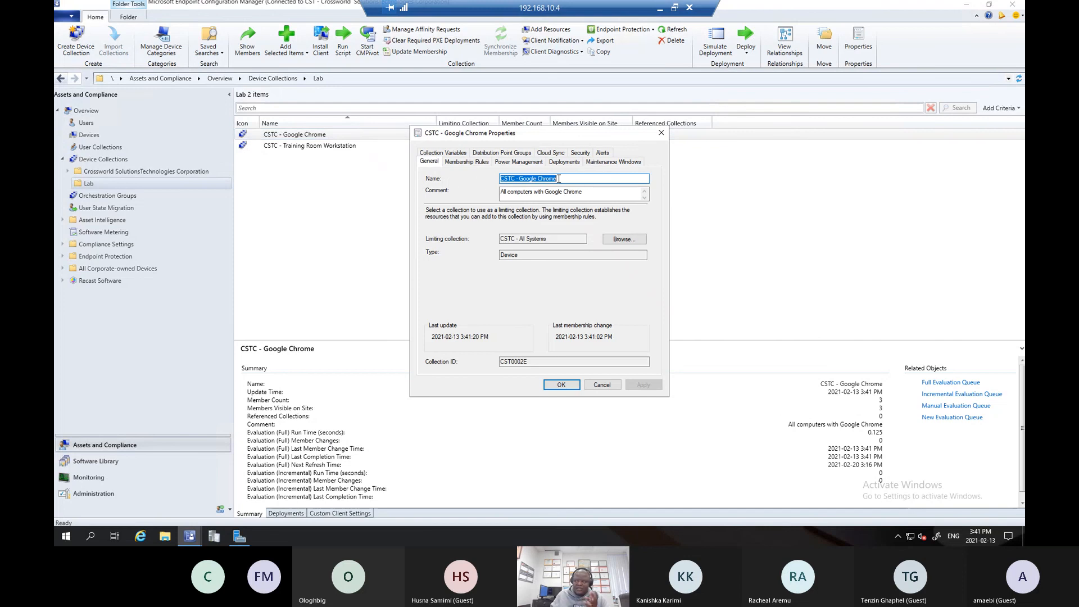
{"action": "left_click_drag", "start_coordinate": [559, 178], "coordinate": [518, 178]}
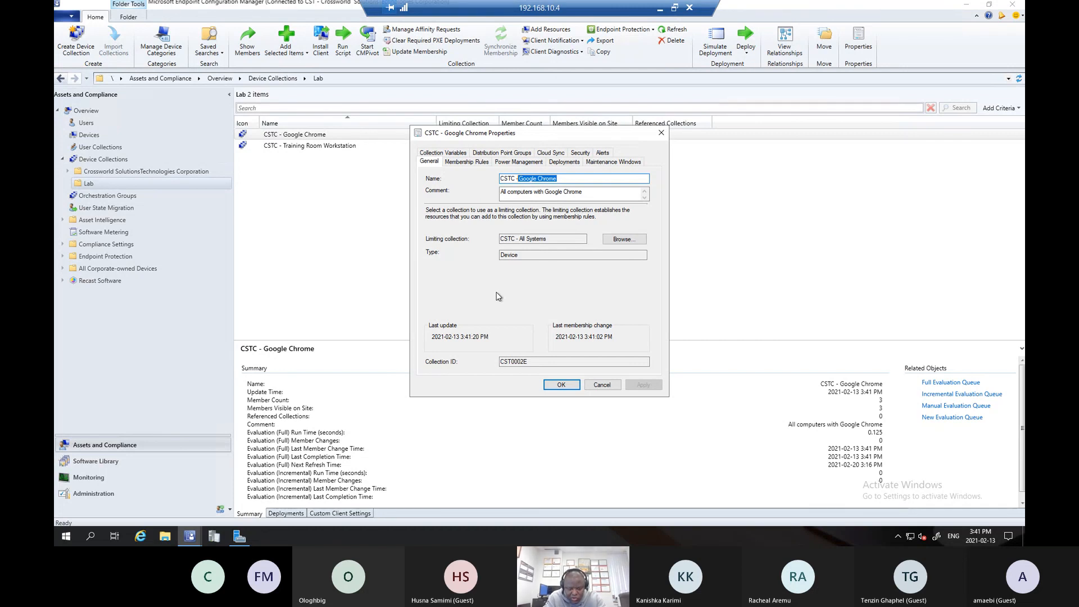
{"action": "type", "text": "7z"}
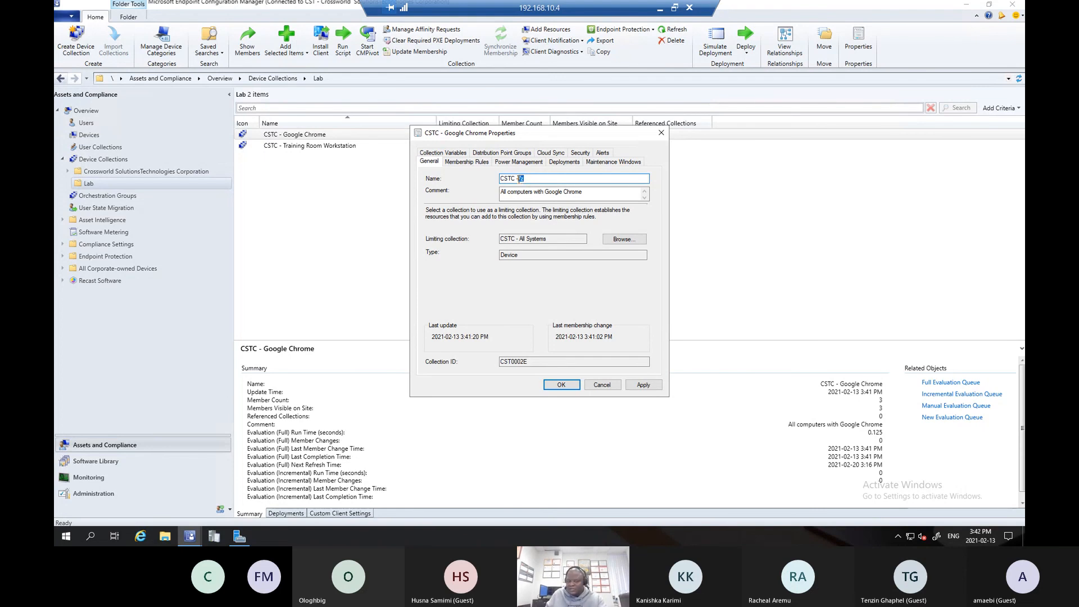
- Change the collection's comment to "All computers with 7z" and save the edited properties
{"action": "left_click", "coordinate": [526, 193]}
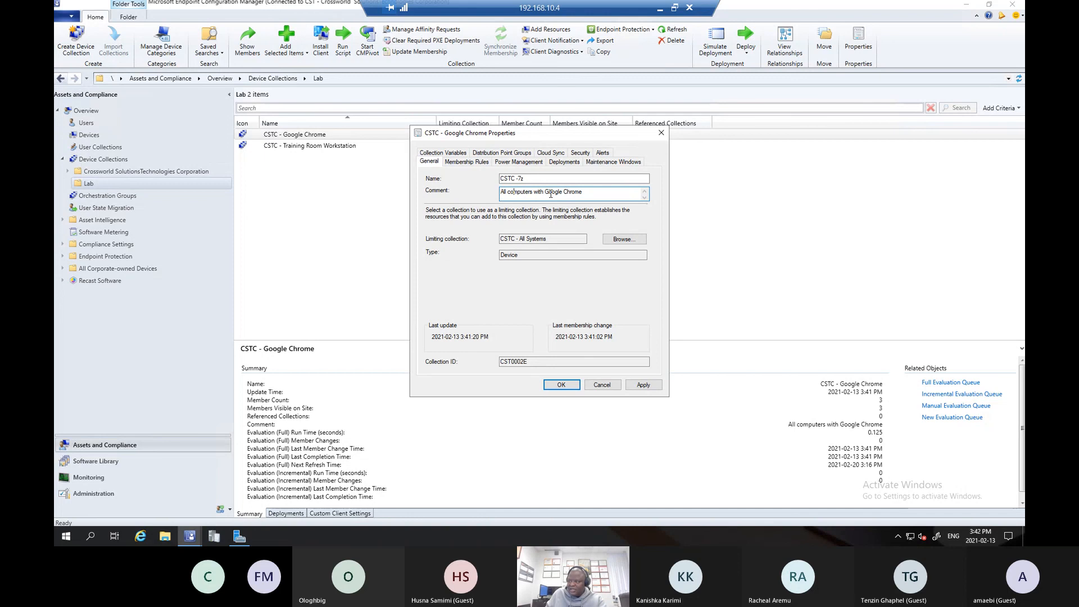
{"action": "left_click_drag", "start_coordinate": [544, 194], "coordinate": [584, 193]}
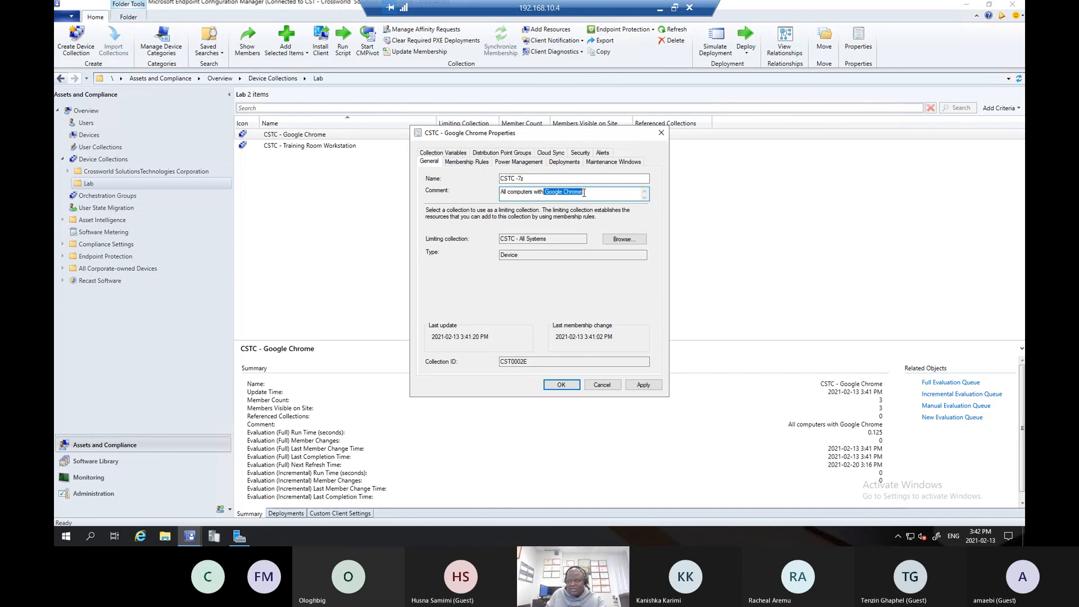
{"action": "type", "text": "7z"}
{"action": "left_click", "coordinate": [653, 387]}
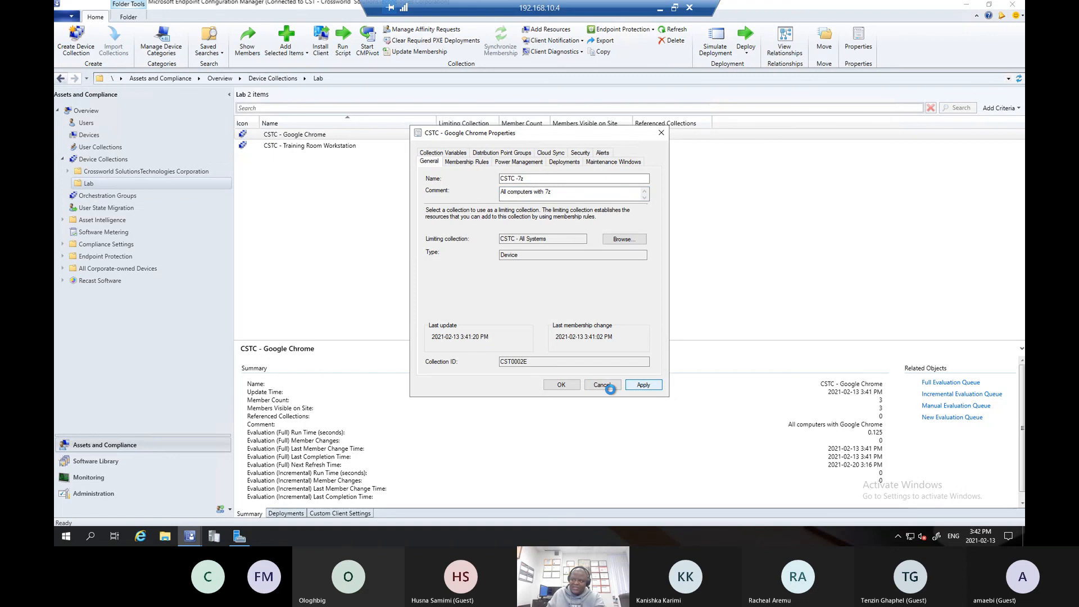
{"action": "left_click", "coordinate": [559, 385]}
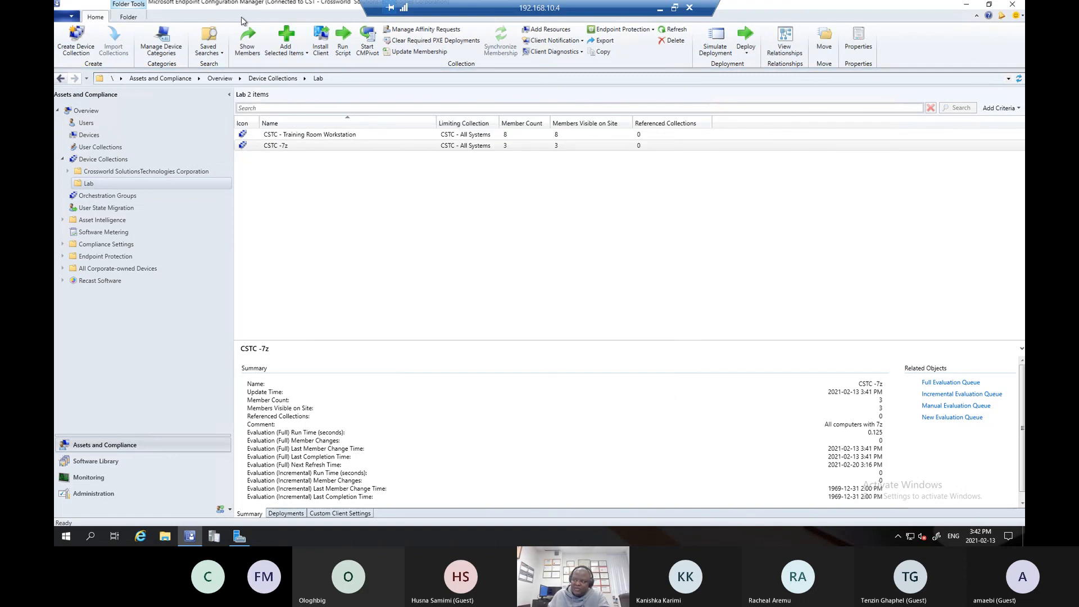